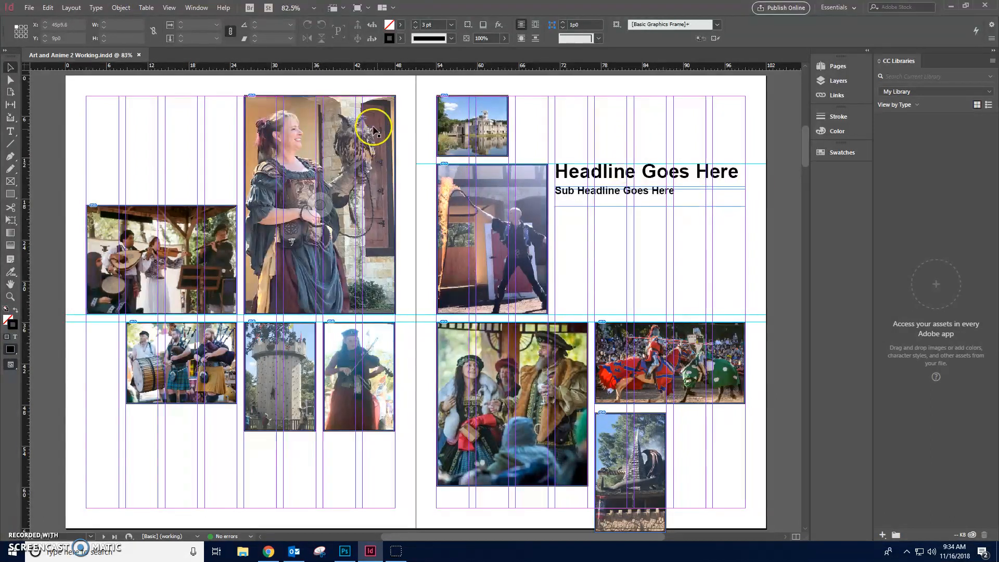
Place the Word document Texas Ren Fest 2018 in a text frame below the subheadline, fitted to a width of 27p9.
{"action": "left_click", "coordinate": [10, 132]}
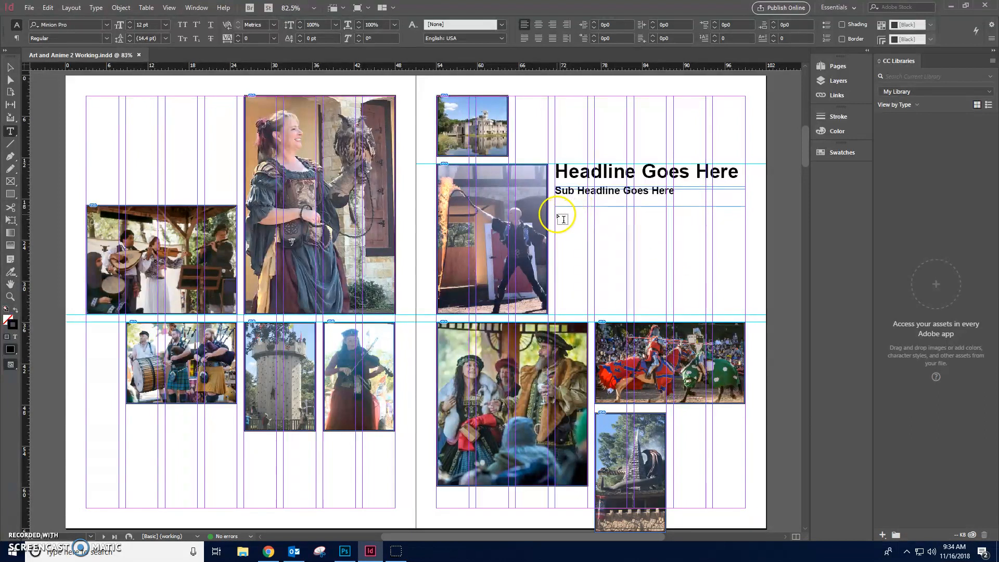
{"action": "left_click", "coordinate": [50, 8]}
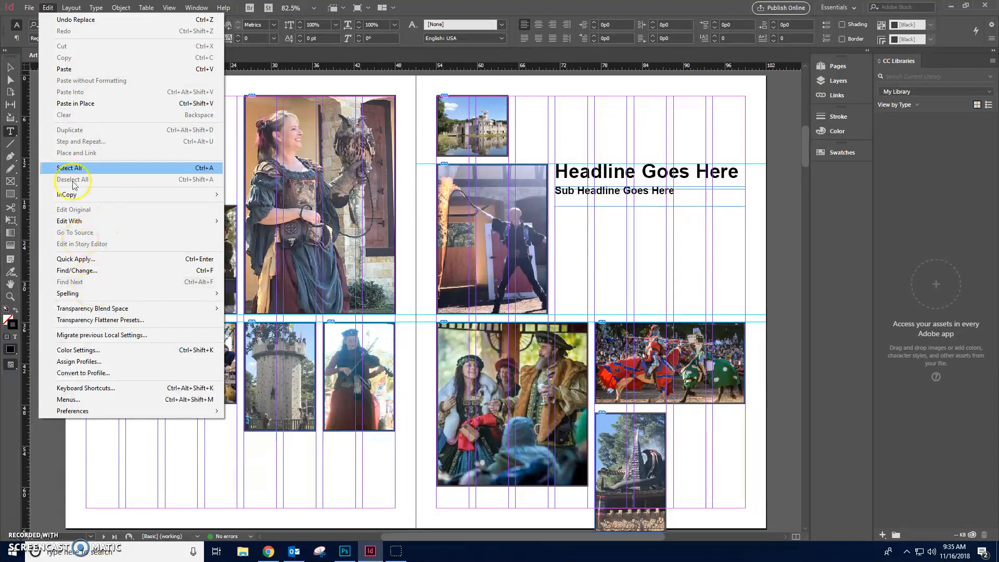
{"action": "mouse_move", "coordinate": [29, 8]}
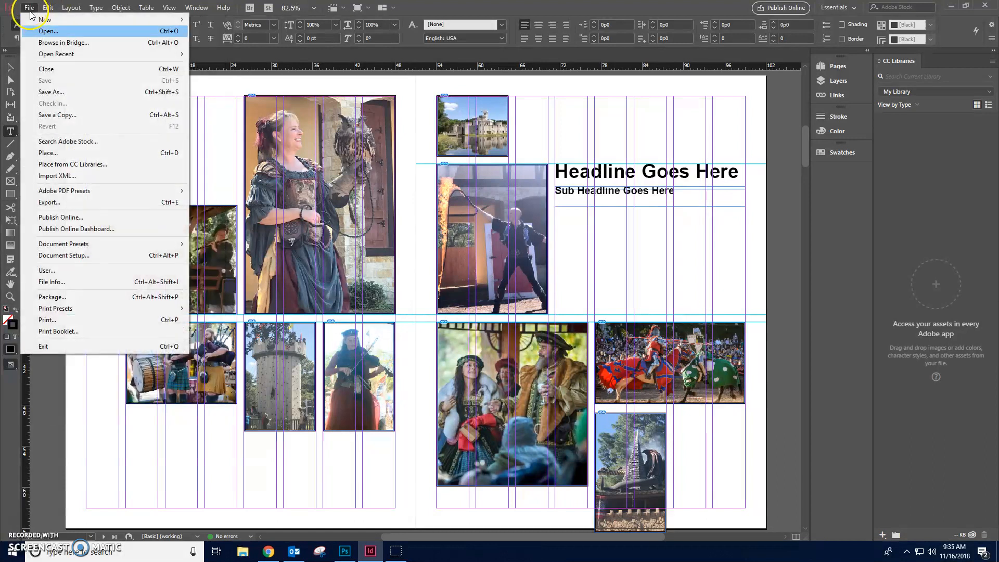
{"action": "left_click", "coordinate": [83, 153]}
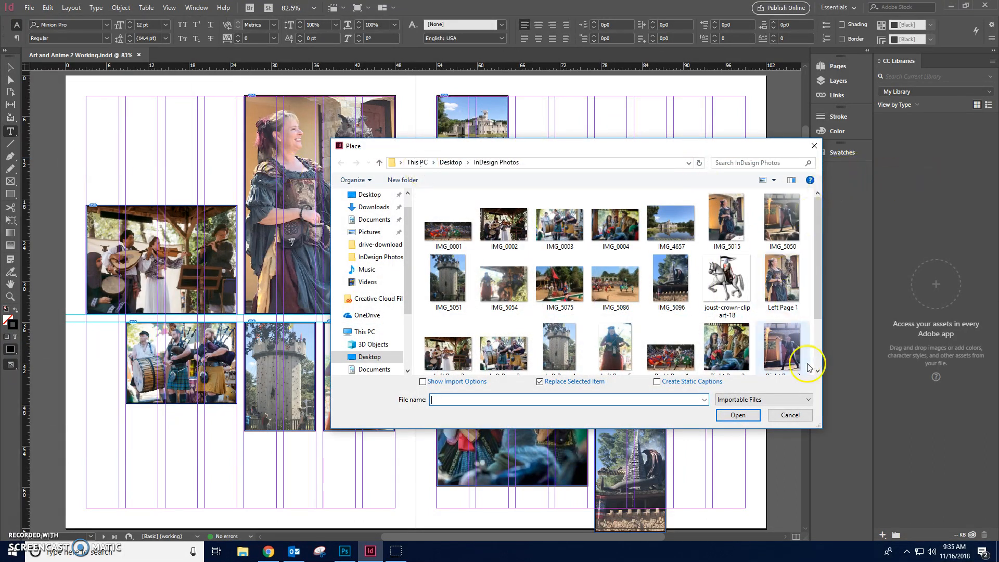
{"action": "scroll", "coordinate": [789, 328], "scroll_direction": "down", "scroll_amount": 2}
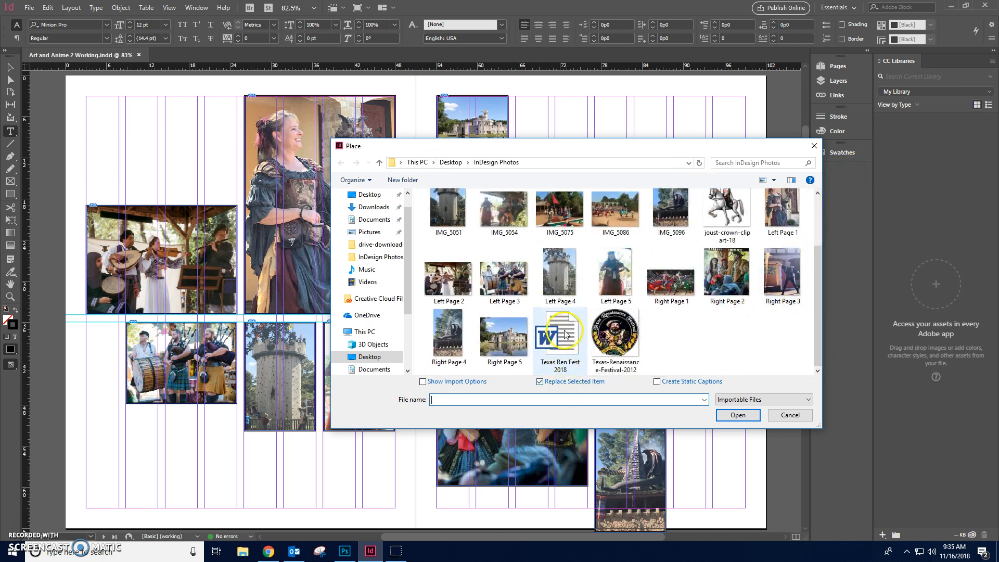
{"action": "left_click", "coordinate": [561, 368]}
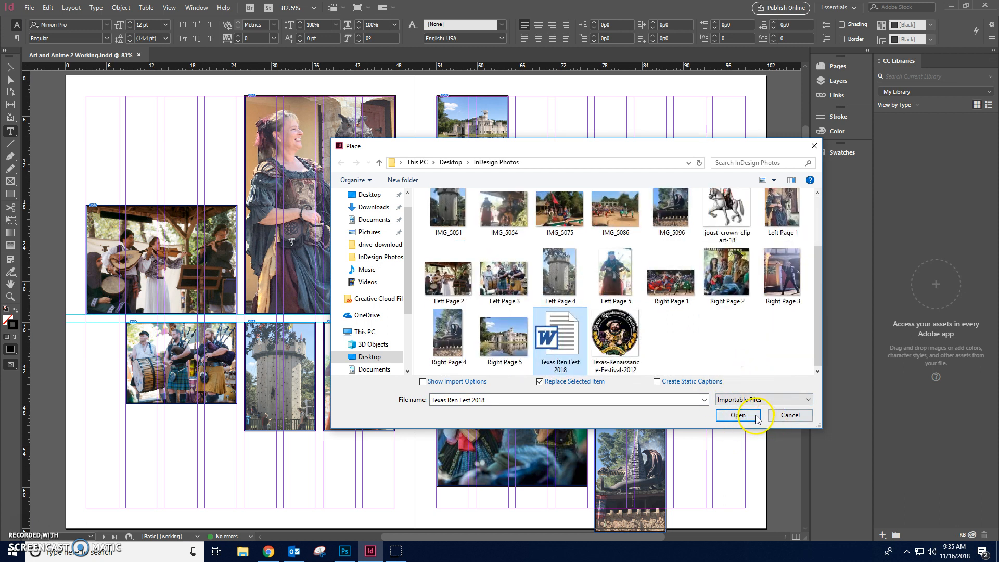
{"action": "left_click", "coordinate": [755, 415]}
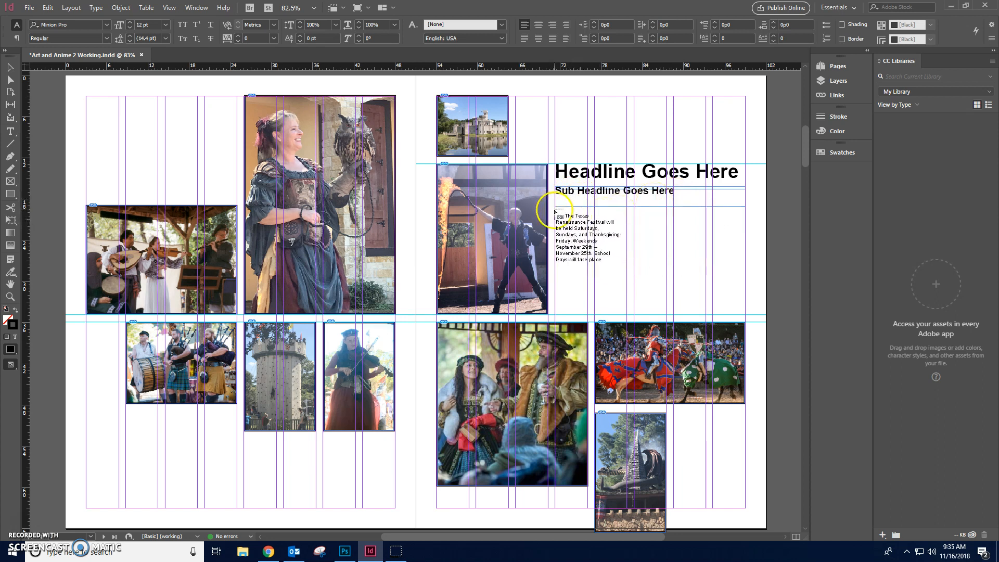
{"action": "left_click_drag", "start_coordinate": [555, 210], "coordinate": [747, 314]}
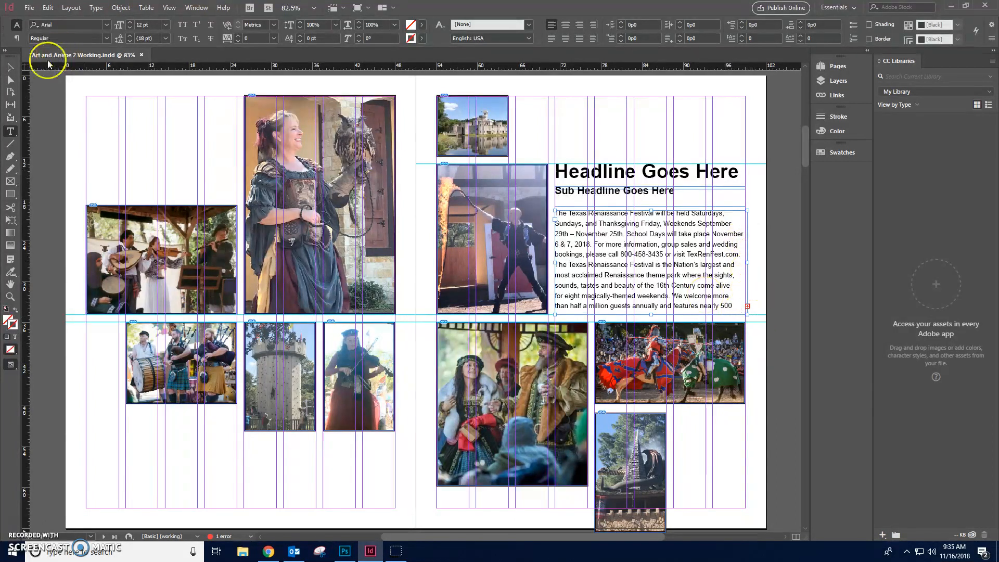
{"action": "left_click", "coordinate": [10, 68]}
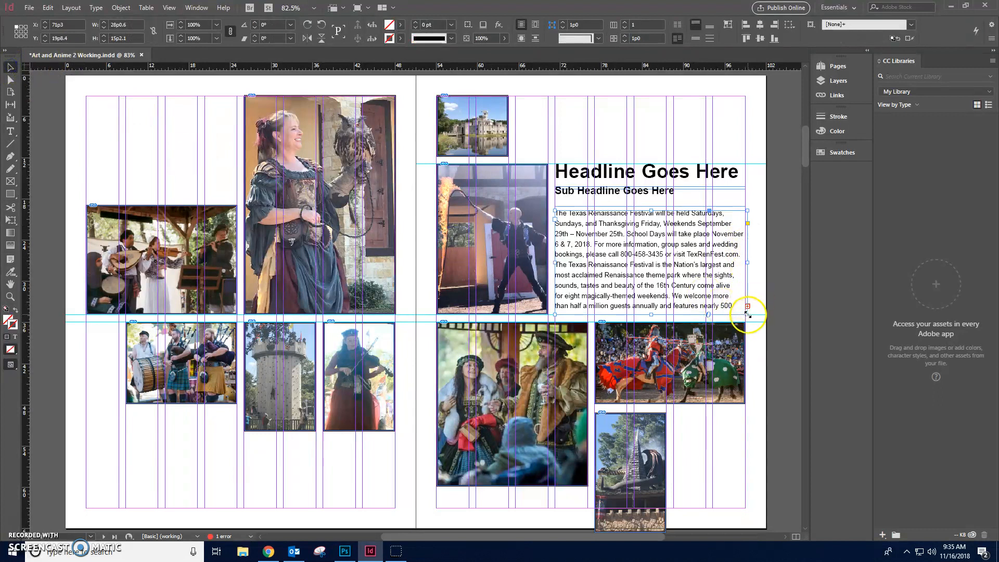
{"action": "left_click_drag", "start_coordinate": [748, 315], "coordinate": [746, 315]}
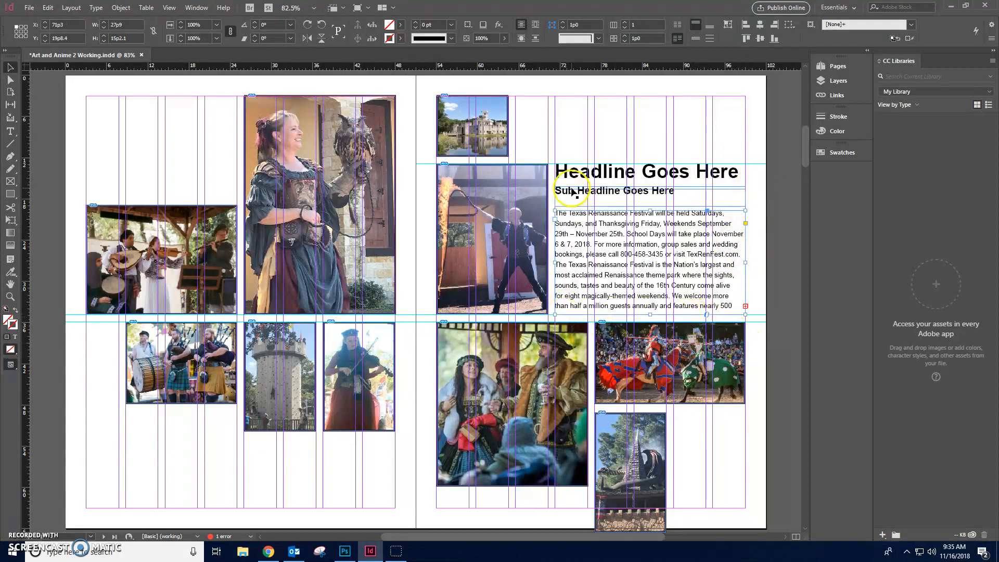
Nudge the headline and subheadline frame straight up on the right page to Y 9p9.5.
{"action": "left_click", "coordinate": [647, 193]}
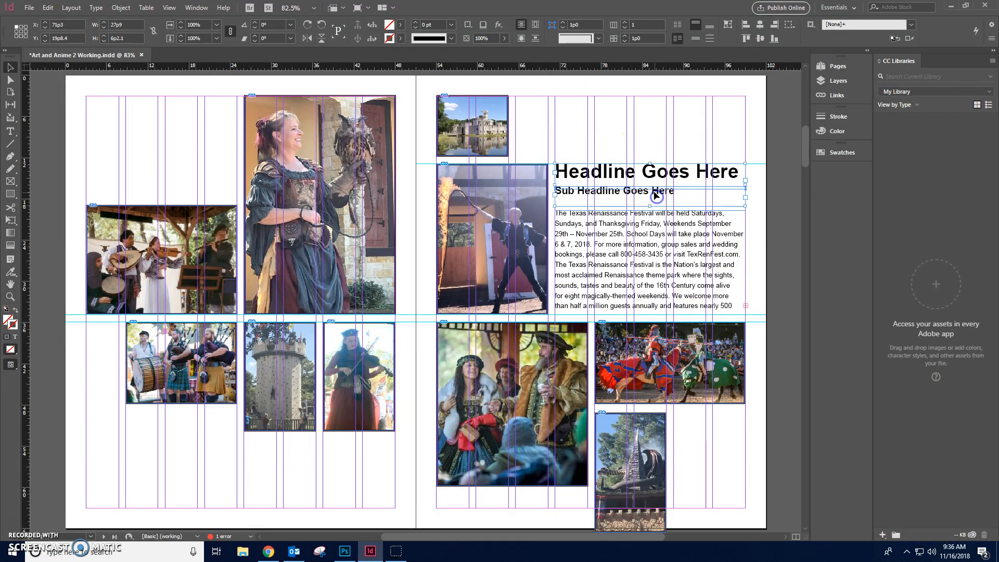
{"action": "key", "text": "Up"}
{"action": "key", "text": "Up"}
{"action": "key", "text": "Up"}
{"action": "key", "text": "Up"}
{"action": "key", "text": "Up"}
{"action": "key", "text": "Up"}
{"action": "key", "text": "Up"}
{"action": "key", "text": "Up"}
{"action": "key", "text": "Up"}
{"action": "key", "text": "Up"}
{"action": "key", "text": "Up"}
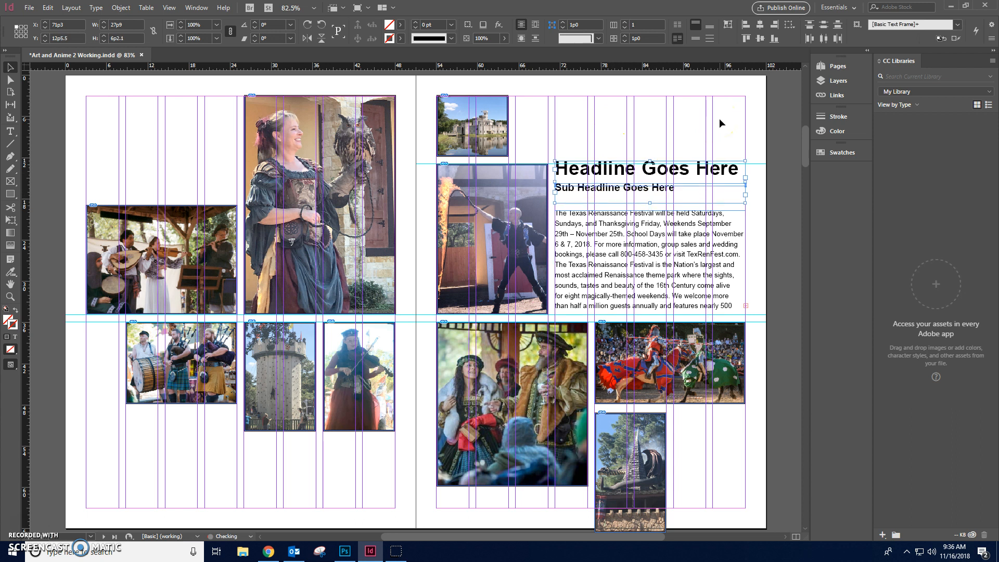
{"action": "key", "text": "Up"}
{"action": "key", "text": "Up"}
{"action": "key", "text": "Up"}
{"action": "key", "text": "Up"}
{"action": "key", "text": "Up"}
{"action": "key", "text": "Up"}
{"action": "key", "text": "Up"}
{"action": "key", "text": "Up"}
{"action": "key", "text": "Up"}
{"action": "key", "text": "Up"}
{"action": "key", "text": "Up"}
{"action": "key", "text": "Up"}
{"action": "key", "text": "Up"}
{"action": "key", "text": "Up"}
{"action": "key", "text": "Up"}
{"action": "key", "text": "Up"}
{"action": "key", "text": "Up"}
{"action": "key", "text": "Up"}
{"action": "key", "text": "Up"}
{"action": "key", "text": "Up"}
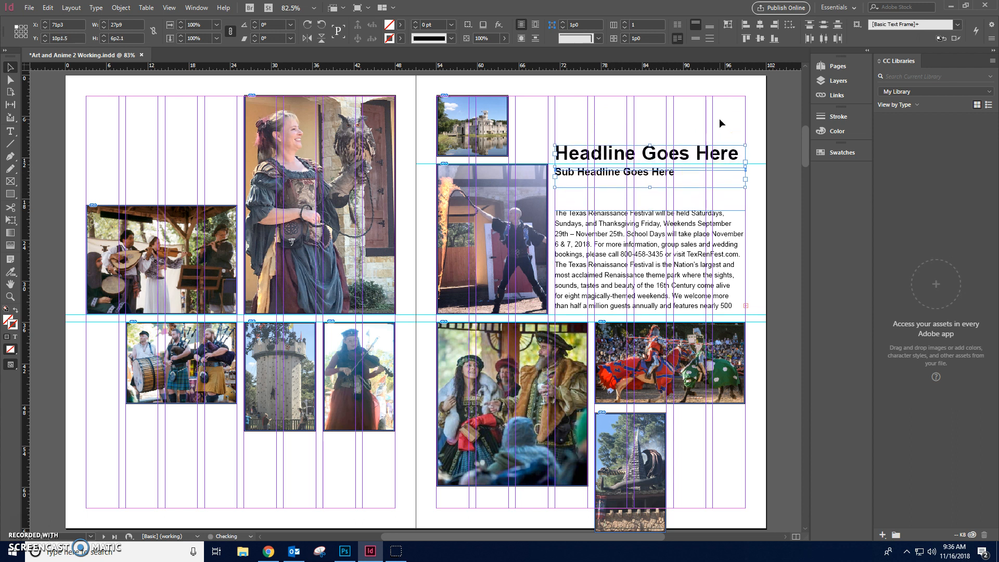
{"action": "key", "text": "Up"}
{"action": "key", "text": "Up"}
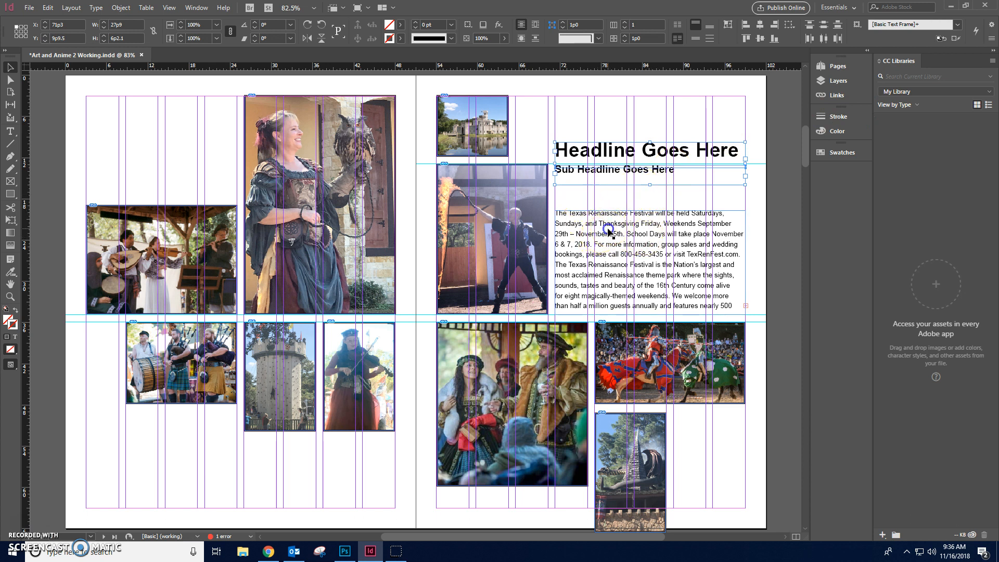
Move the body text frame up beneath the subheadline and extend its bottom edge down to the horizontal guide.
{"action": "left_click", "coordinate": [618, 243]}
{"action": "left_click_drag", "start_coordinate": [612, 238], "coordinate": [615, 208]}
{"action": "left_click_drag", "start_coordinate": [650, 281], "coordinate": [652, 315]}
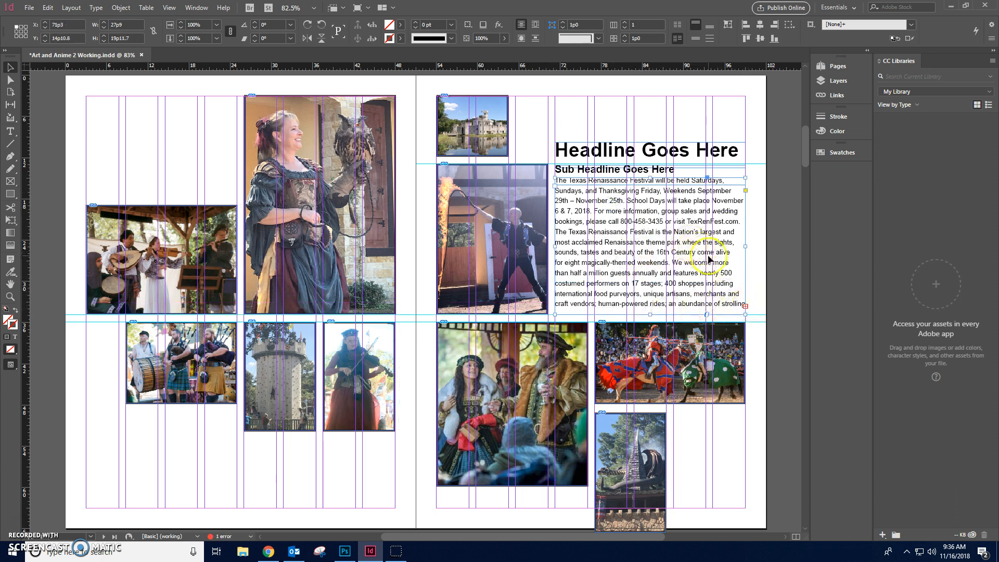
Move the headline frame onto the left page and fit the body text frame between the top margin and guide, Y 3p0, height 32p0.
{"action": "left_click_drag", "start_coordinate": [582, 112], "coordinate": [144, 135]}
{"action": "left_click_drag", "start_coordinate": [623, 211], "coordinate": [624, 172]}
{"action": "left_click_drag", "start_coordinate": [653, 274], "coordinate": [654, 310]}
{"action": "left_click_drag", "start_coordinate": [656, 239], "coordinate": [653, 199]}
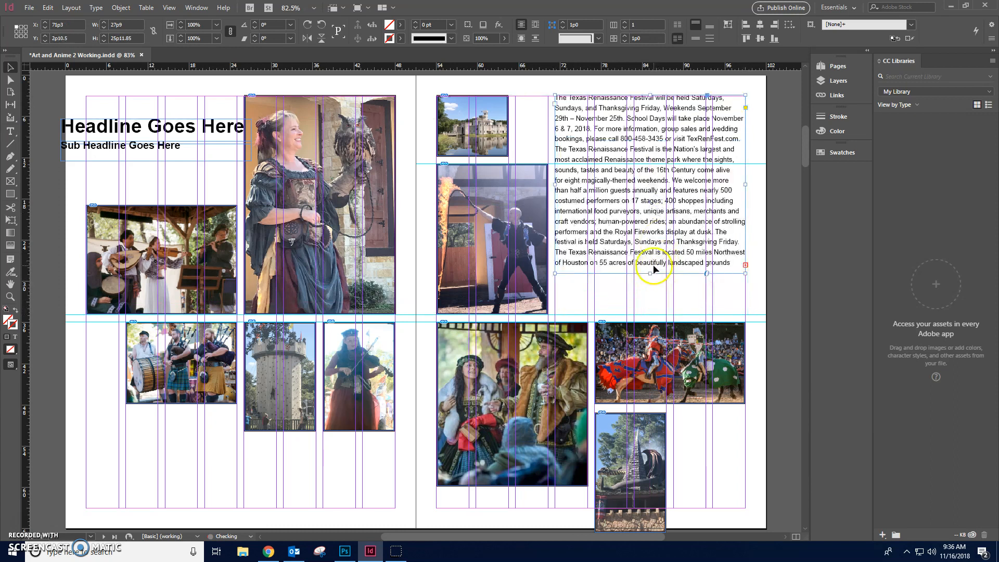
{"action": "left_click_drag", "start_coordinate": [651, 273], "coordinate": [656, 315]}
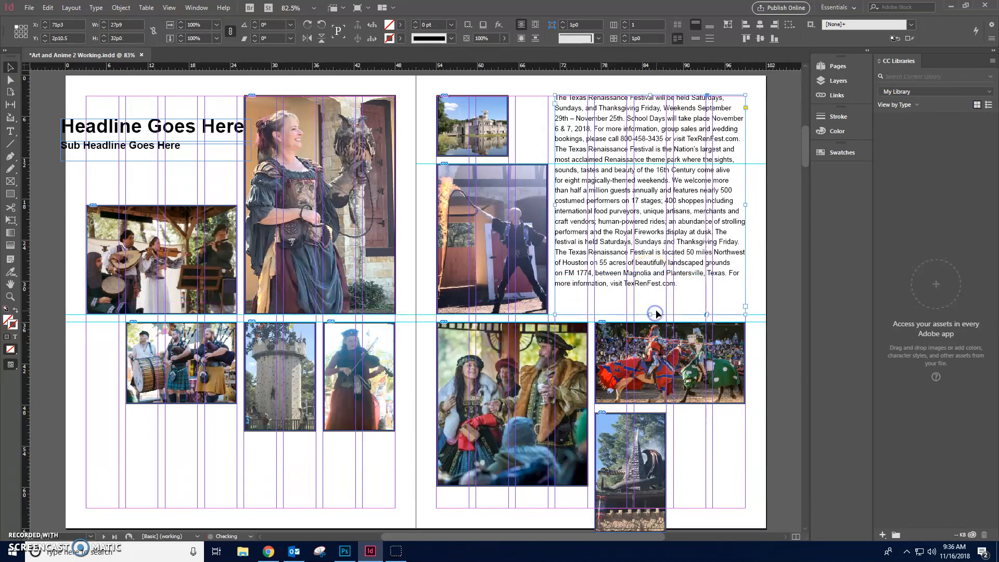
{"action": "left_click_drag", "start_coordinate": [604, 164], "coordinate": [605, 165]}
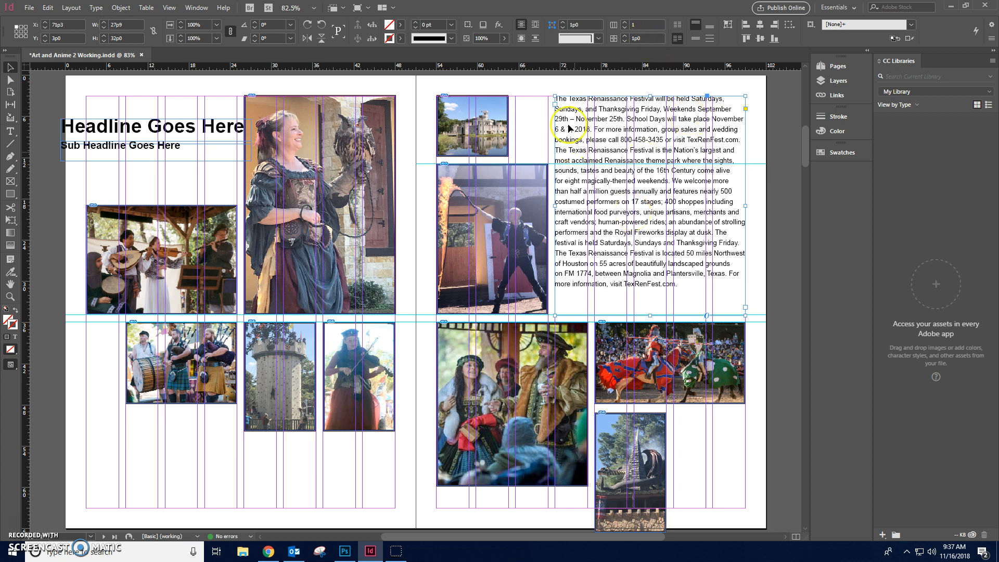
Split the body text frame into 2 columns and check the spread in Preview screen mode.
{"action": "left_click", "coordinate": [625, 22]}
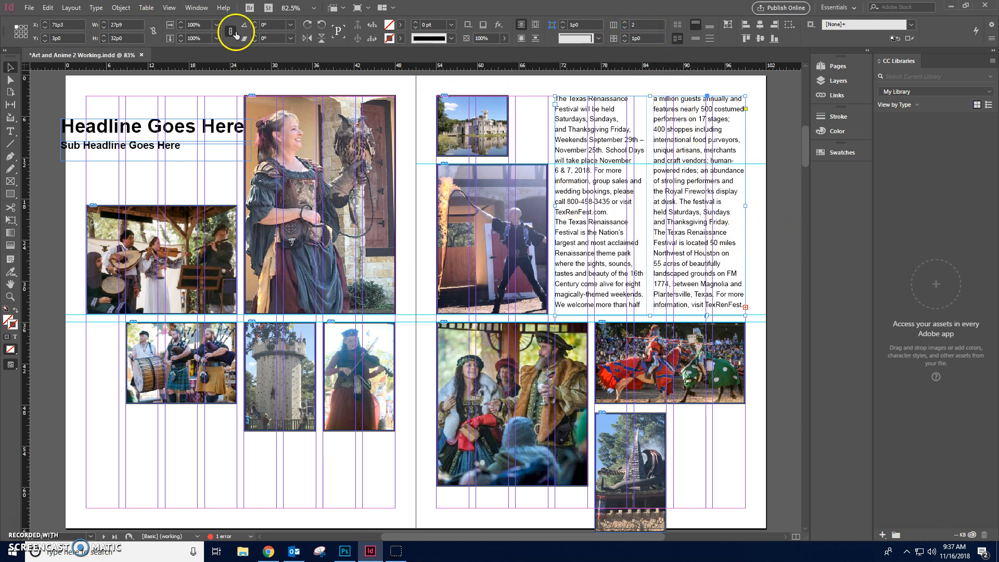
{"action": "left_click", "coordinate": [168, 9]}
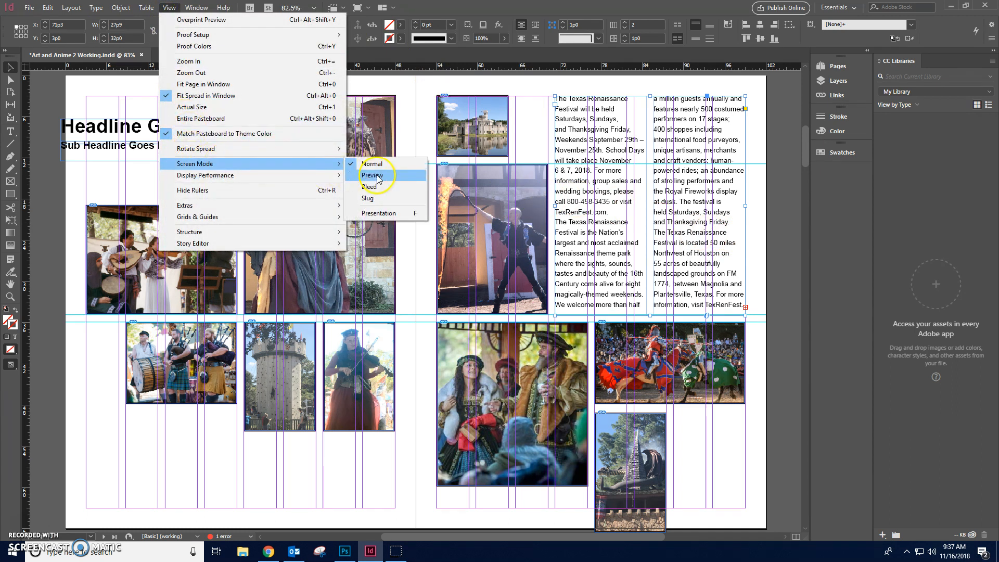
{"action": "left_click", "coordinate": [377, 177]}
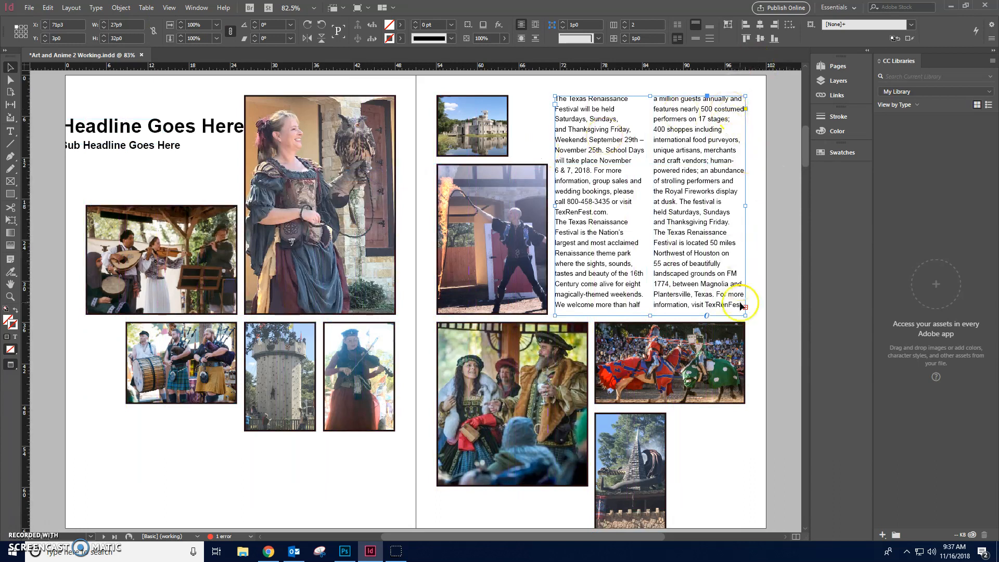
{"action": "left_click", "coordinate": [543, 91]}
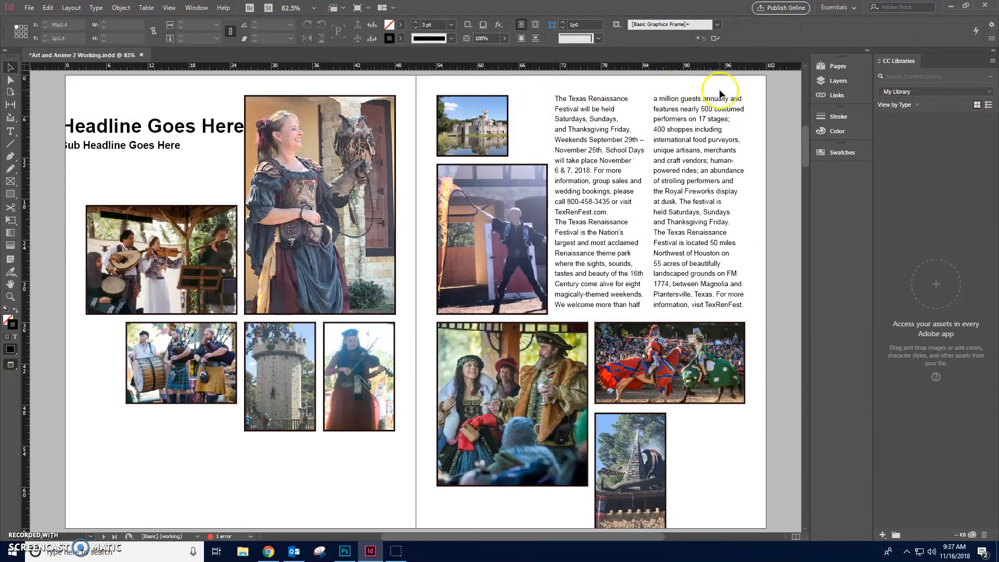
Select the entire body text and set its font to Calibri.
{"action": "double_click", "coordinate": [688, 283]}
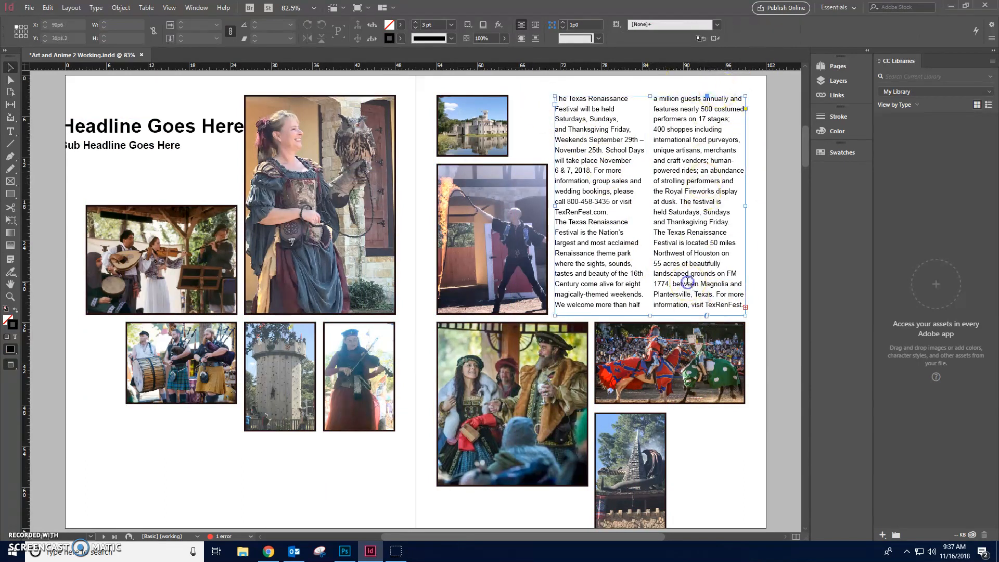
{"action": "left_click", "coordinate": [560, 98]}
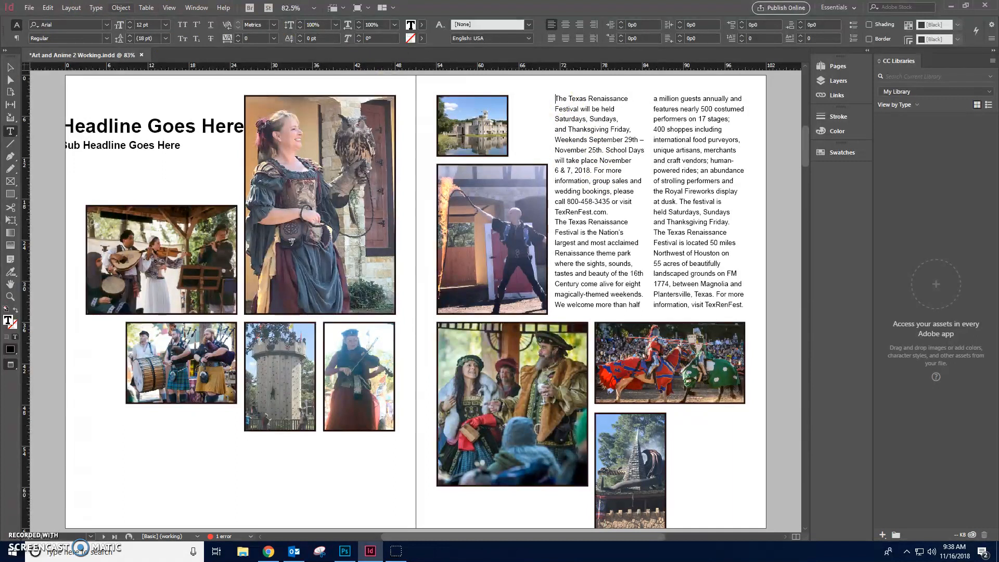
{"action": "left_click", "coordinate": [47, 8]}
{"action": "left_click", "coordinate": [72, 7]}
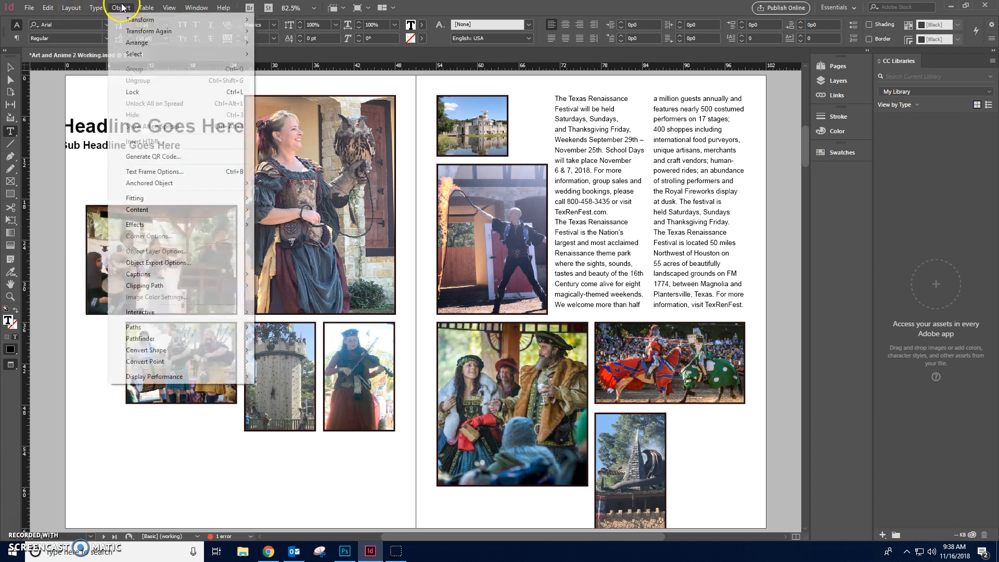
{"action": "left_click", "coordinate": [156, 7]}
{"action": "left_click", "coordinate": [156, 7]}
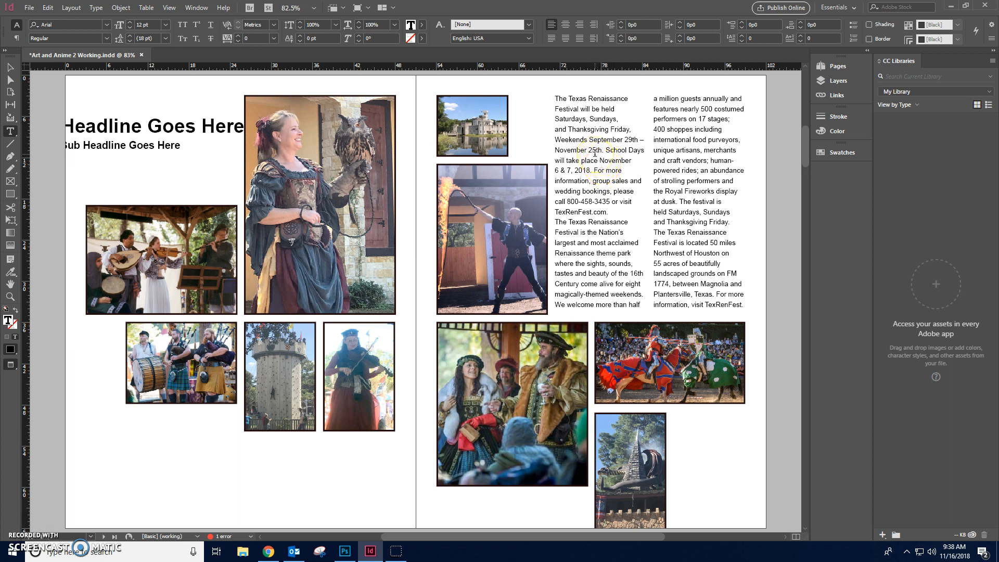
{"action": "left_click", "coordinate": [558, 97]}
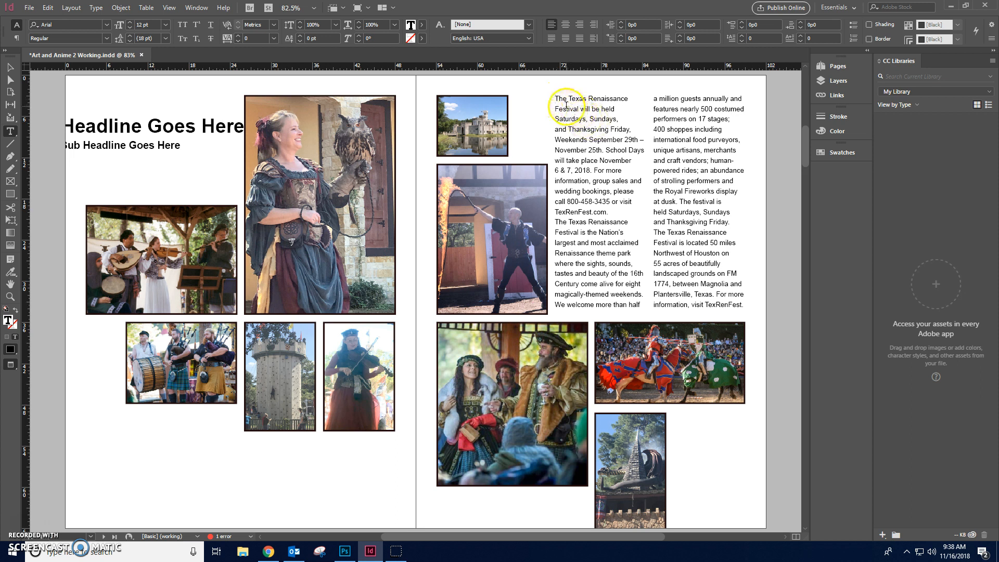
{"action": "key", "text": "ctrl"}
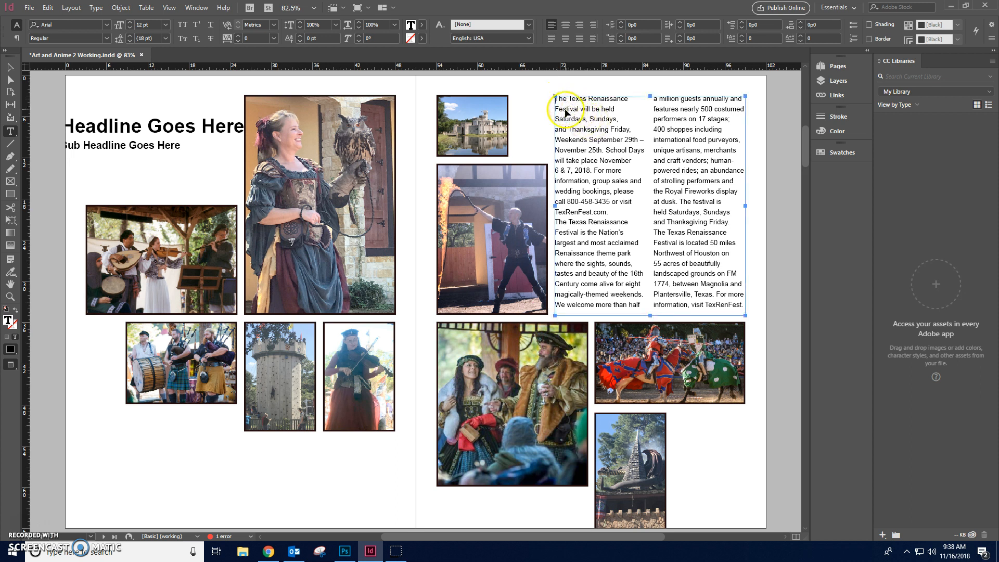
{"action": "key", "text": "ctrl+a"}
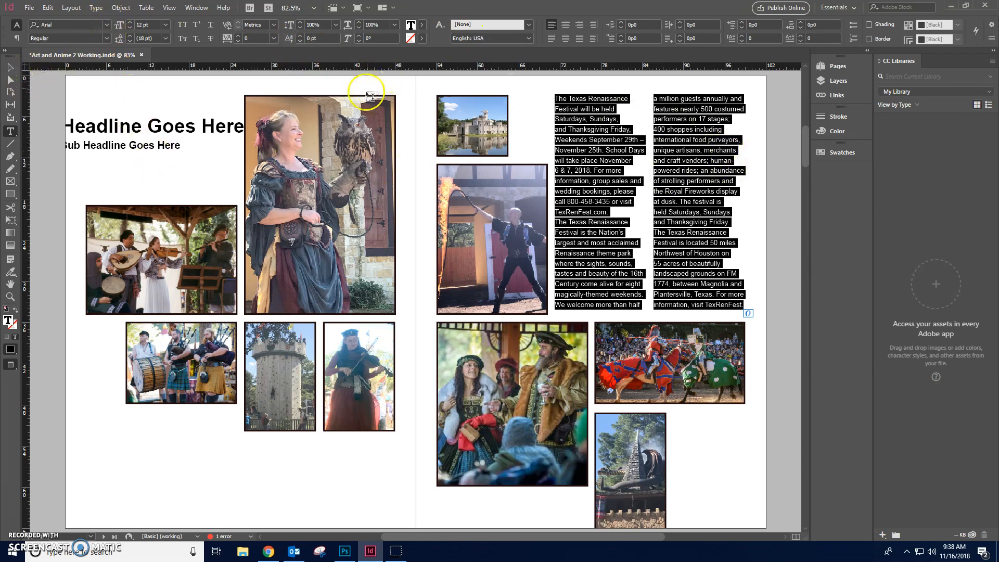
{"action": "left_click", "coordinate": [106, 25]}
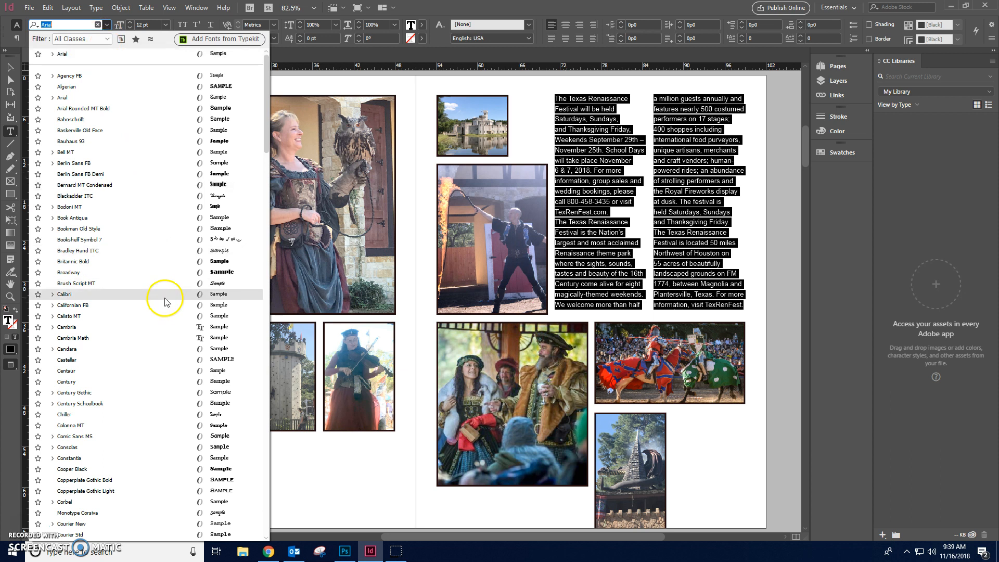
{"action": "left_click", "coordinate": [63, 294]}
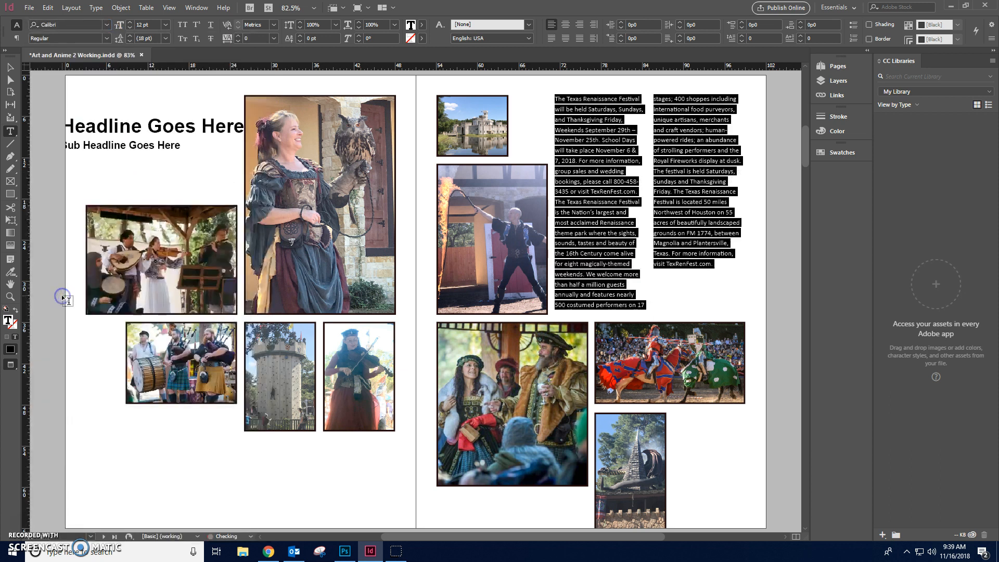
Set the font of the entire body text to Californian FB.
{"action": "left_click", "coordinate": [603, 140]}
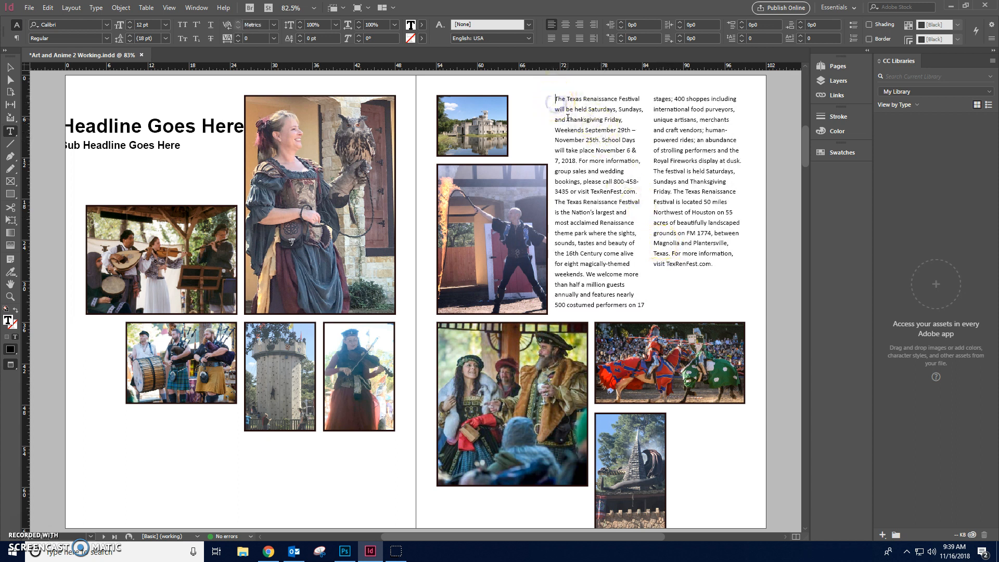
{"action": "key", "text": "ctrl+a"}
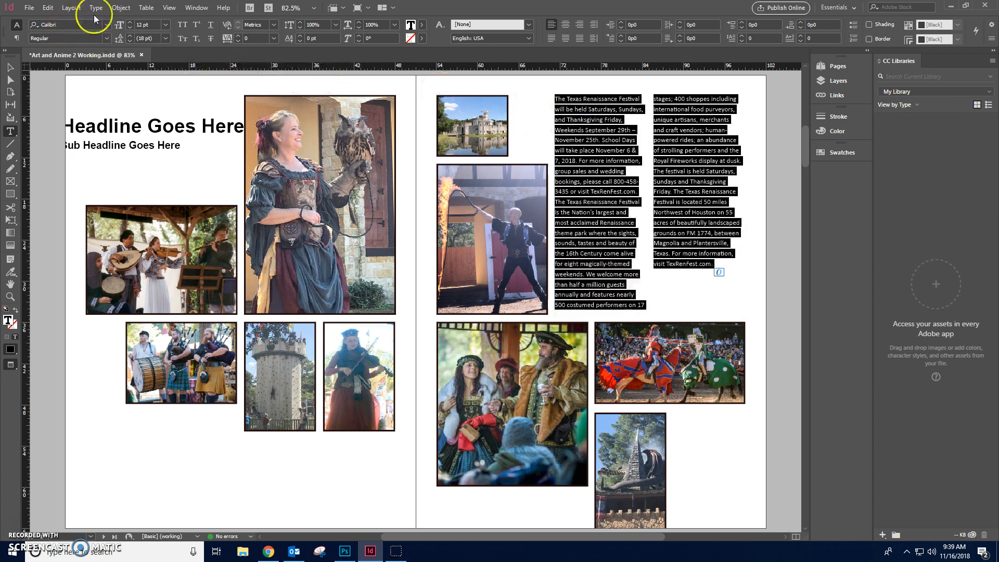
{"action": "left_click", "coordinate": [108, 27]}
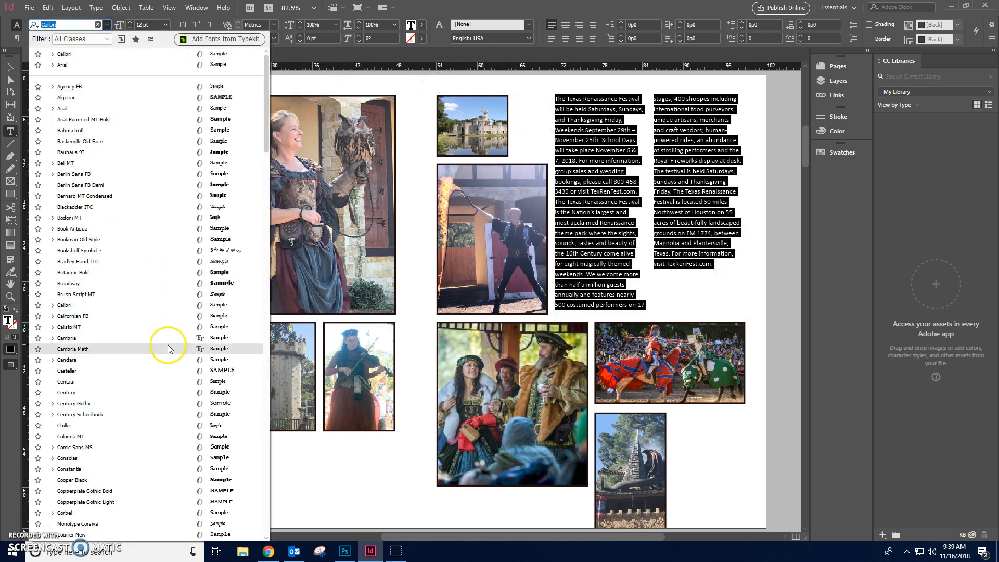
{"action": "left_click", "coordinate": [187, 319]}
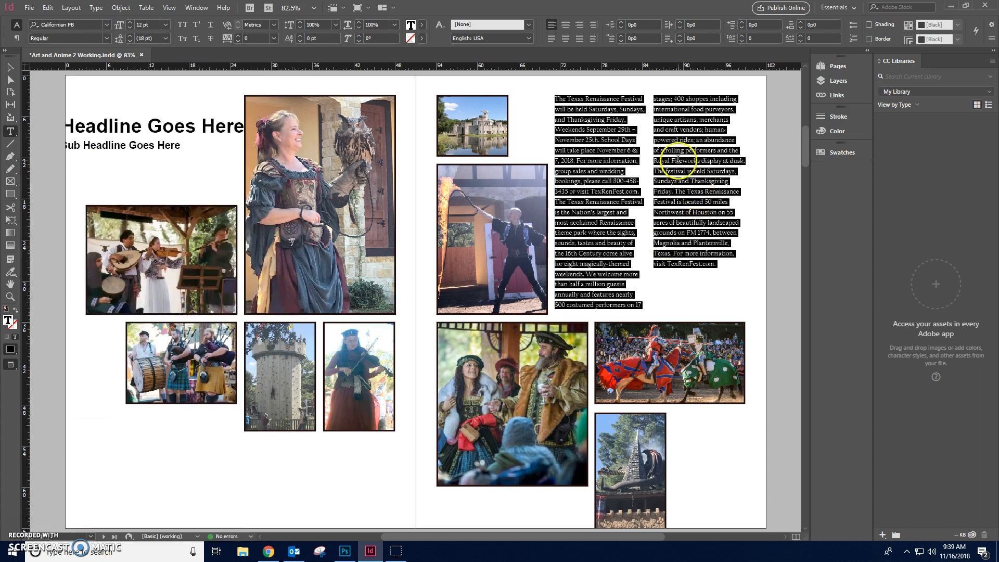
Shorten the body text frame from its lower edge to a height of about 28p7.2 so both columns balance.
{"action": "left_click", "coordinate": [613, 174]}
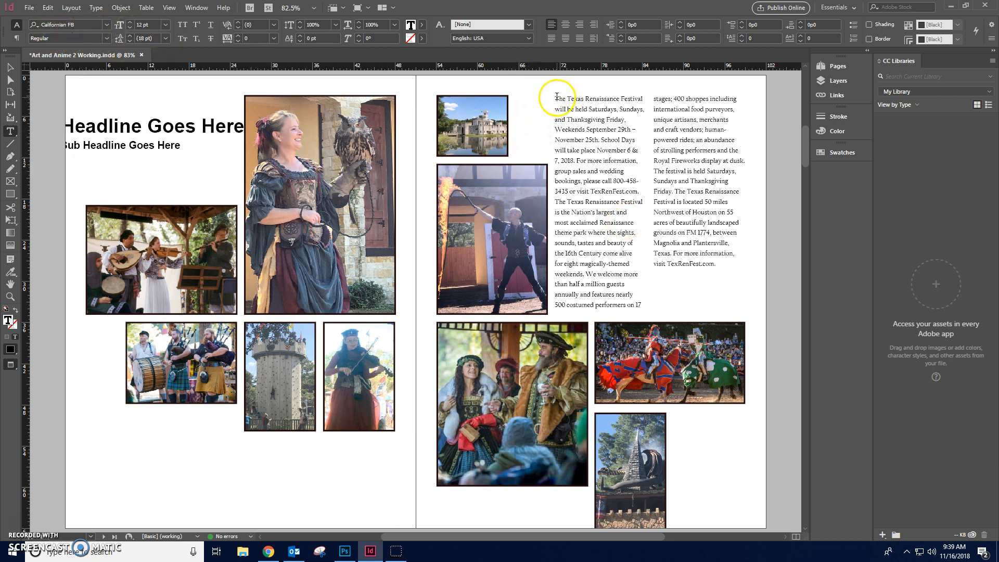
{"action": "left_click", "coordinate": [681, 214]}
{"action": "left_click", "coordinate": [10, 68]}
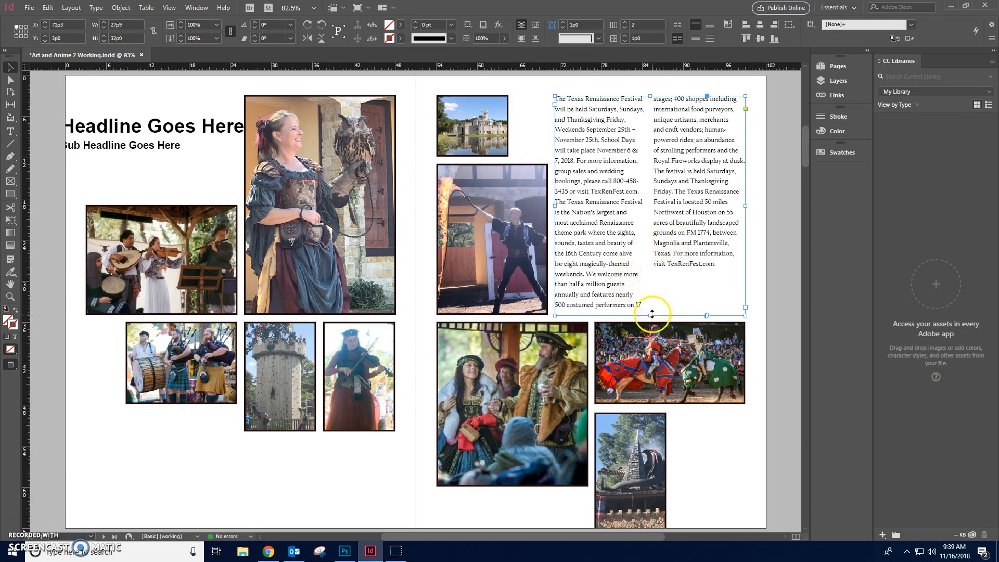
{"action": "left_click_drag", "start_coordinate": [650, 314], "coordinate": [653, 293]}
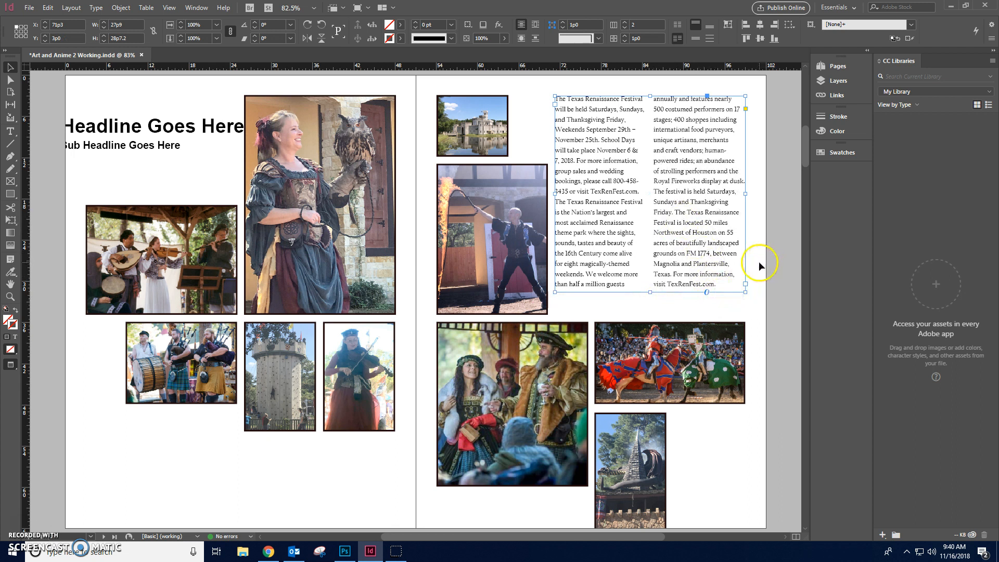
{"action": "left_click", "coordinate": [779, 299]}
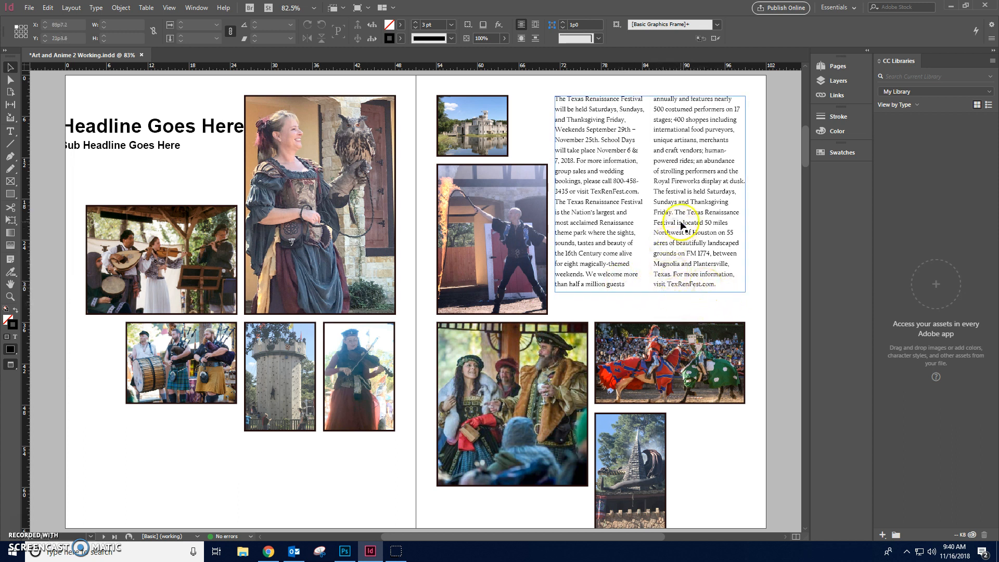
Move the body text frame straight down to Y 7p0.3, leaving room for the headline above it.
{"action": "left_click_drag", "start_coordinate": [697, 190], "coordinate": [698, 208]}
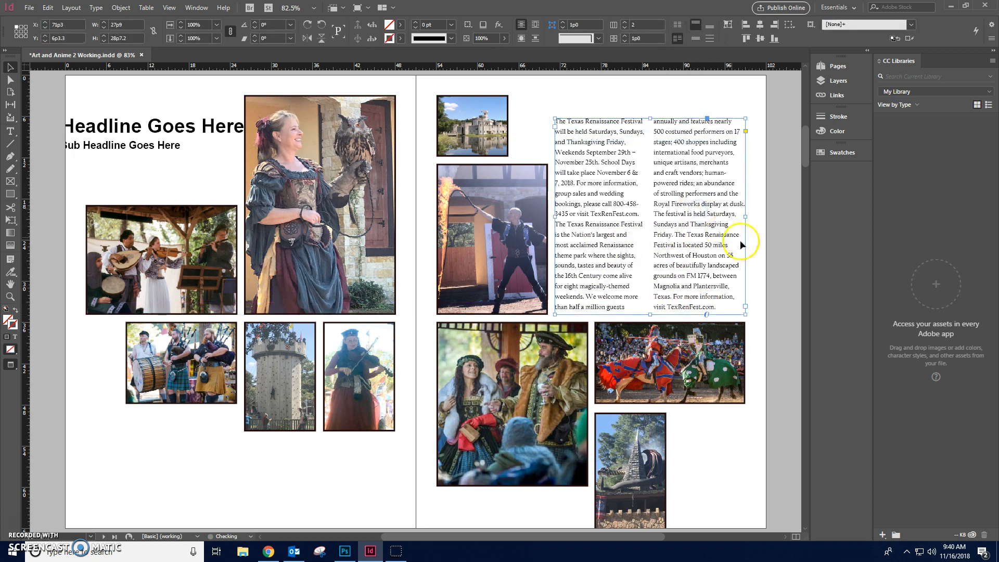
{"action": "left_click", "coordinate": [761, 238]}
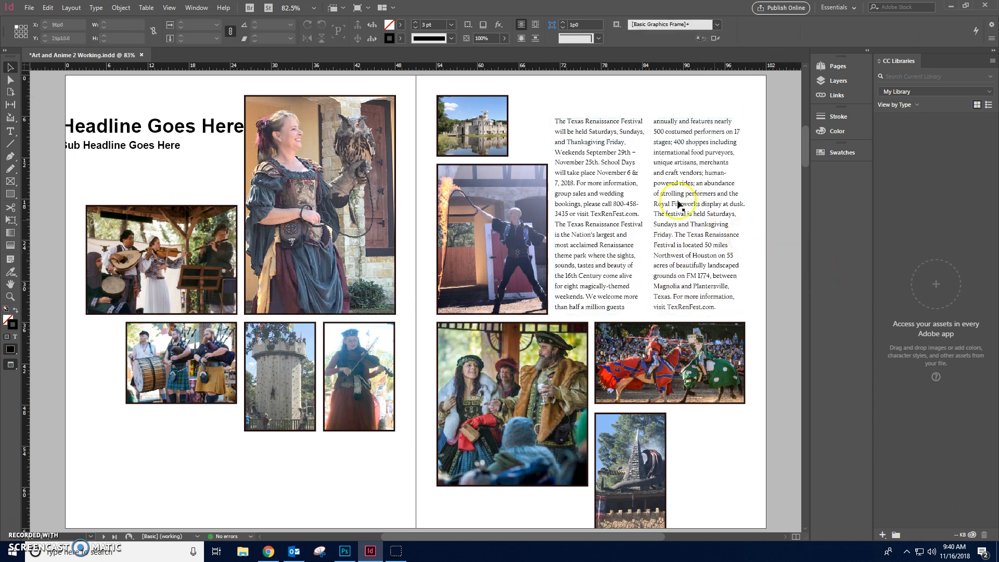
{"action": "left_click", "coordinate": [593, 180]}
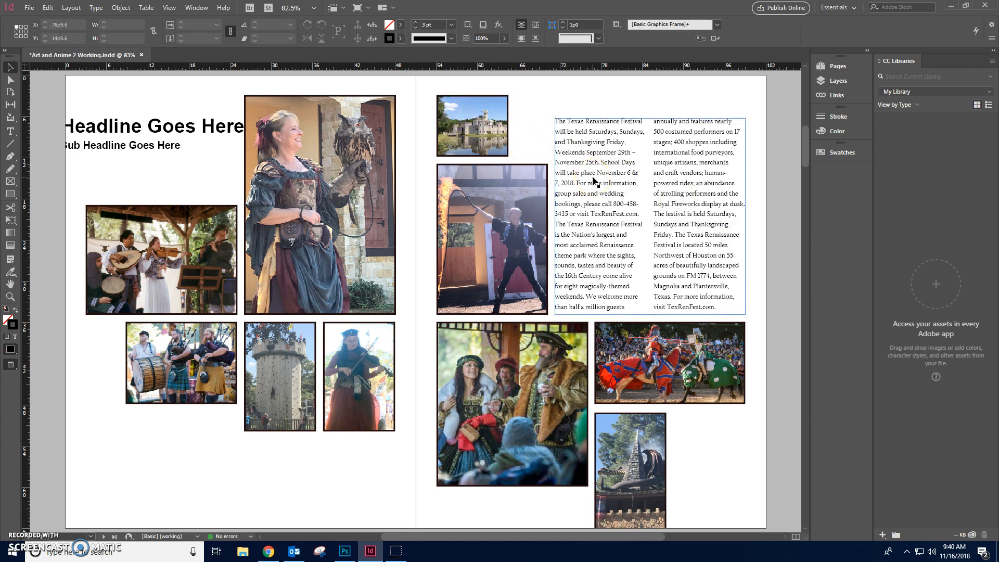
{"action": "left_click", "coordinate": [617, 182]}
{"action": "key", "text": "Down"}
{"action": "key", "text": "Down"}
{"action": "key", "text": "Down"}
{"action": "key", "text": "Down"}
{"action": "key", "text": "Down"}
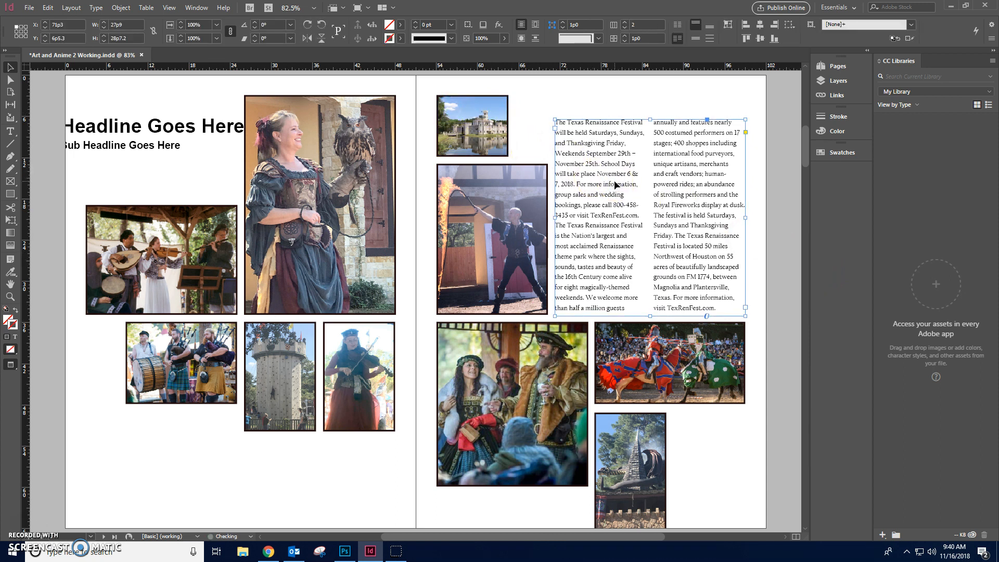
{"action": "key", "text": "Down"}
{"action": "key", "text": "Down"}
{"action": "key", "text": "Down"}
{"action": "key", "text": "Down"}
{"action": "key", "text": "Down"}
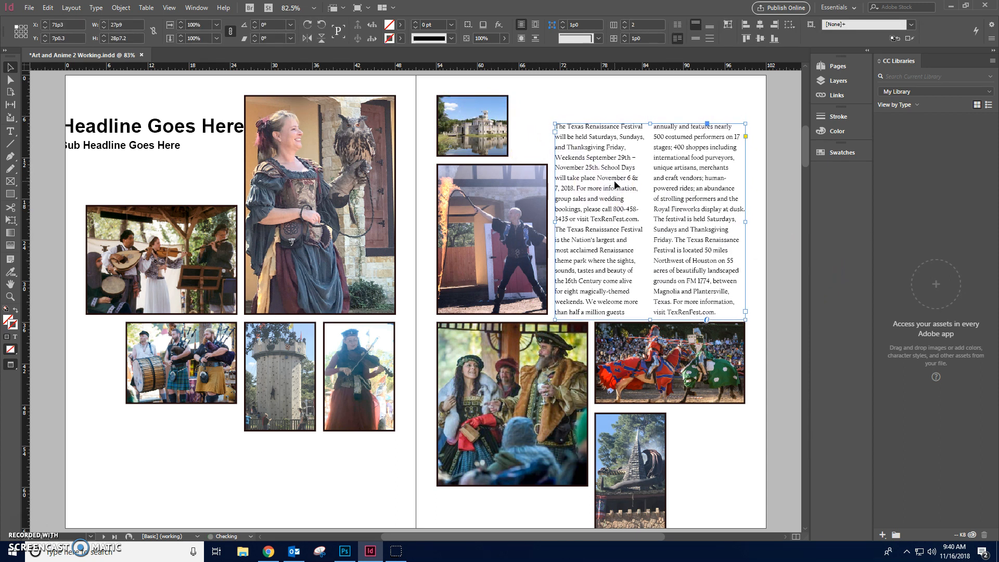
{"action": "key", "text": "Up"}
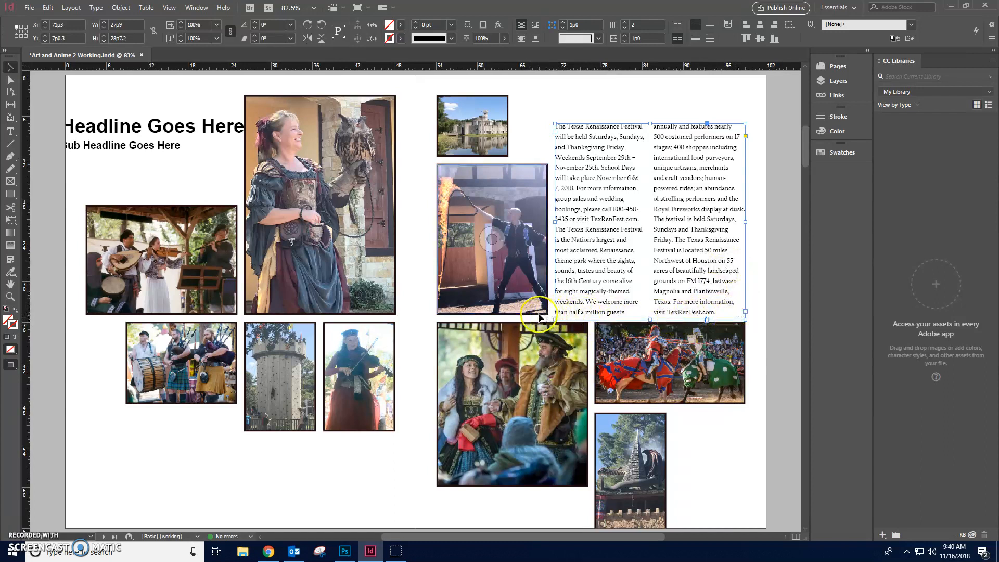
{"action": "left_click", "coordinate": [552, 88]}
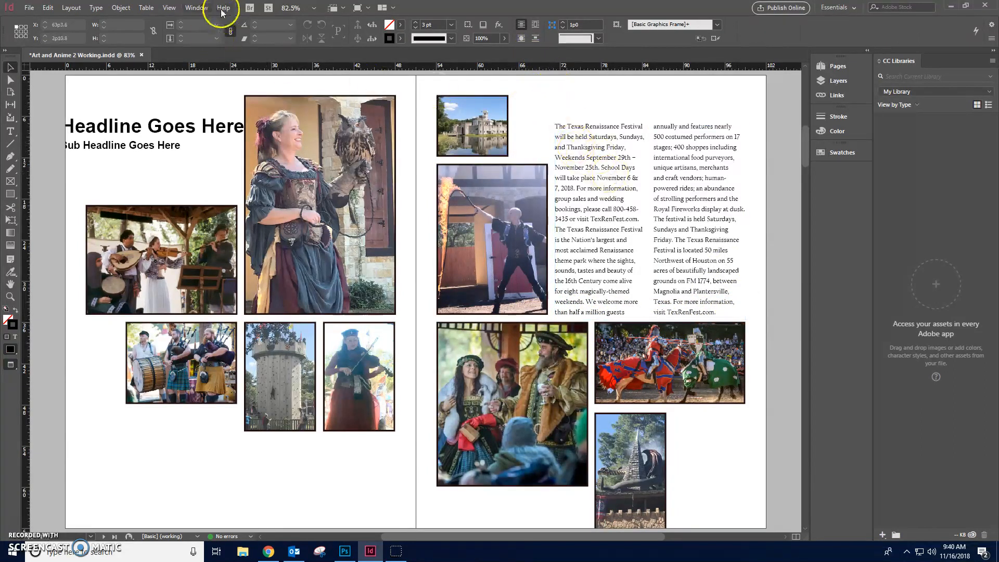
Switch the spread to Normal screen mode to show the guides and frame edges.
{"action": "left_click", "coordinate": [168, 7]}
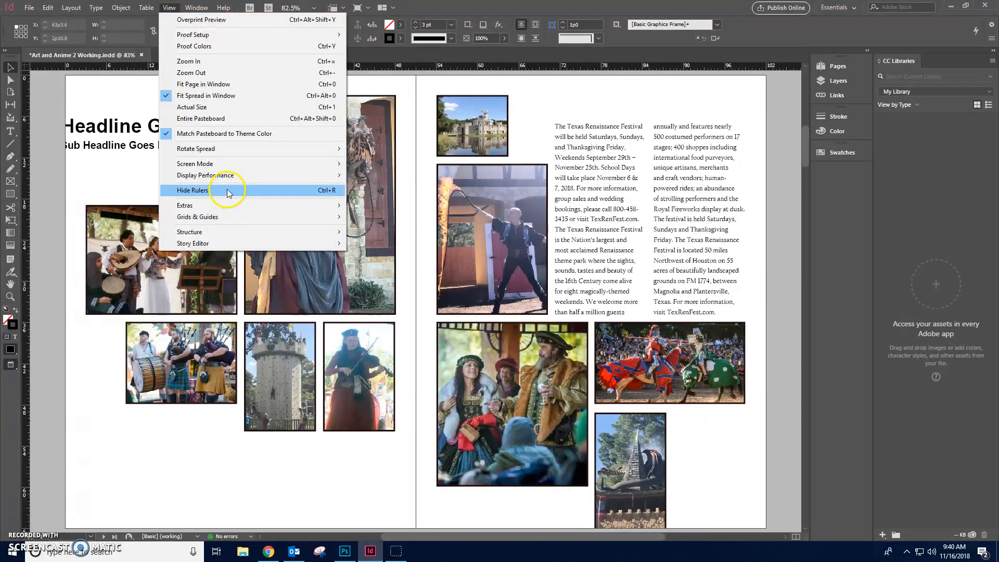
{"action": "mouse_move", "coordinate": [333, 165]}
{"action": "left_click", "coordinate": [367, 164]}
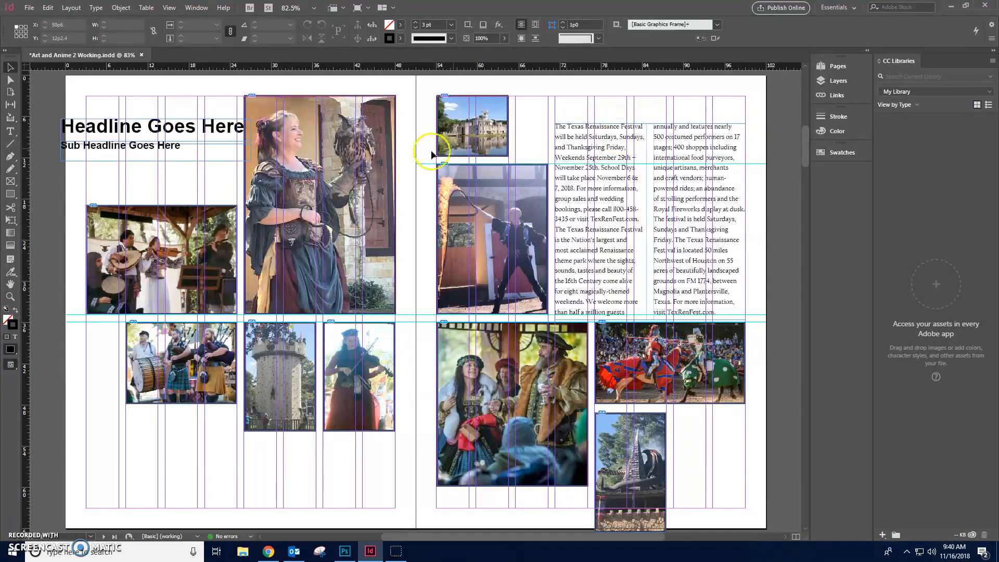
Move the sub headline and headline frames above the body text on the right page, with the headline at X 71p3, Y 2p8.35.
{"action": "left_click_drag", "start_coordinate": [106, 151], "coordinate": [599, 118]}
{"action": "left_click_drag", "start_coordinate": [119, 126], "coordinate": [655, 101]}
{"action": "key", "text": "Down"}
{"action": "key", "text": "Down"}
{"action": "key", "text": "Down"}
{"action": "key", "text": "Down"}
{"action": "key", "text": "Down"}
{"action": "key", "text": "Down"}
{"action": "key", "text": "Down"}
{"action": "key", "text": "Down"}
{"action": "key", "text": "Down"}
{"action": "key", "text": "Down"}
{"action": "key", "text": "Down"}
{"action": "key", "text": "Down"}
{"action": "key", "text": "Down"}
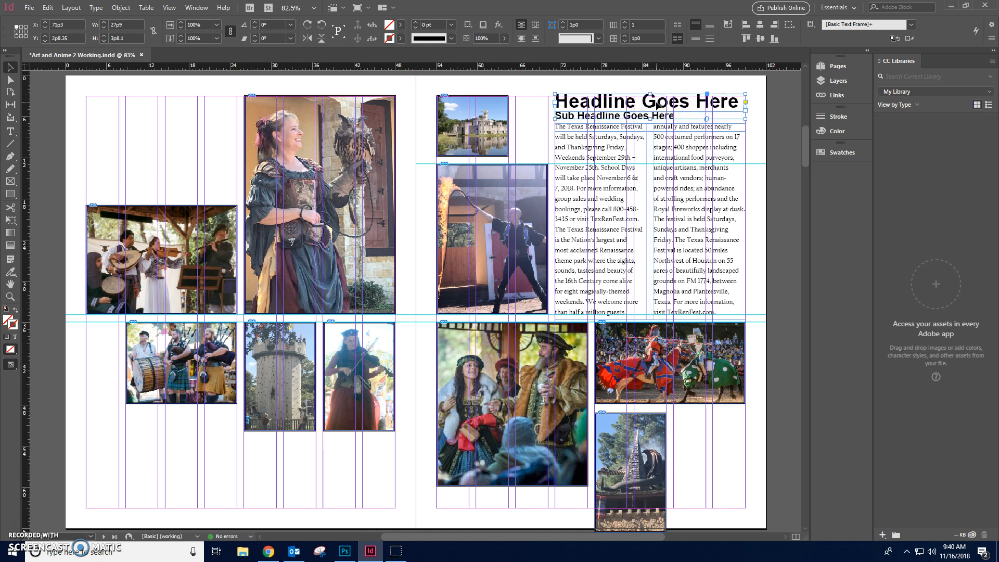
{"action": "left_click", "coordinate": [514, 84]}
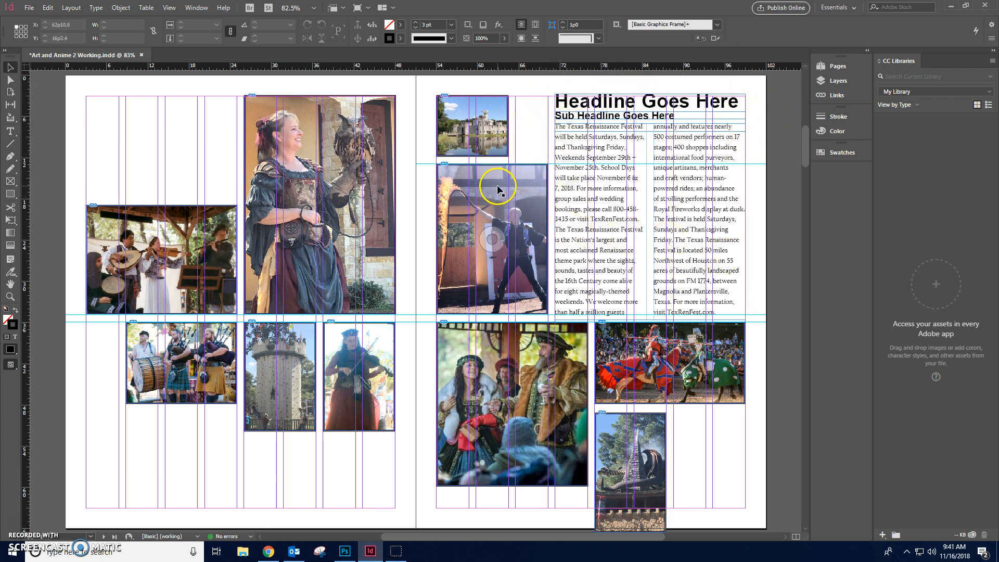
Switch the spread back to Preview screen mode.
{"action": "left_click", "coordinate": [169, 8]}
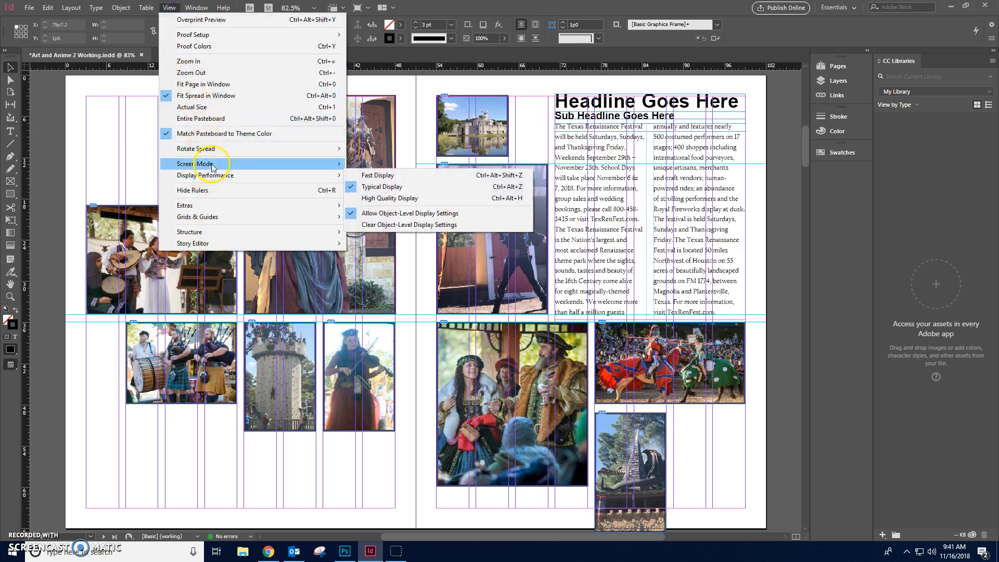
{"action": "mouse_move", "coordinate": [318, 166]}
{"action": "left_click", "coordinate": [372, 175]}
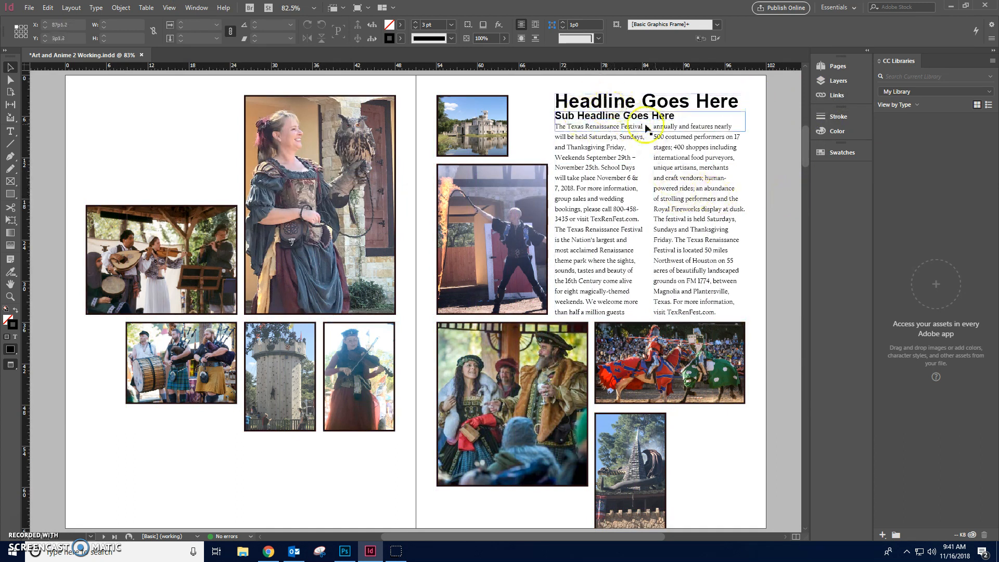
Set the leading of the entire body text to 16 pt.
{"action": "double_click", "coordinate": [627, 147]}
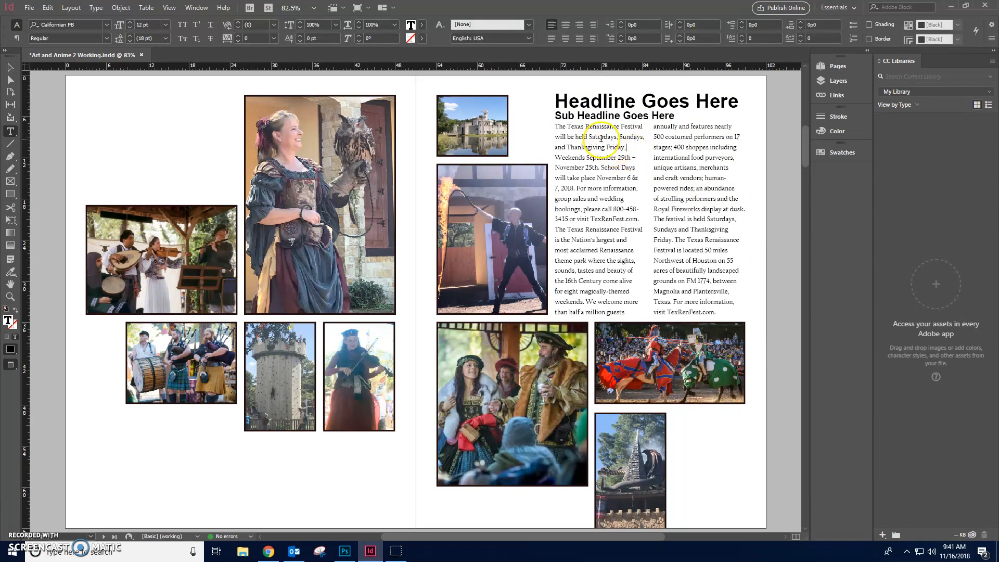
{"action": "key", "text": "ctrl+a"}
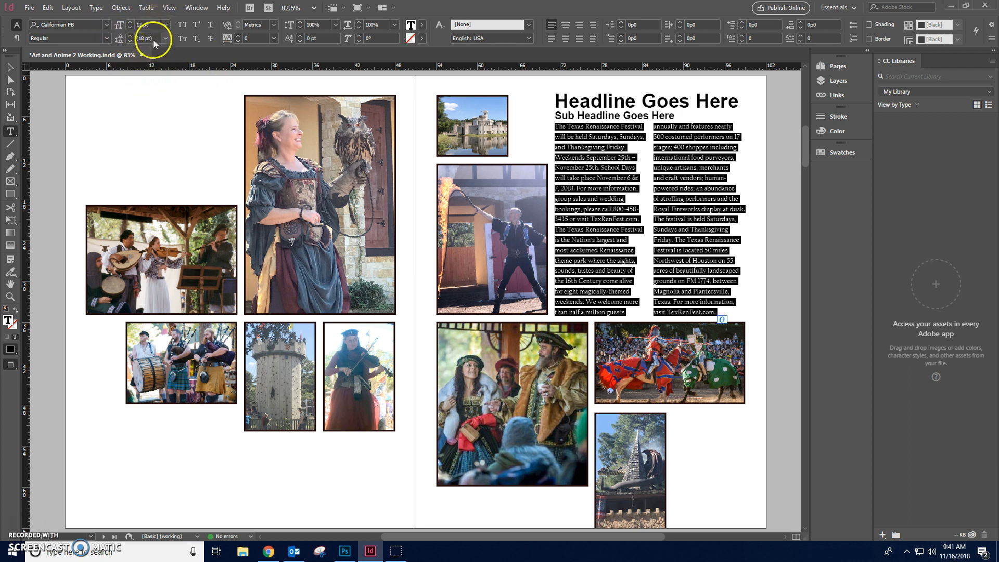
{"action": "left_click", "coordinate": [130, 41]}
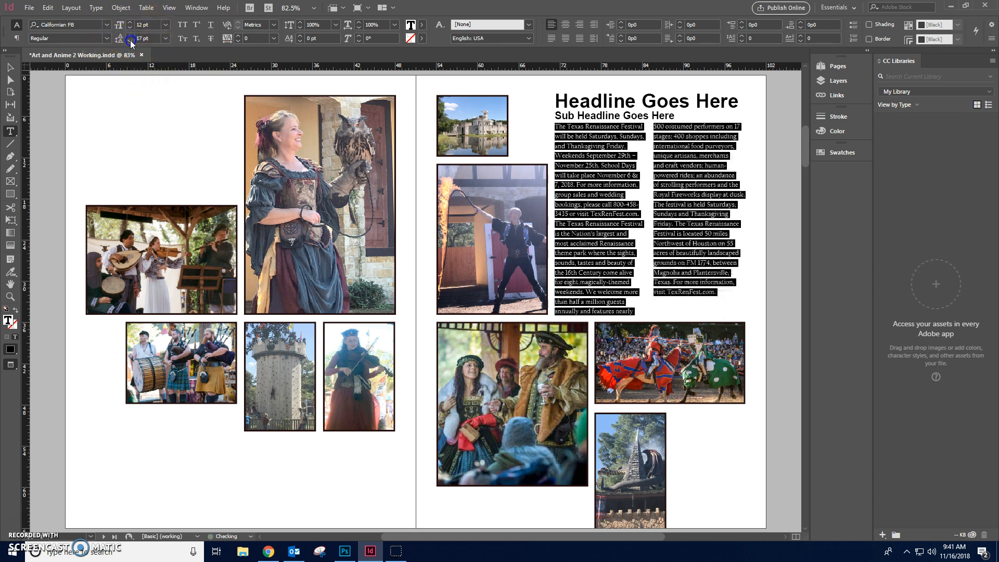
{"action": "left_click", "coordinate": [130, 40]}
{"action": "left_click", "coordinate": [130, 40]}
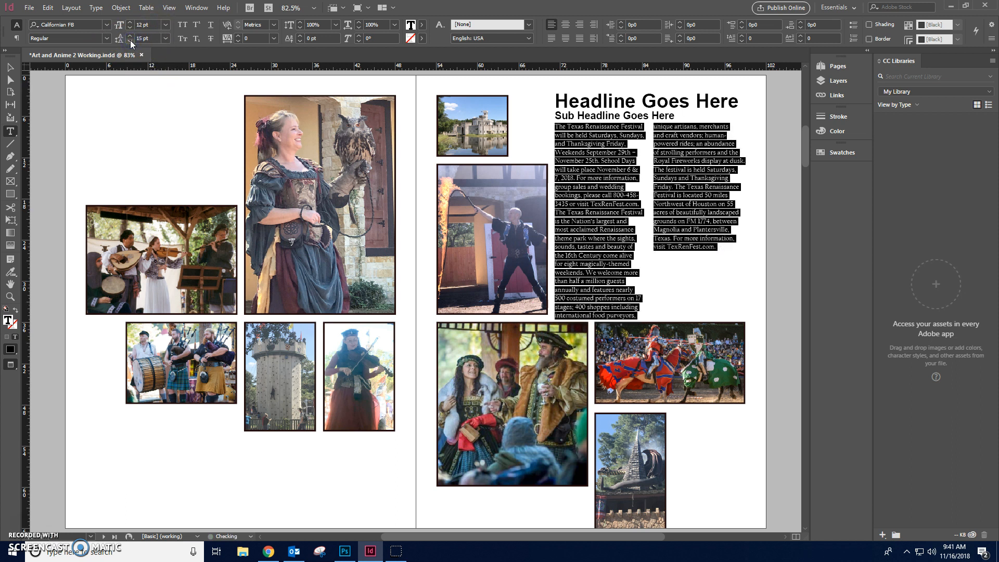
{"action": "left_click", "coordinate": [130, 40]}
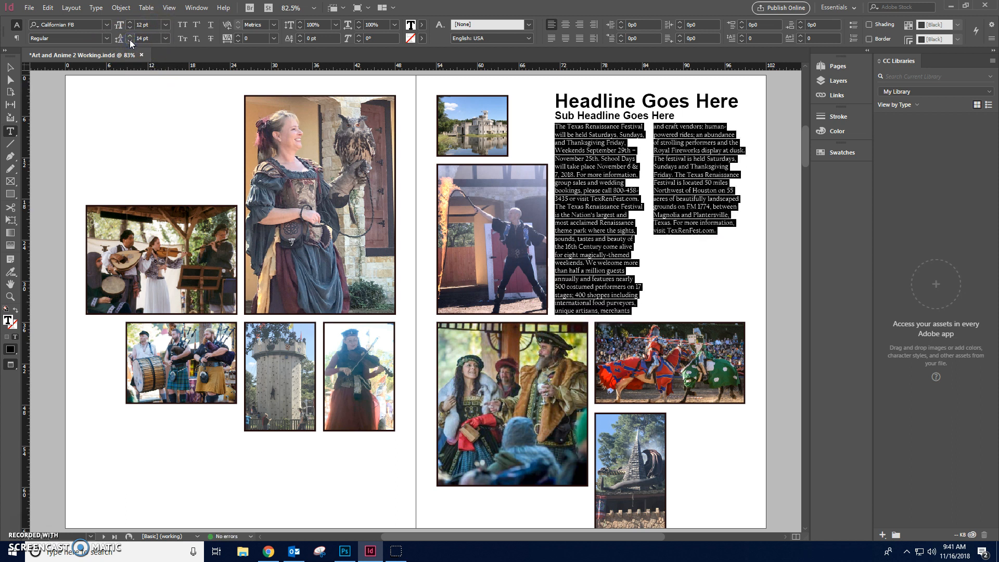
{"action": "left_click", "coordinate": [130, 36]}
{"action": "left_click", "coordinate": [130, 35]}
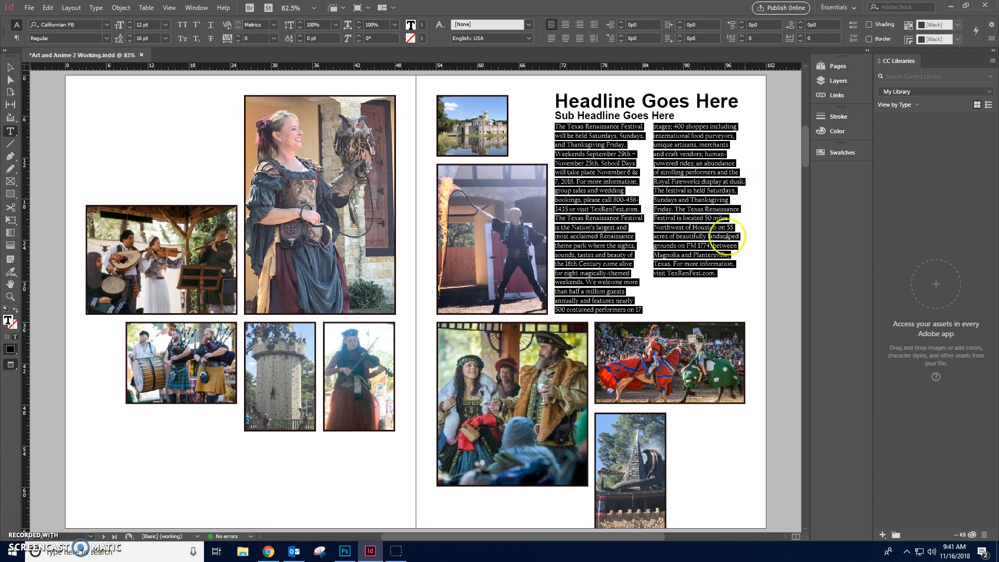
{"action": "left_click", "coordinate": [710, 255]}
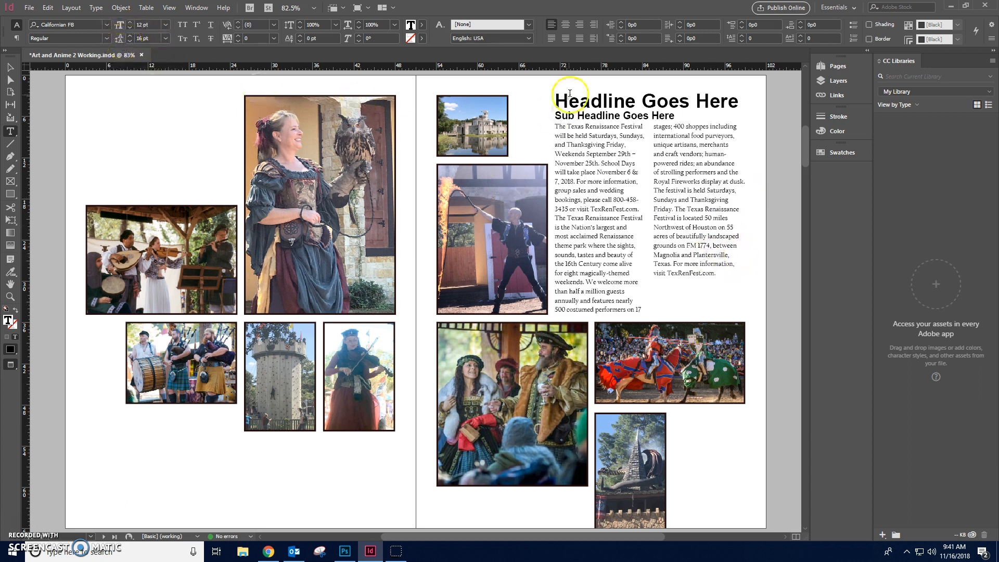
Shorten the body text frame to balance its columns and move it down to just above the jousting photo.
{"action": "left_click", "coordinate": [10, 68]}
{"action": "left_click", "coordinate": [651, 305]}
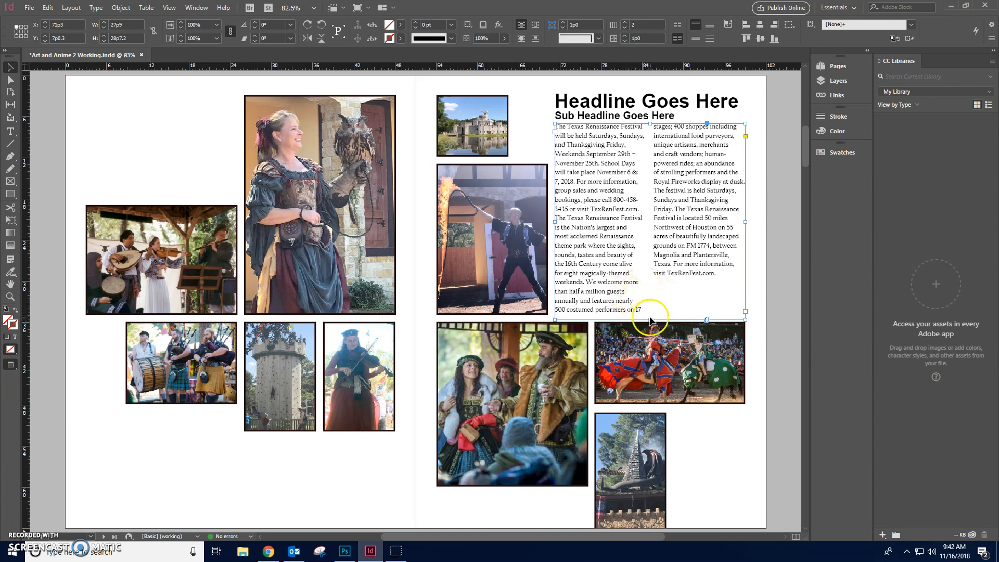
{"action": "left_click_drag", "start_coordinate": [650, 319], "coordinate": [650, 302]}
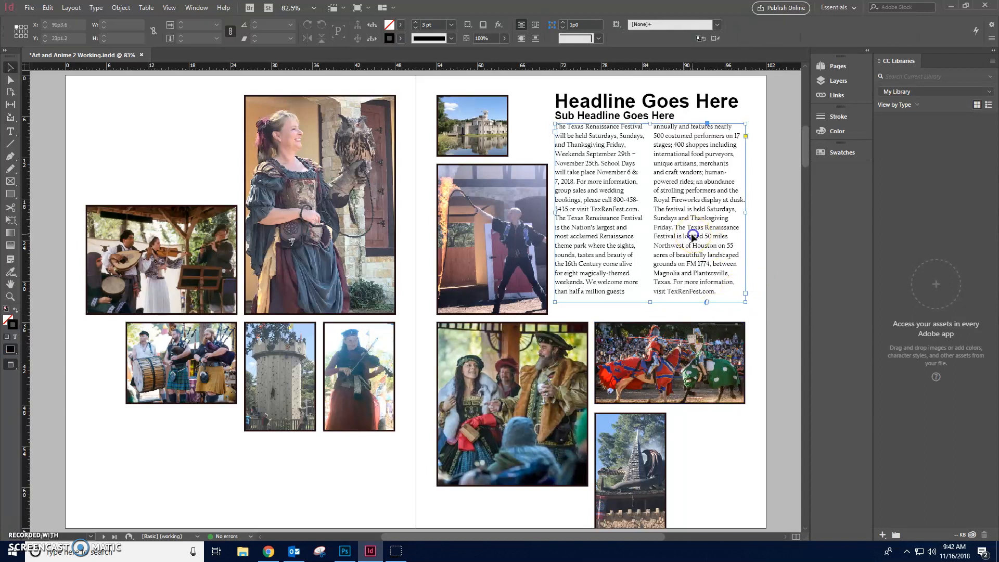
{"action": "left_click_drag", "start_coordinate": [681, 228], "coordinate": [680, 251]}
{"action": "left_click", "coordinate": [750, 139]}
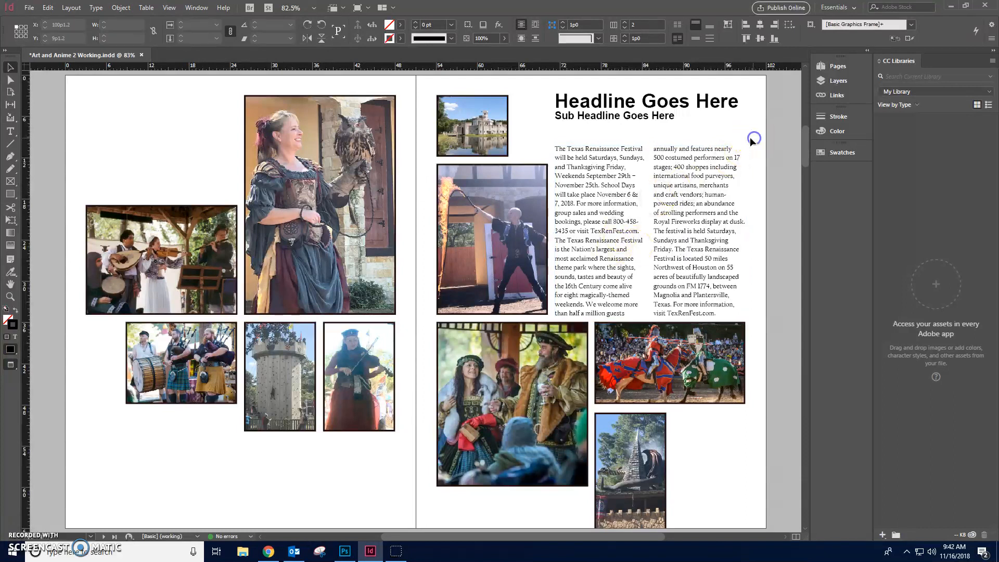
Move the sub headline and headline frames down to sit just above the body text.
{"action": "left_click_drag", "start_coordinate": [587, 119], "coordinate": [587, 139]}
{"action": "left_click_drag", "start_coordinate": [600, 103], "coordinate": [602, 120]}
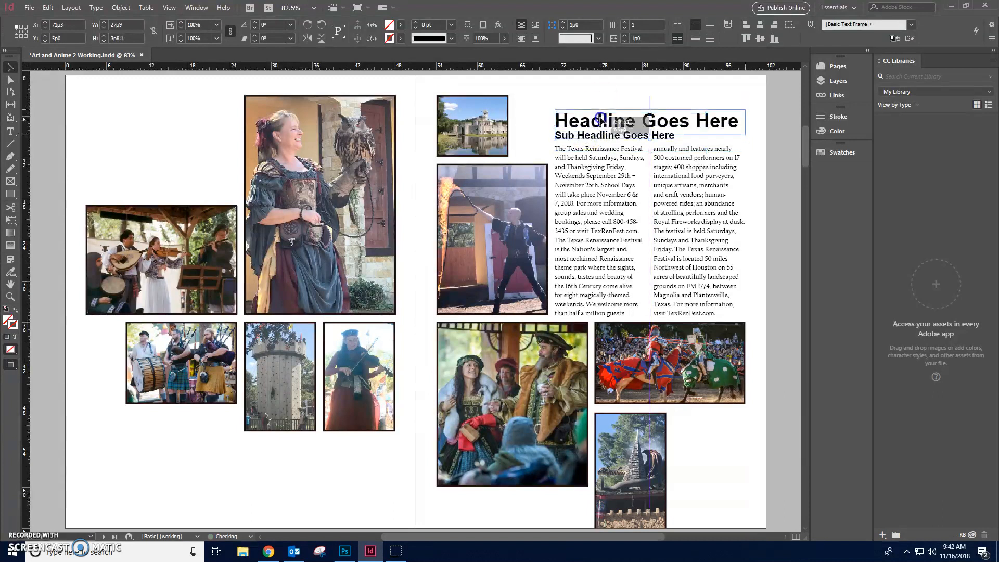
{"action": "left_click", "coordinate": [763, 128]}
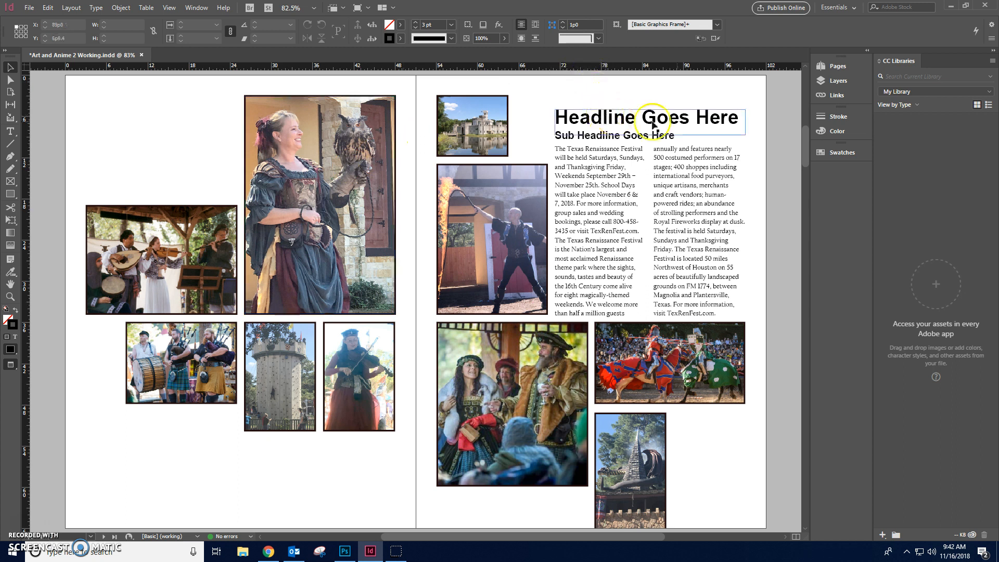
Set the font of the headline text to Bernard MT Condensed.
{"action": "double_click", "coordinate": [630, 116]}
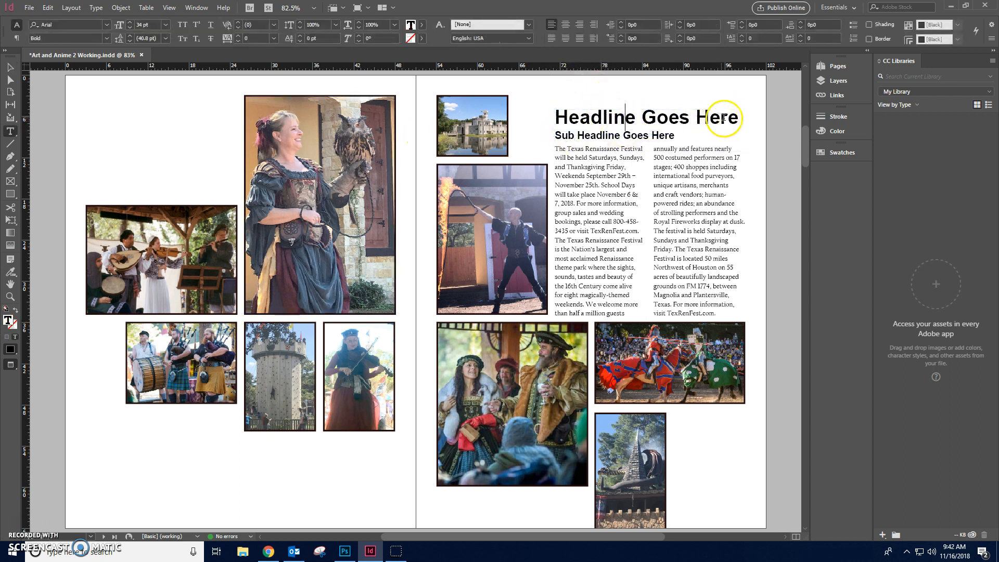
{"action": "left_click_drag", "start_coordinate": [738, 116], "coordinate": [557, 117]}
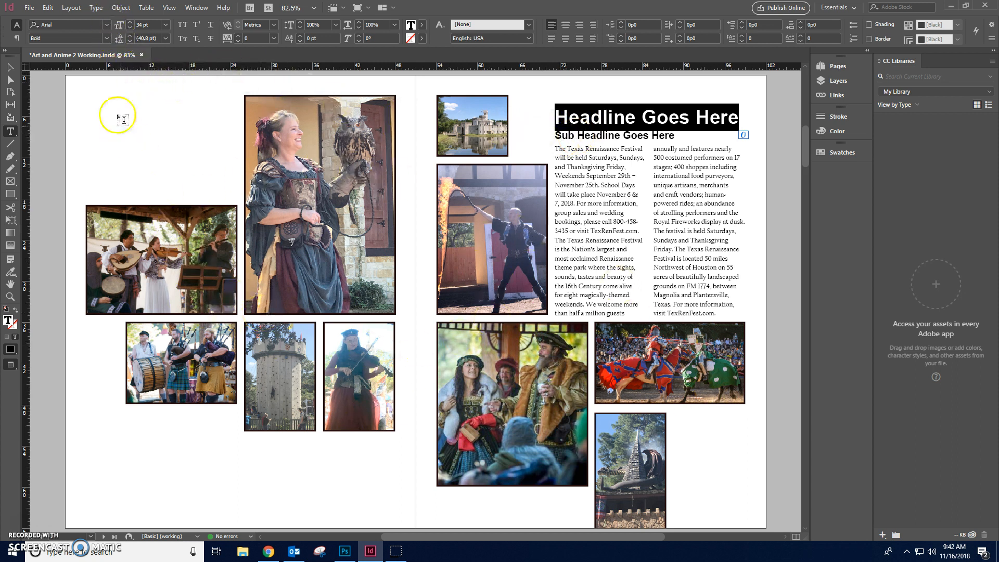
{"action": "left_click", "coordinate": [106, 25]}
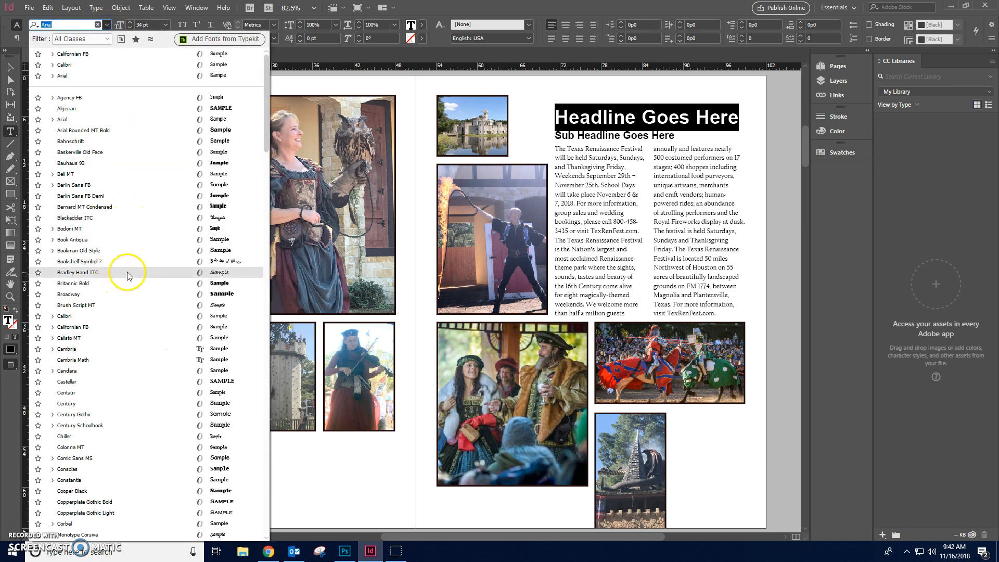
{"action": "left_click", "coordinate": [153, 207]}
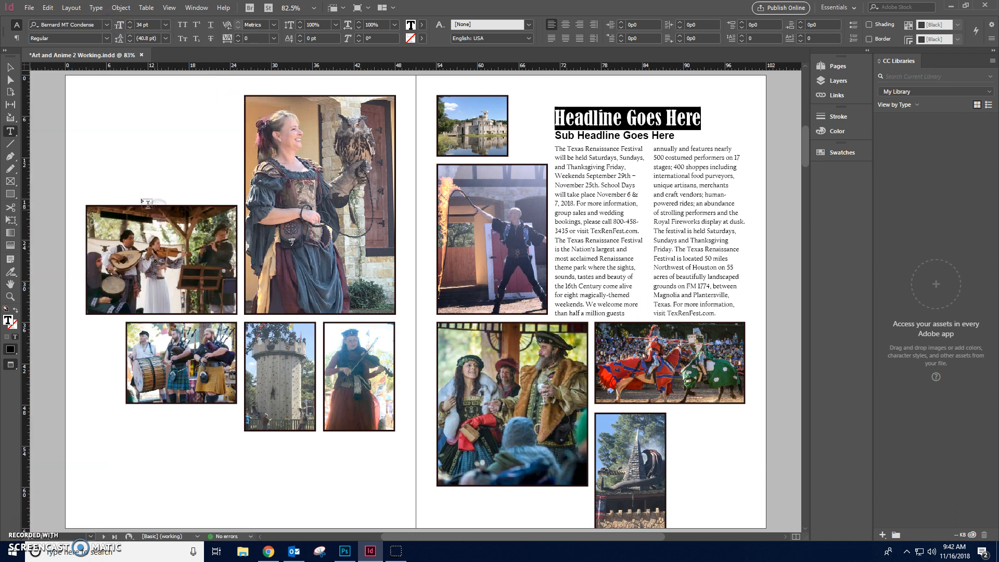
Try Blackadder ITC as the font of the selected headline text.
{"action": "left_click", "coordinate": [106, 25]}
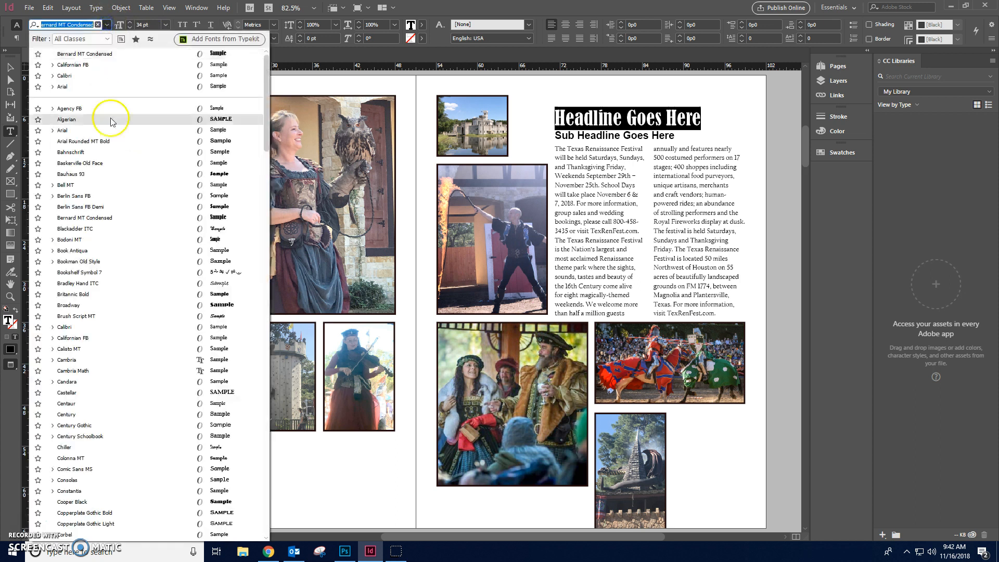
{"action": "scroll", "coordinate": [110, 218], "scroll_direction": "down", "scroll_amount": 1}
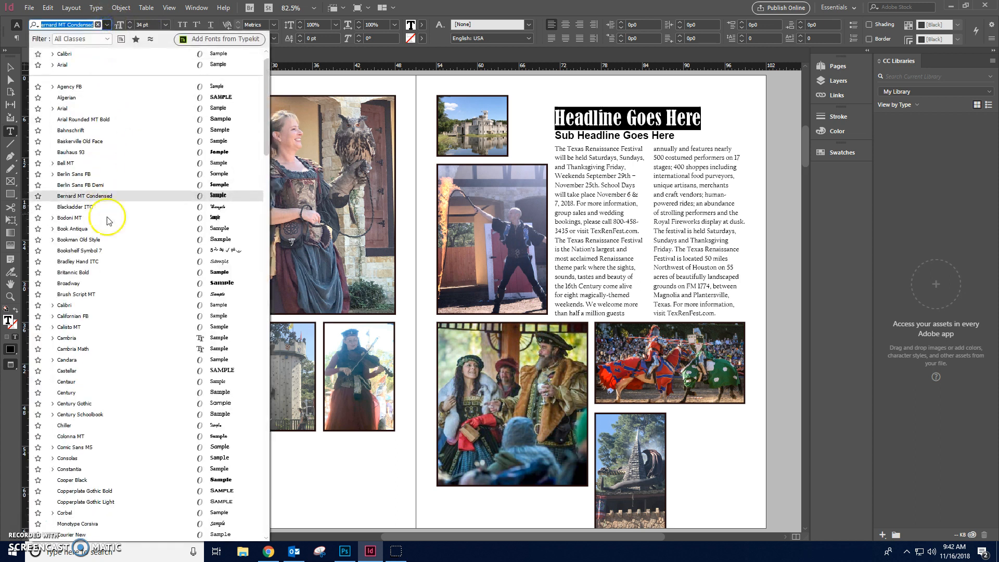
{"action": "left_click", "coordinate": [136, 207]}
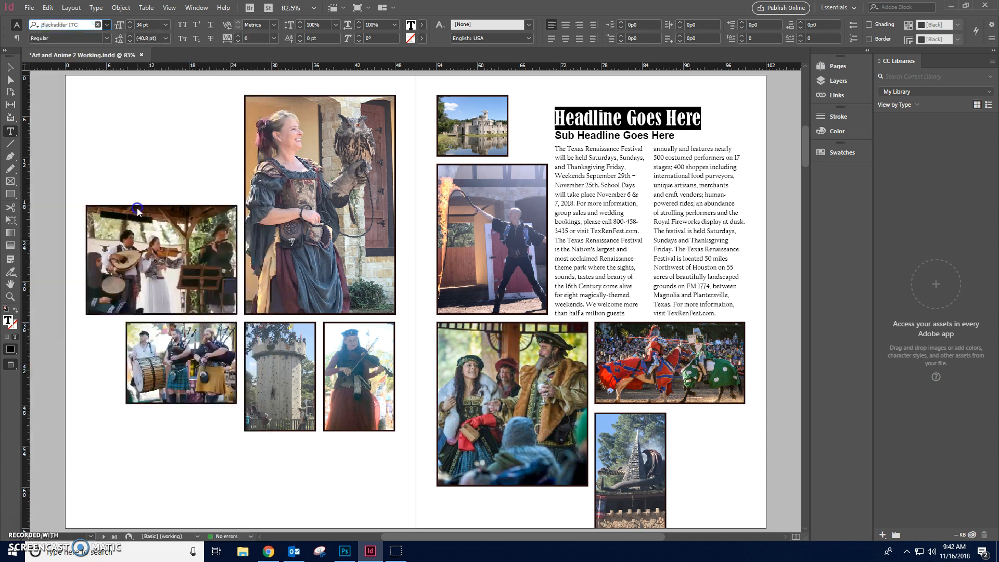
Try Chiller as the font of the headline text.
{"action": "left_click", "coordinate": [106, 25]}
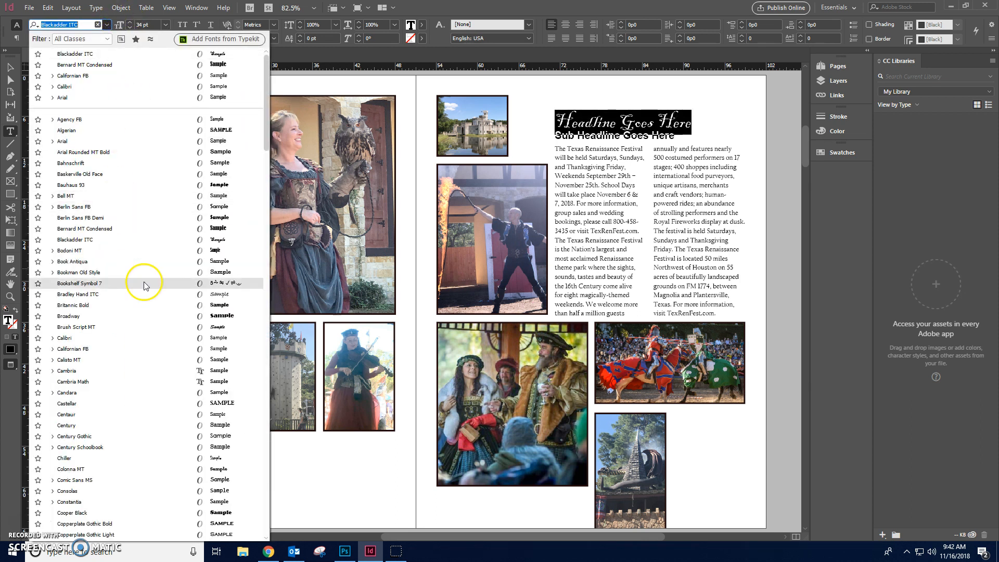
{"action": "scroll", "coordinate": [143, 353], "scroll_direction": "down", "scroll_amount": 2}
{"action": "scroll", "coordinate": [156, 374], "scroll_direction": "down", "scroll_amount": 1}
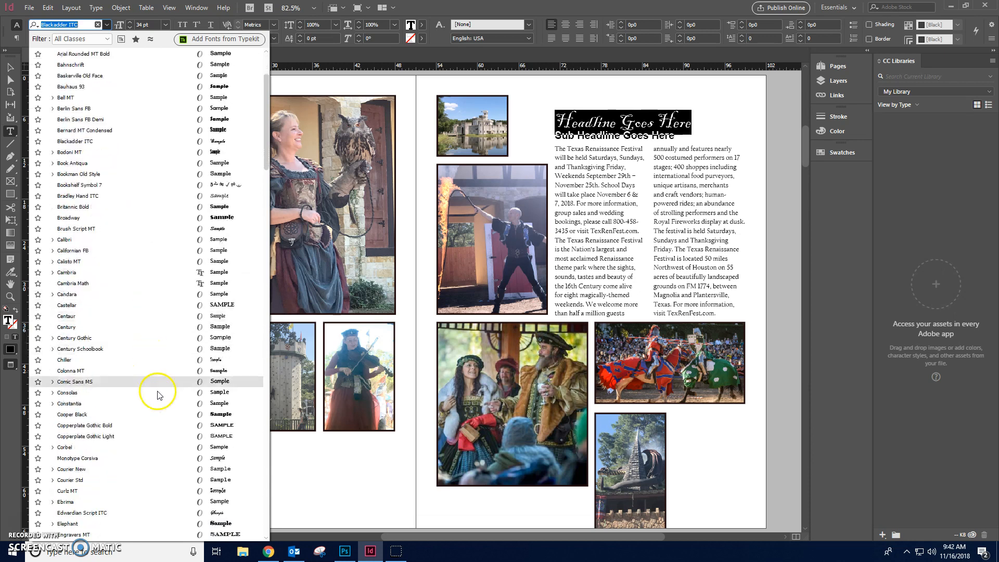
{"action": "left_click", "coordinate": [229, 368]}
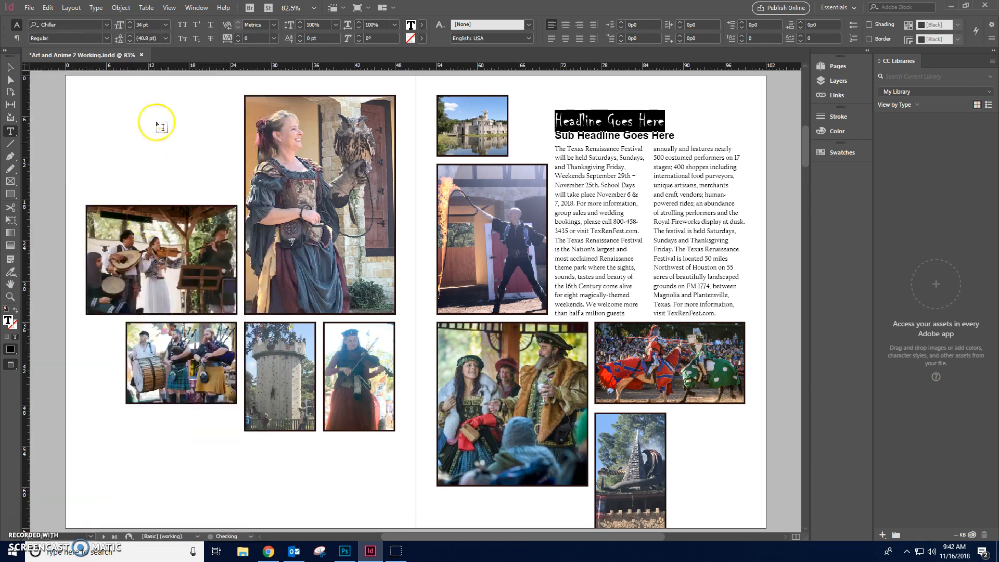
Try Edwardian Script ITC as the font of the headline text.
{"action": "left_click", "coordinate": [107, 25]}
{"action": "scroll", "coordinate": [176, 359], "scroll_direction": "down", "scroll_amount": 4}
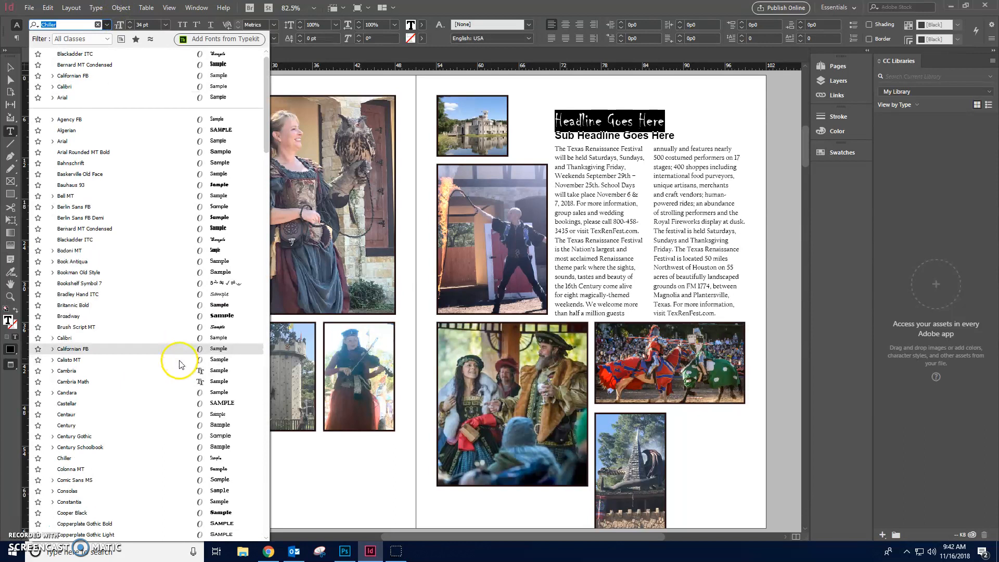
{"action": "scroll", "coordinate": [177, 407], "scroll_direction": "down", "scroll_amount": 4}
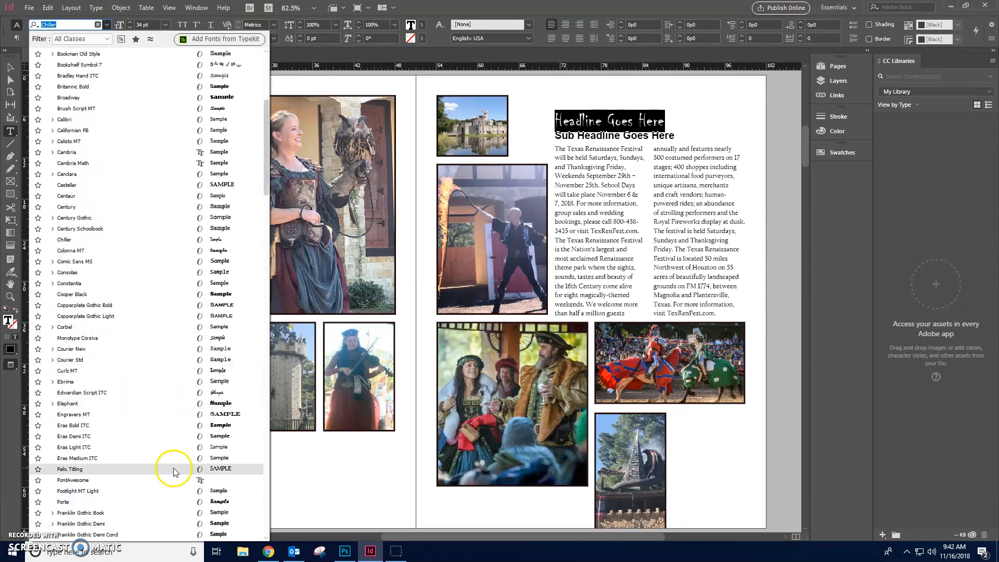
{"action": "left_click", "coordinate": [189, 360]}
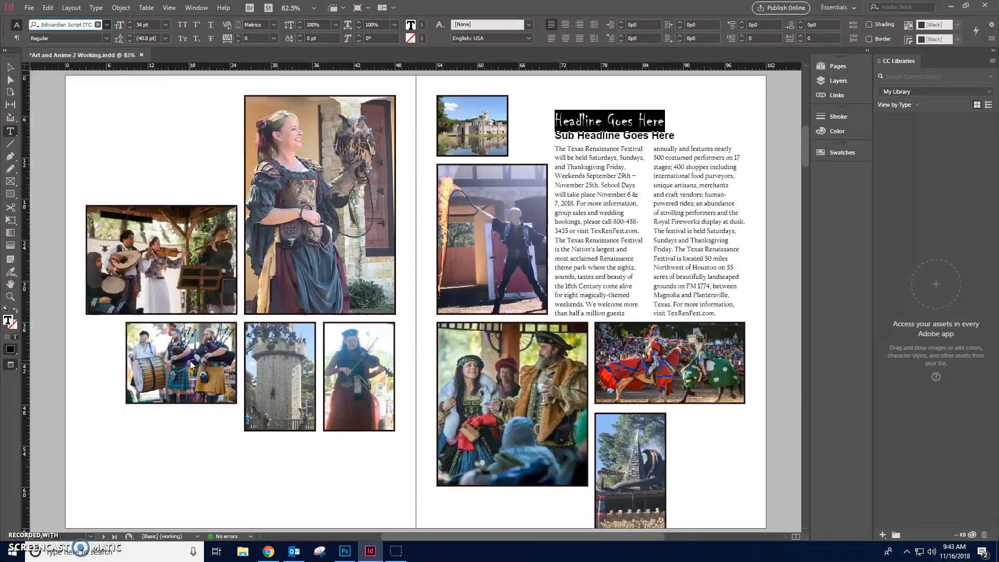
Set the headline text's font to Blackadder ITC in the Regular style and deselect the text.
{"action": "left_click", "coordinate": [108, 25]}
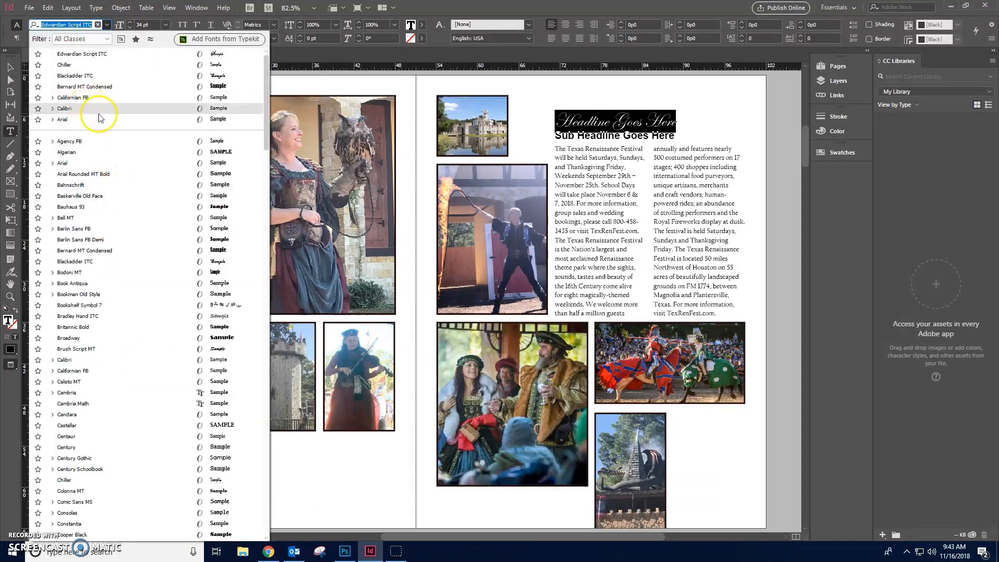
{"action": "left_click", "coordinate": [117, 75]}
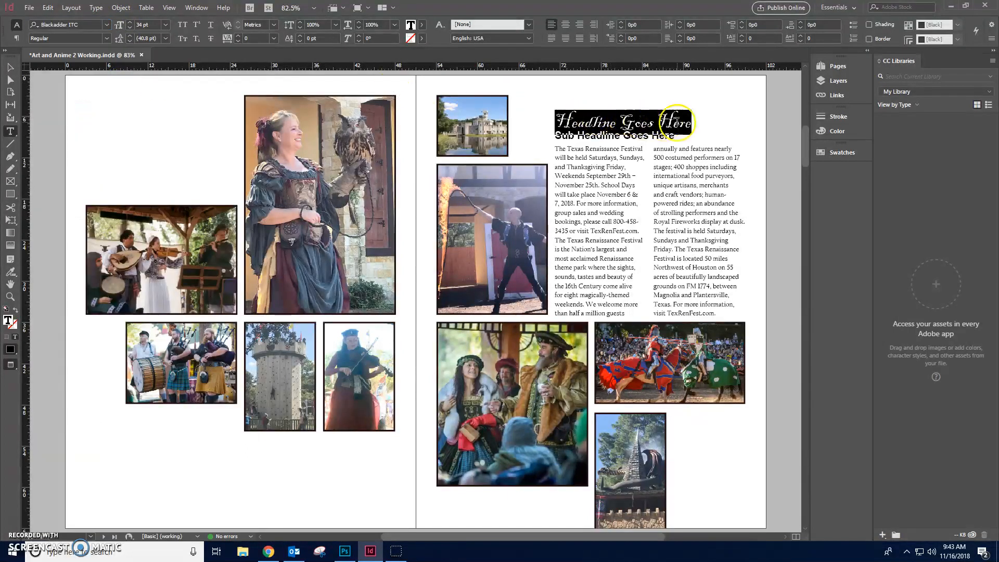
{"action": "left_click", "coordinate": [106, 39]}
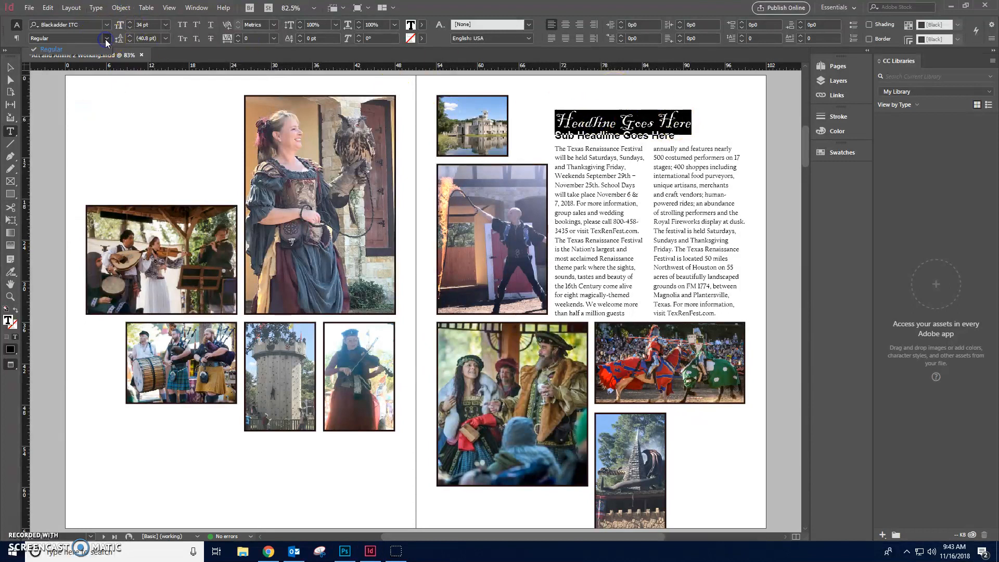
{"action": "left_click", "coordinate": [106, 40]}
{"action": "left_click", "coordinate": [106, 40]}
{"action": "left_click", "coordinate": [67, 48]}
{"action": "left_click", "coordinate": [96, 26]}
{"action": "left_click", "coordinate": [107, 25]}
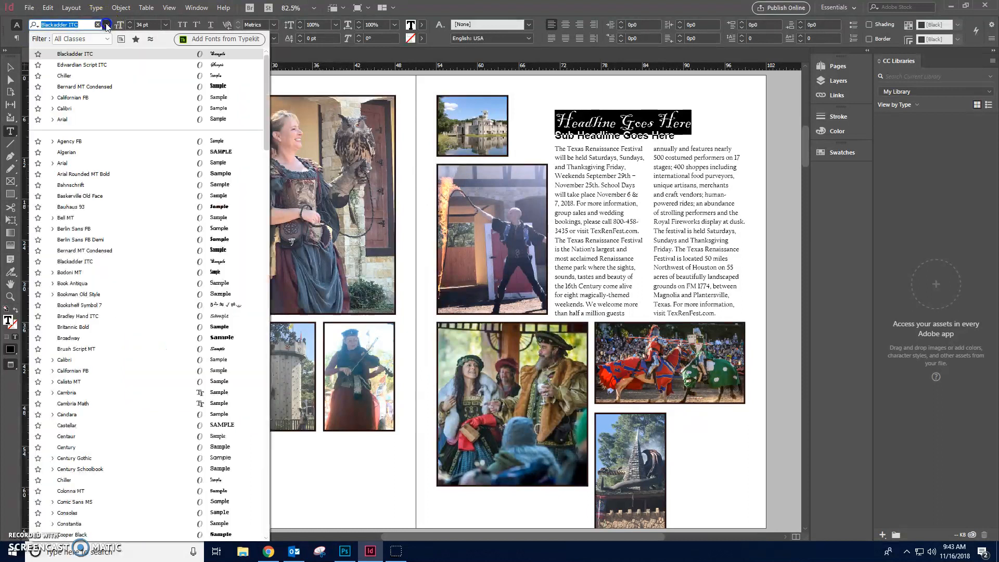
{"action": "left_click", "coordinate": [107, 25]}
{"action": "left_click", "coordinate": [118, 125]}
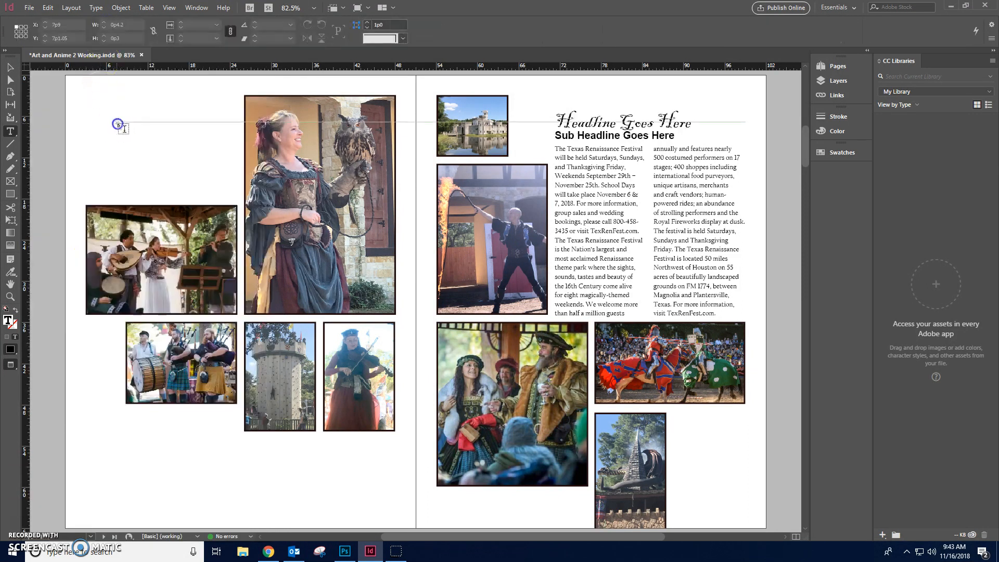
Replace the headline placeholder text with "Texas Rennaisance Faire".
{"action": "left_click", "coordinate": [671, 123]}
{"action": "left_click_drag", "start_coordinate": [697, 123], "coordinate": [539, 120]}
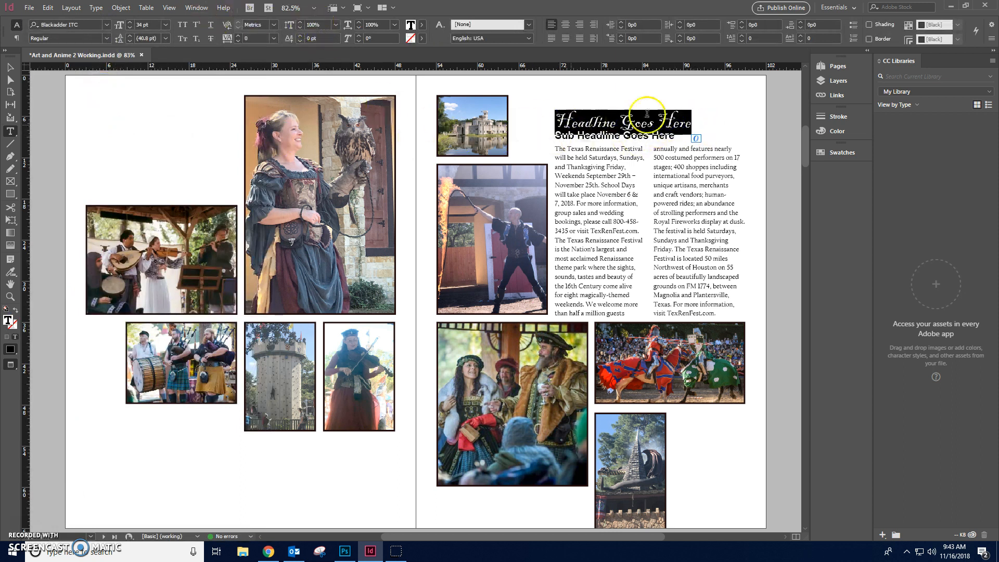
{"action": "left_click", "coordinate": [691, 124]}
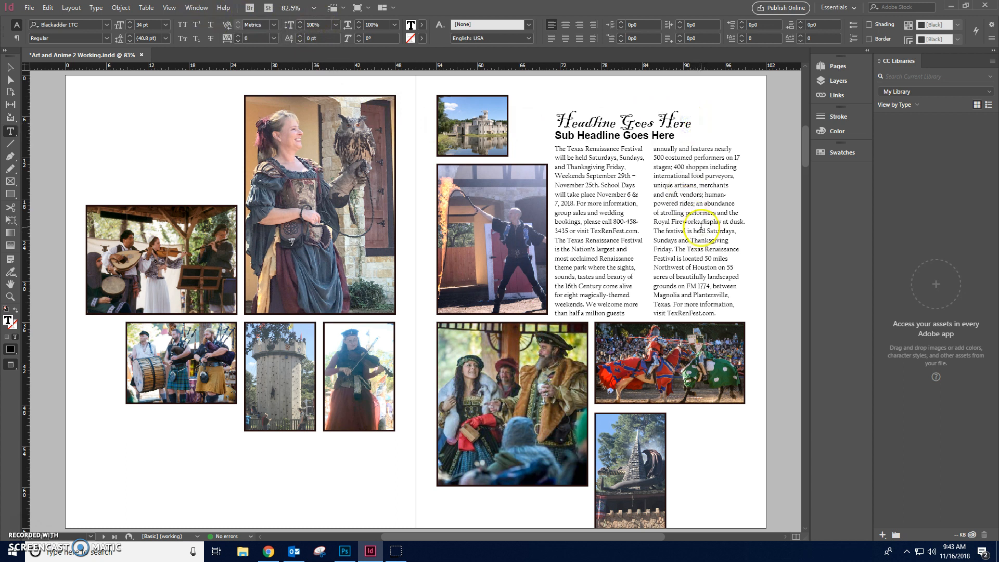
{"action": "left_click_drag", "start_coordinate": [692, 124], "coordinate": [552, 123]}
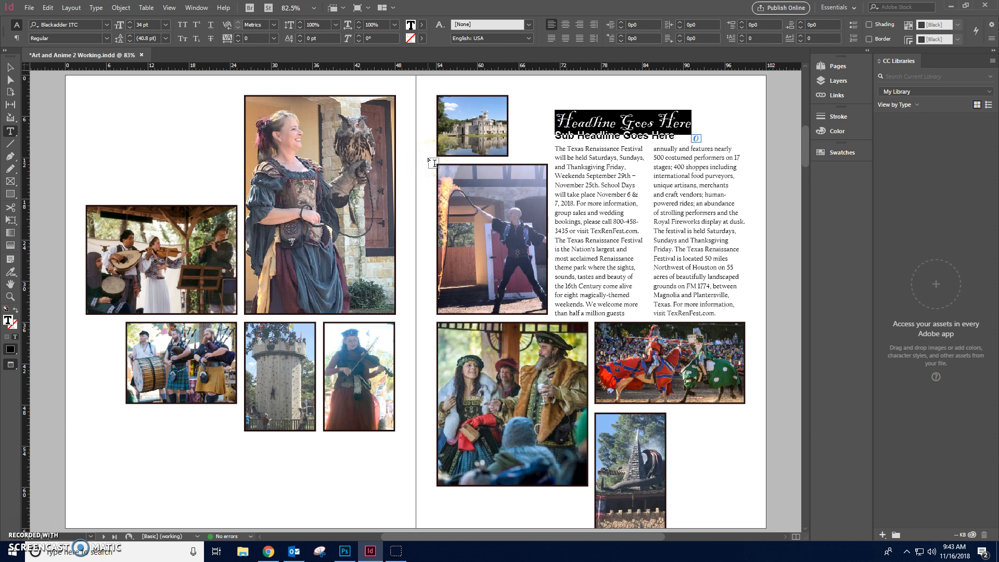
{"action": "type", "text": "Rennaisance Faire"}
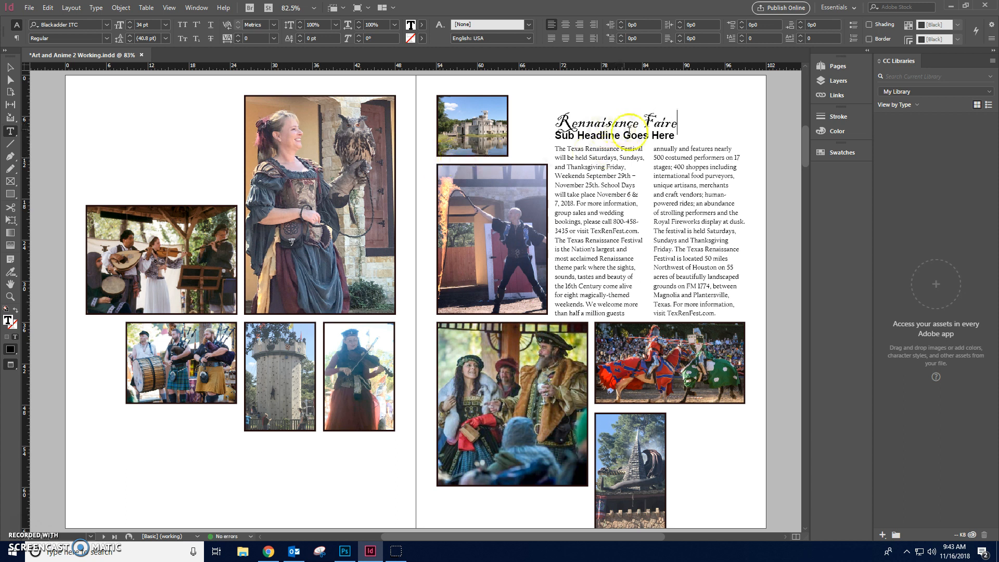
{"action": "left_click", "coordinate": [556, 124]}
{"action": "type", "text": "Texas"}
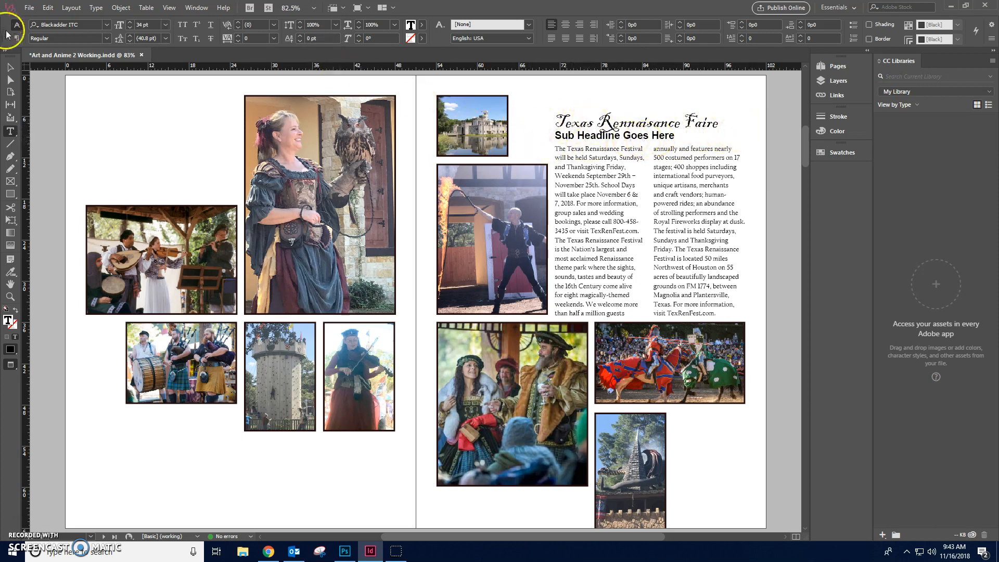
Nudge the headline frame up slightly, away from the sub headline.
{"action": "left_click", "coordinate": [10, 67]}
{"action": "left_click", "coordinate": [597, 122]}
{"action": "key", "text": "Up"}
Replace the sub headline placeholder text with "Bring out your whole family".
{"action": "left_click", "coordinate": [567, 139]}
{"action": "double_click", "coordinate": [567, 140]}
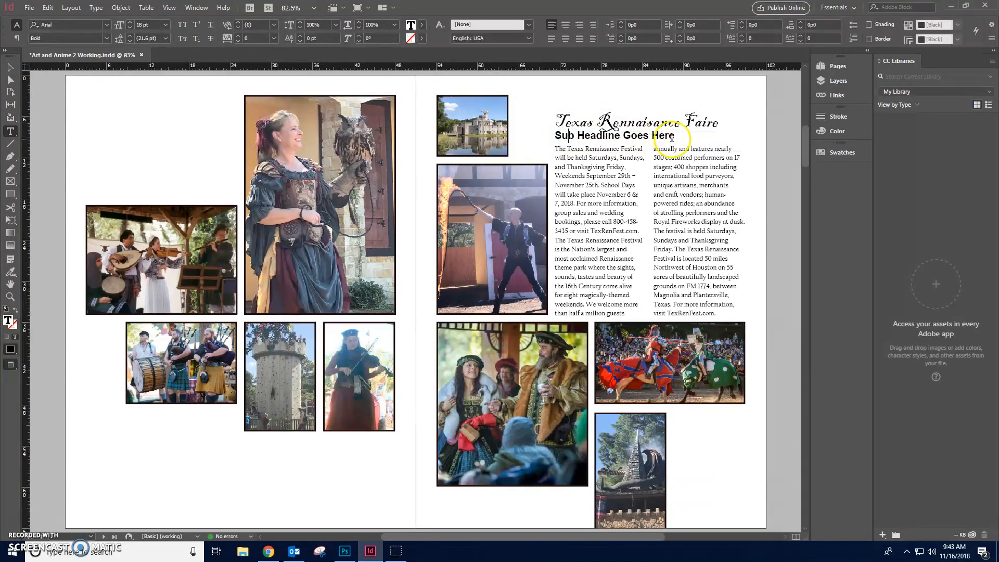
{"action": "left_click_drag", "start_coordinate": [674, 136], "coordinate": [554, 136]}
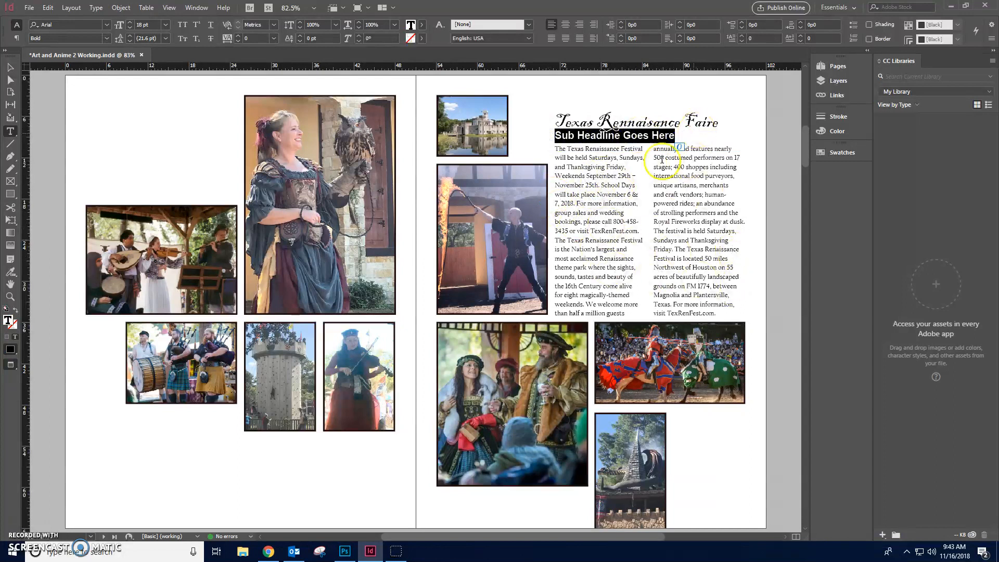
{"action": "type", "text": "Bring out your whole family"}
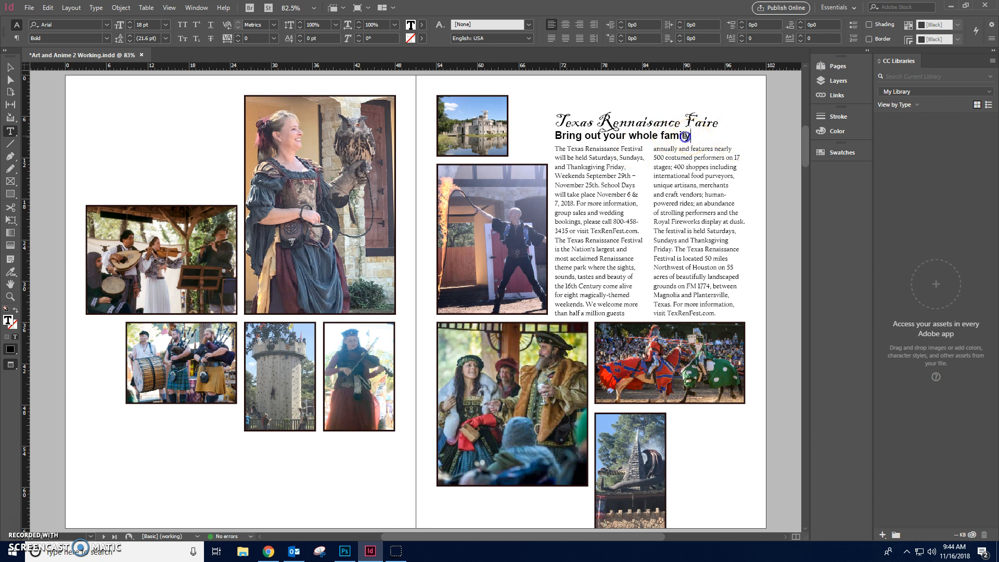
Select the whole sub headline text and try Blackadder ITC as its font.
{"action": "left_click_drag", "start_coordinate": [685, 136], "coordinate": [553, 135]}
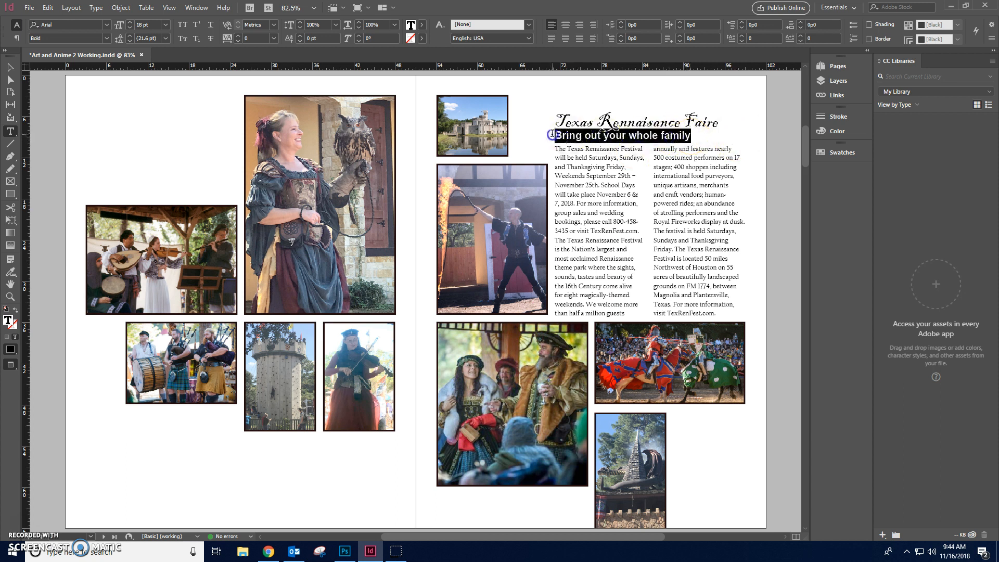
{"action": "left_click", "coordinate": [107, 26]}
{"action": "left_click", "coordinate": [99, 49]}
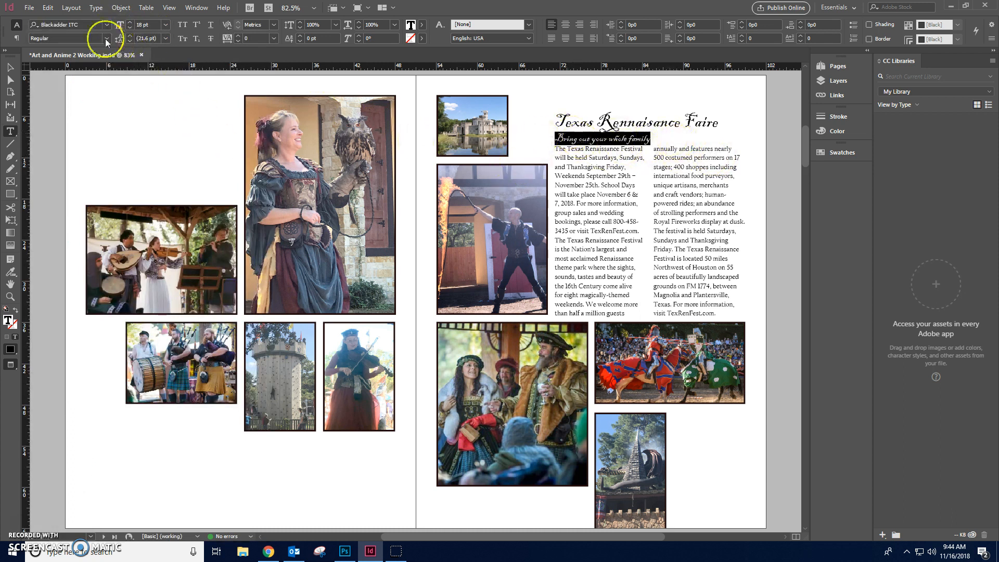
Set the font of the sub headline text to Edwardian Script ITC.
{"action": "left_click", "coordinate": [106, 25]}
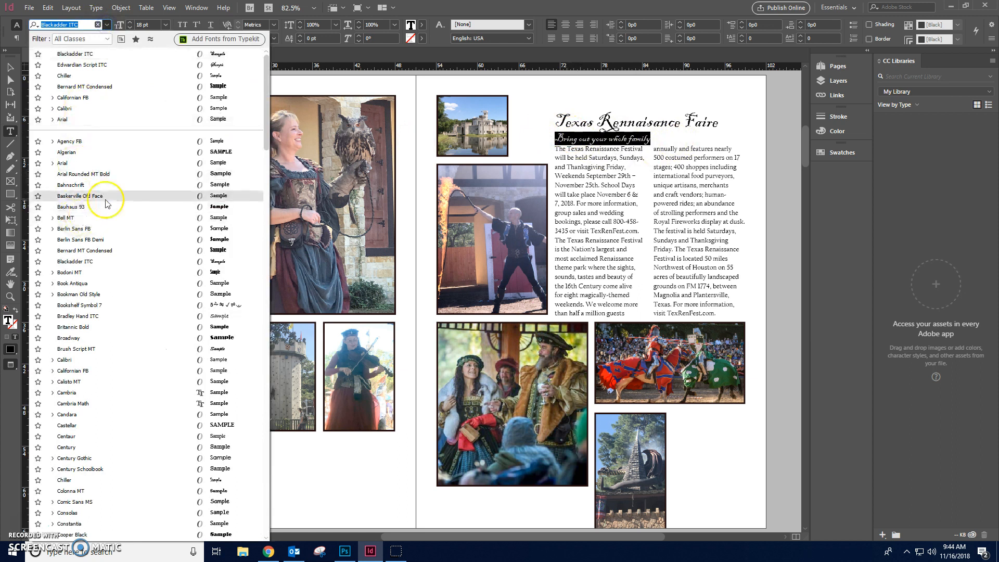
{"action": "scroll", "coordinate": [106, 203], "scroll_direction": "down", "scroll_amount": 3}
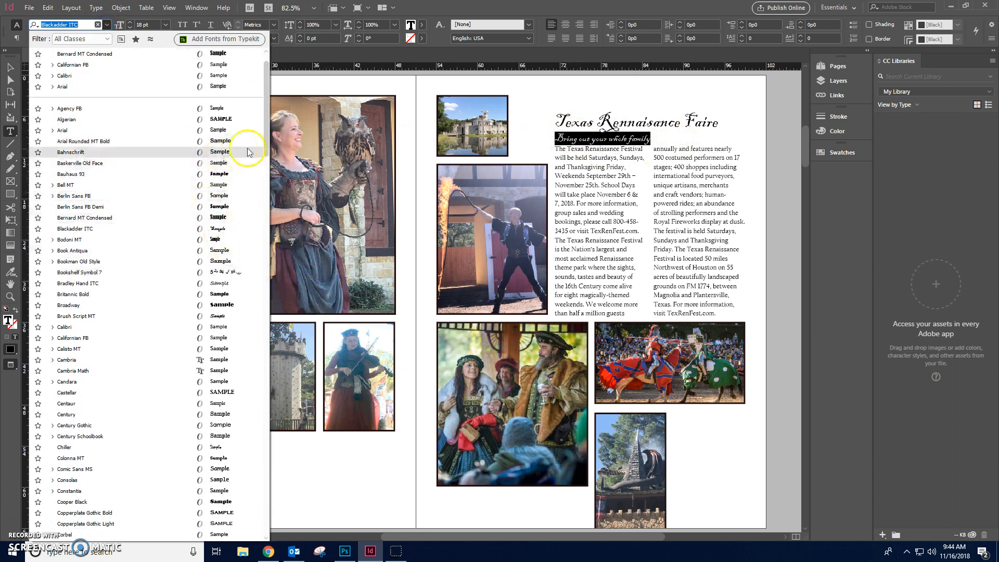
{"action": "scroll", "coordinate": [156, 265], "scroll_direction": "down", "scroll_amount": 2}
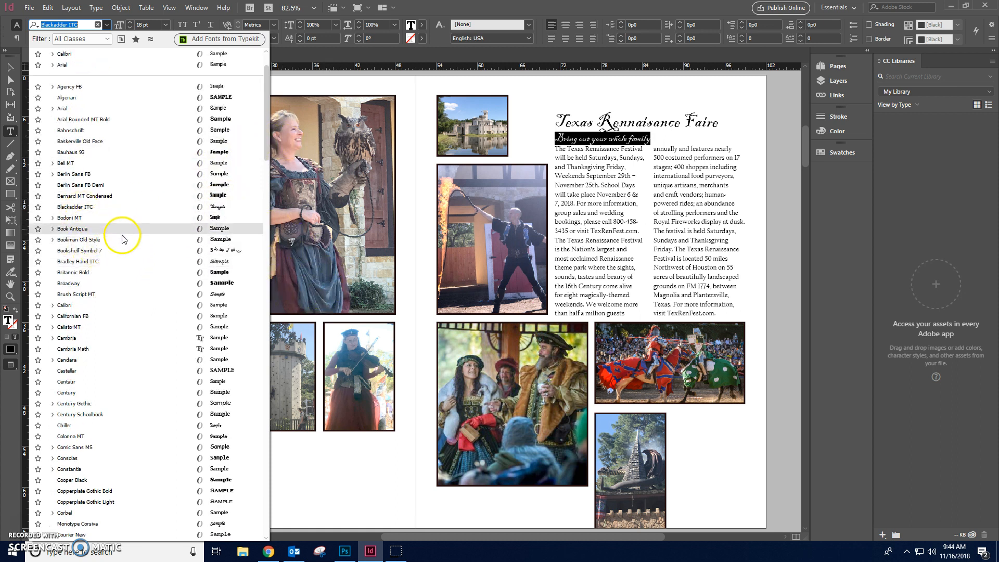
{"action": "scroll", "coordinate": [123, 270], "scroll_direction": "down", "scroll_amount": 8}
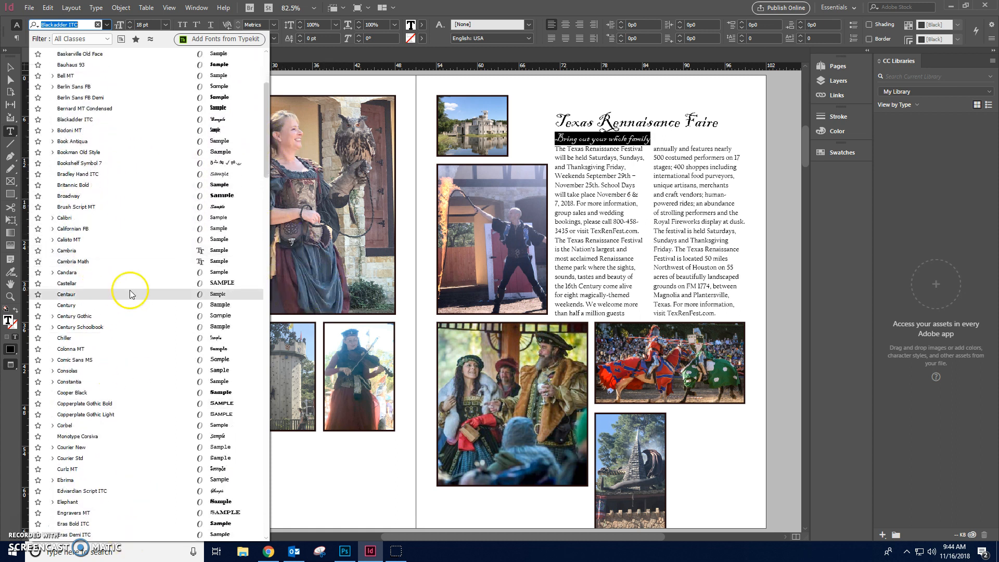
{"action": "scroll", "coordinate": [117, 287], "scroll_direction": "down", "scroll_amount": 5}
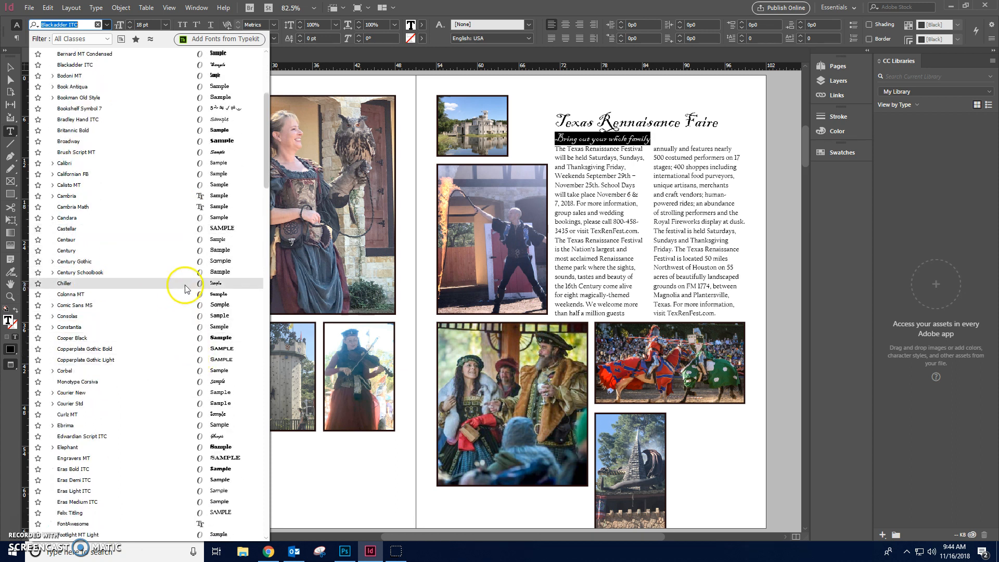
{"action": "scroll", "coordinate": [160, 392], "scroll_direction": "down", "scroll_amount": 7}
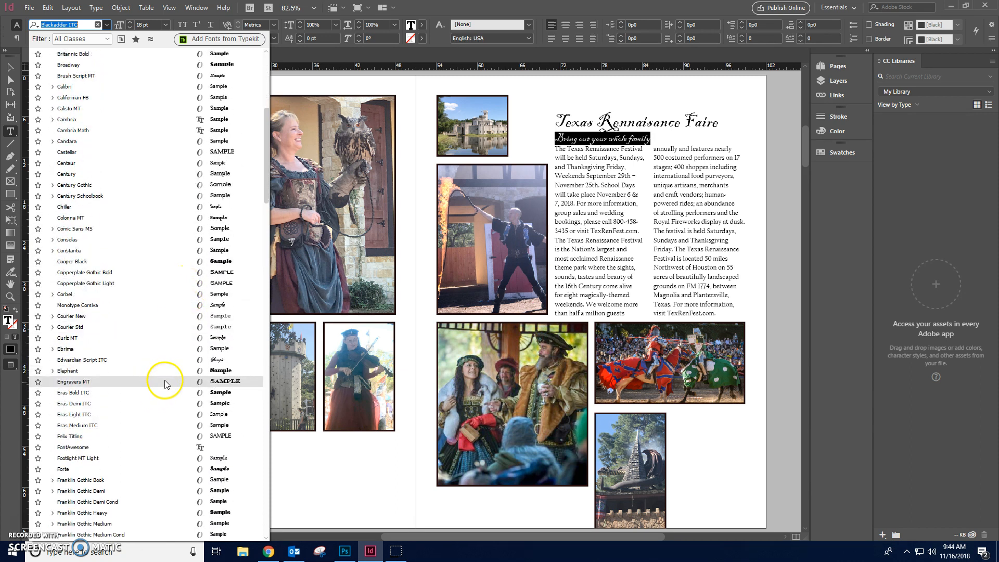
{"action": "left_click", "coordinate": [177, 360]}
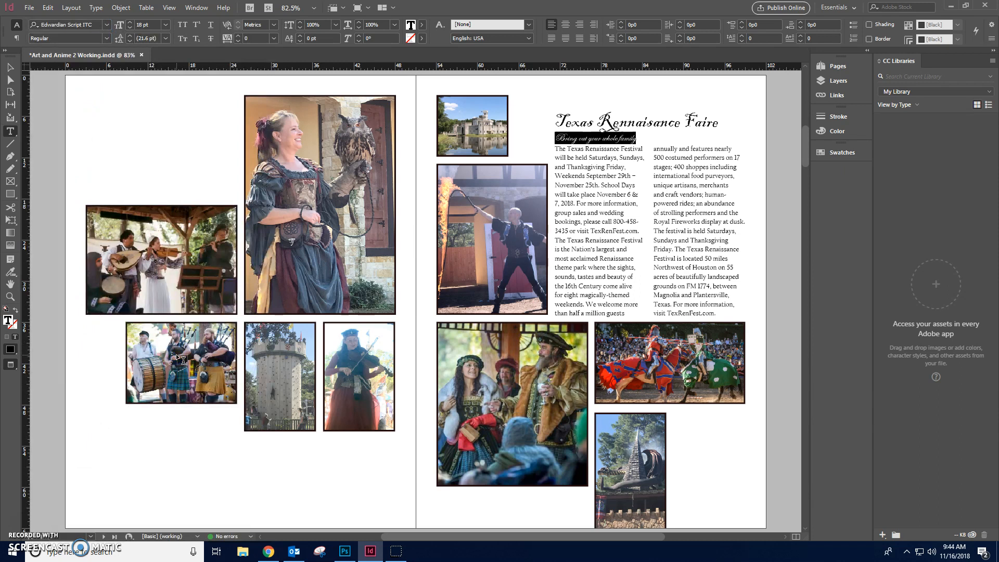
Try Harlow Solid Italic as the font of the selected sub headline text.
{"action": "left_click", "coordinate": [107, 25]}
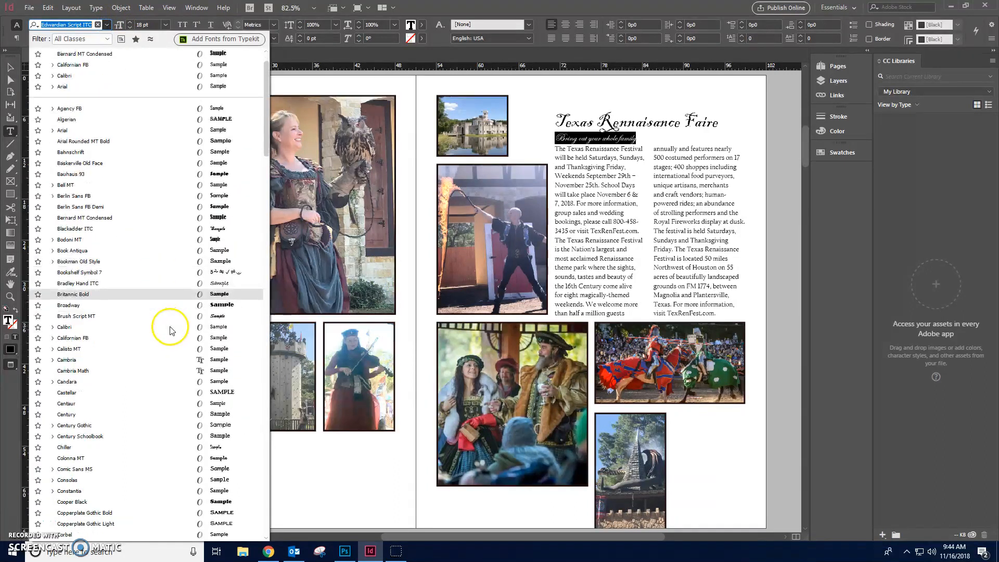
{"action": "scroll", "coordinate": [167, 333], "scroll_direction": "down", "scroll_amount": 10}
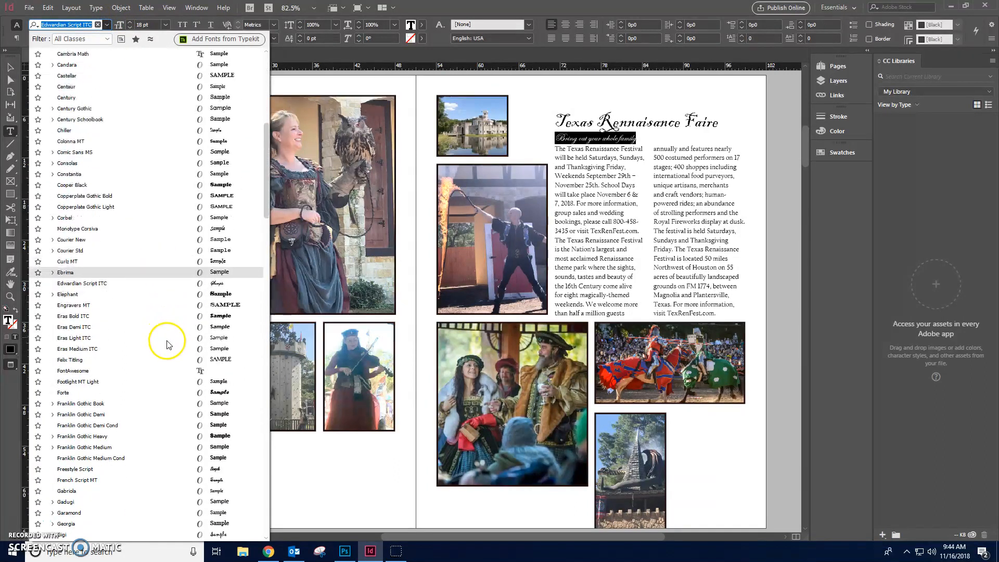
{"action": "scroll", "coordinate": [167, 345], "scroll_direction": "down", "scroll_amount": 6}
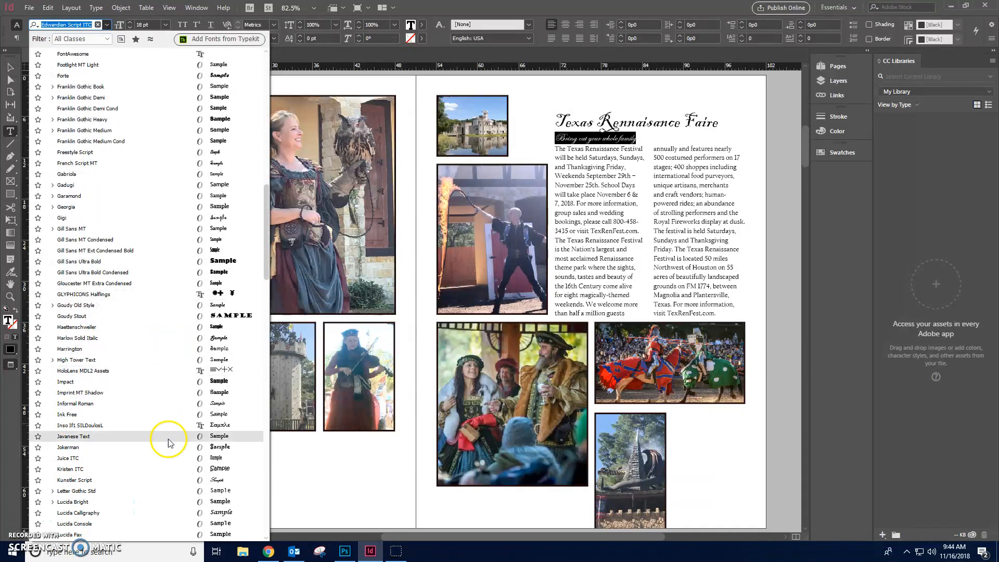
{"action": "scroll", "coordinate": [166, 454], "scroll_direction": "down", "scroll_amount": 1}
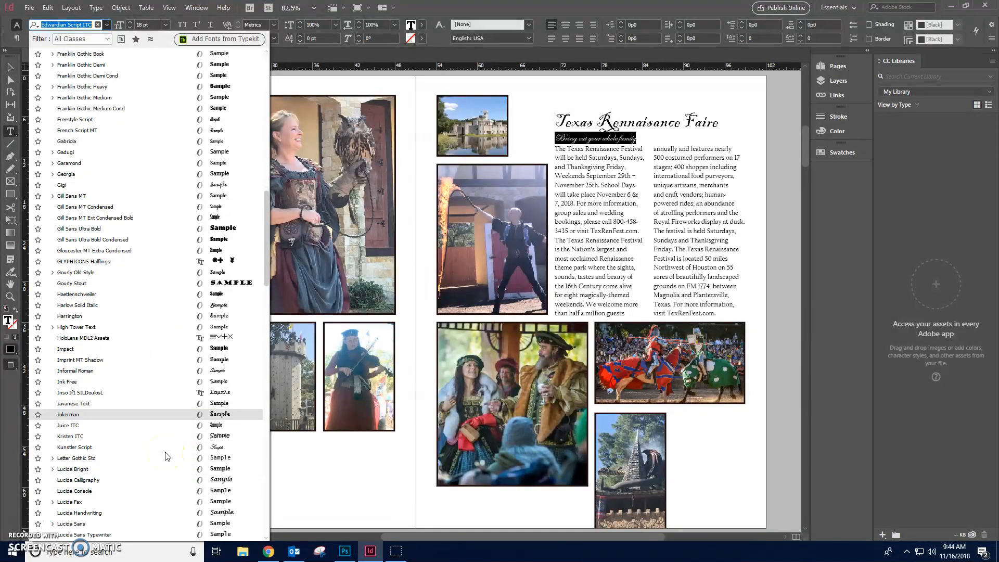
{"action": "scroll", "coordinate": [156, 451], "scroll_direction": "down", "scroll_amount": 1}
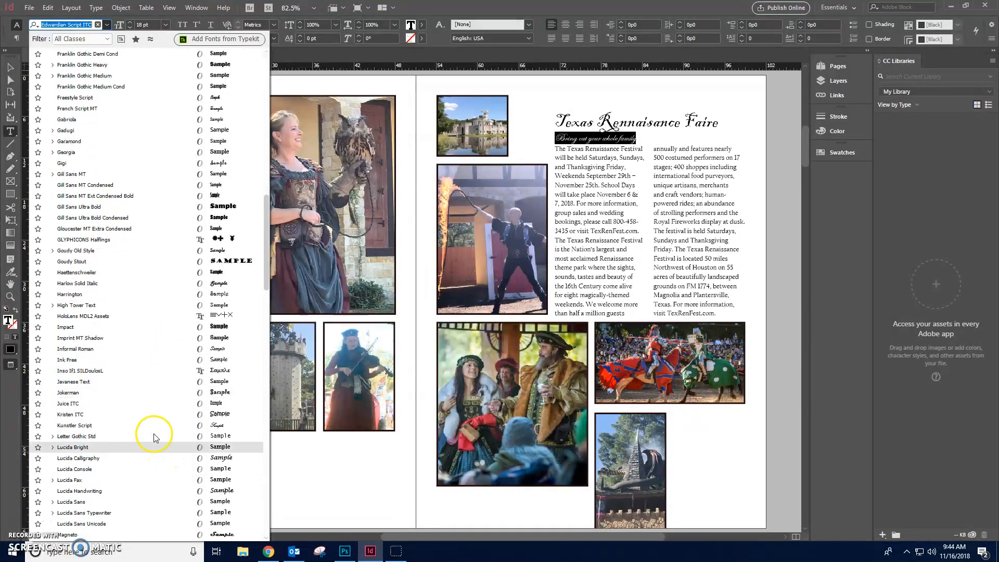
{"action": "left_click", "coordinate": [216, 284]}
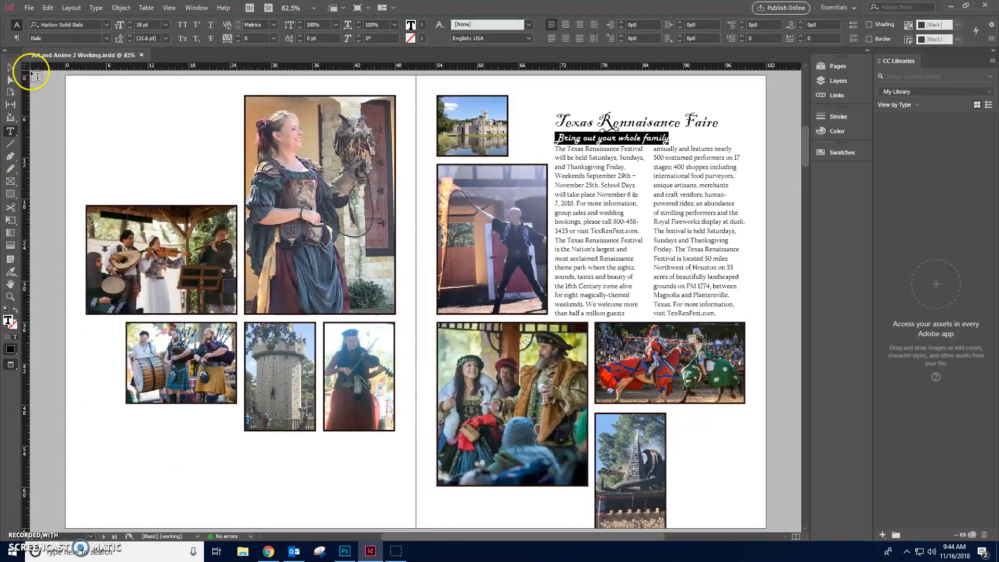
Try Vladimir Script as the font of the selected sub headline text.
{"action": "left_click", "coordinate": [104, 25]}
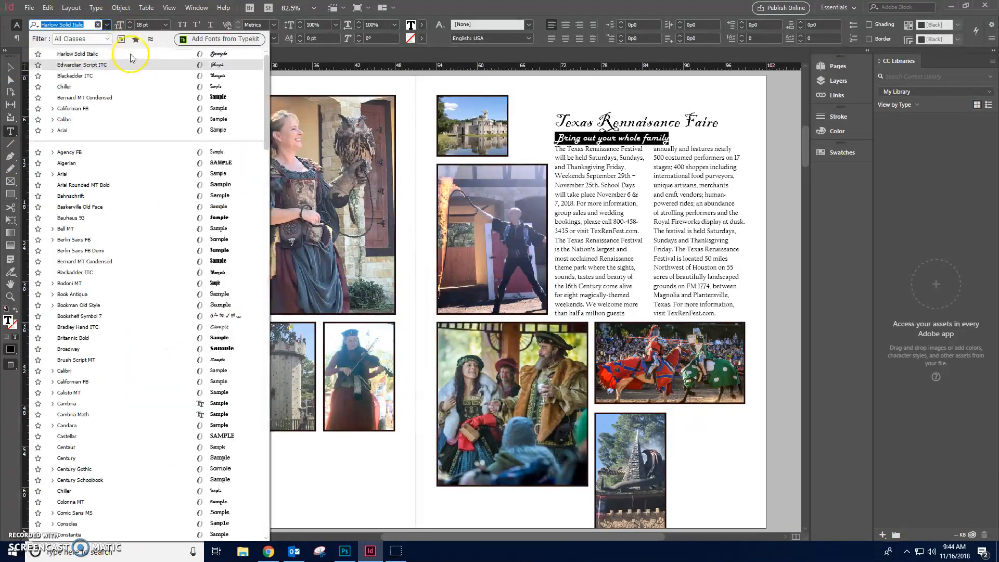
{"action": "left_click_drag", "start_coordinate": [266, 131], "coordinate": [260, 456]}
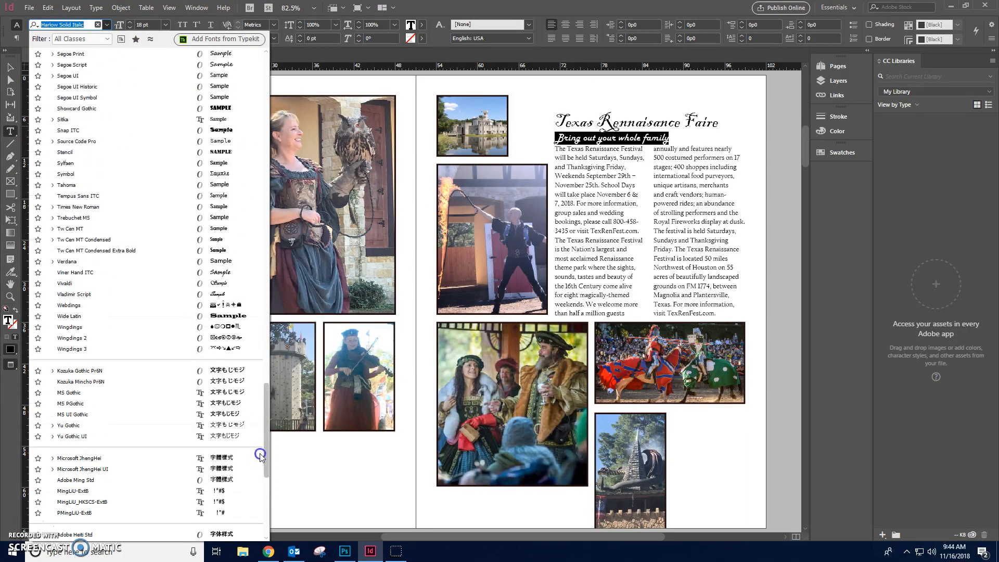
{"action": "left_click", "coordinate": [125, 294]}
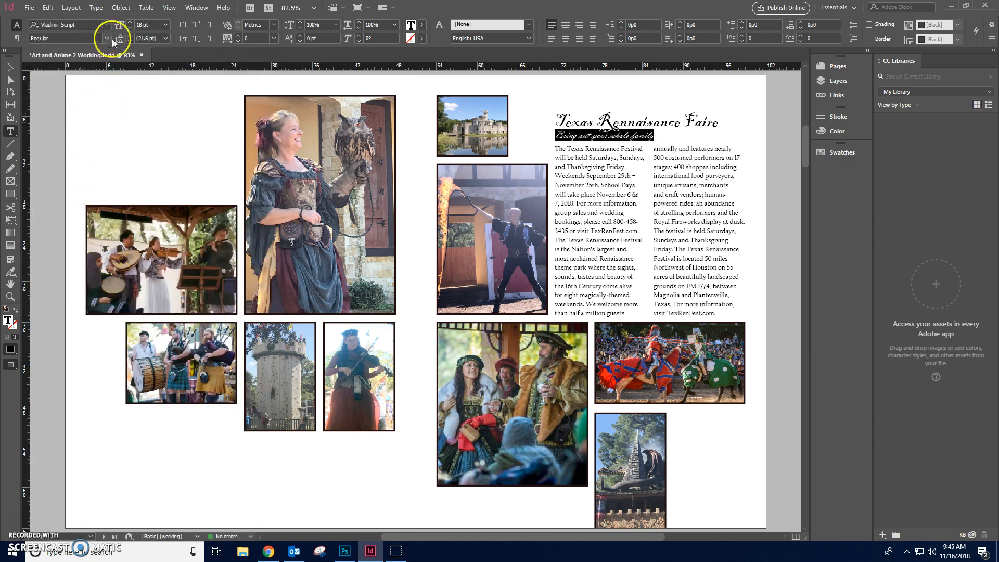
Try Segoe Script as the font of the selected sub headline text.
{"action": "left_click", "coordinate": [106, 24]}
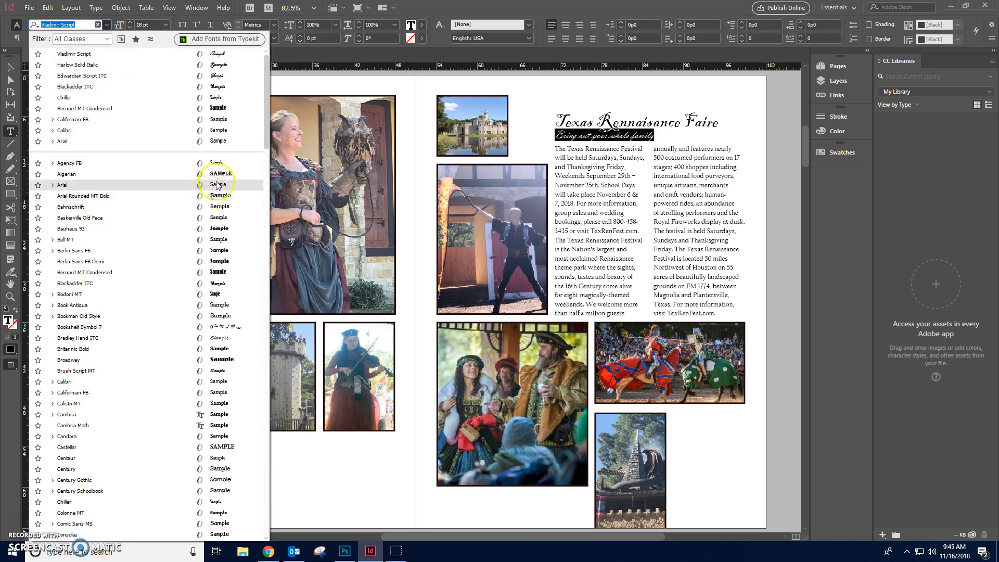
{"action": "left_click_drag", "start_coordinate": [263, 123], "coordinate": [255, 469]}
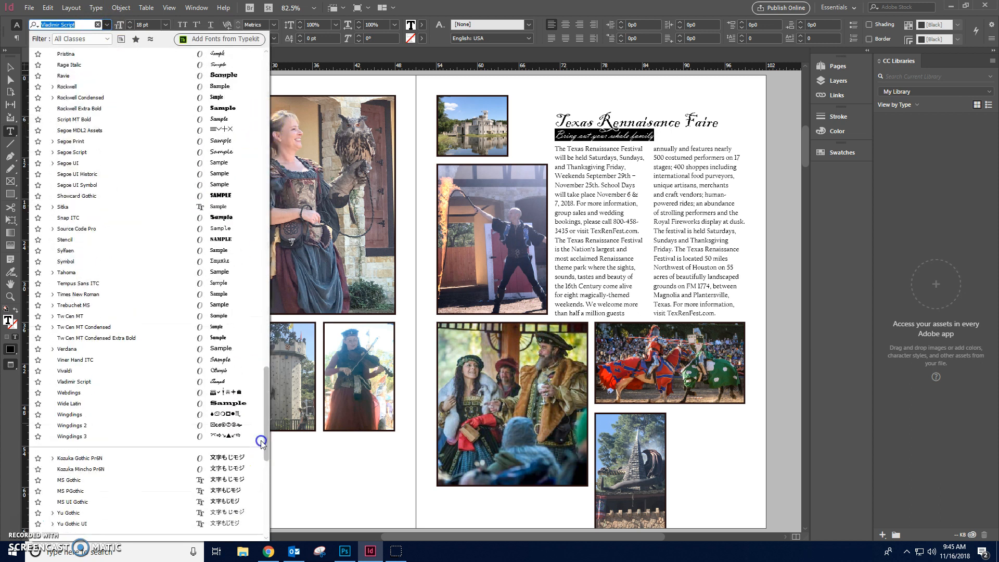
{"action": "scroll", "coordinate": [260, 440], "scroll_direction": "up", "scroll_amount": 4}
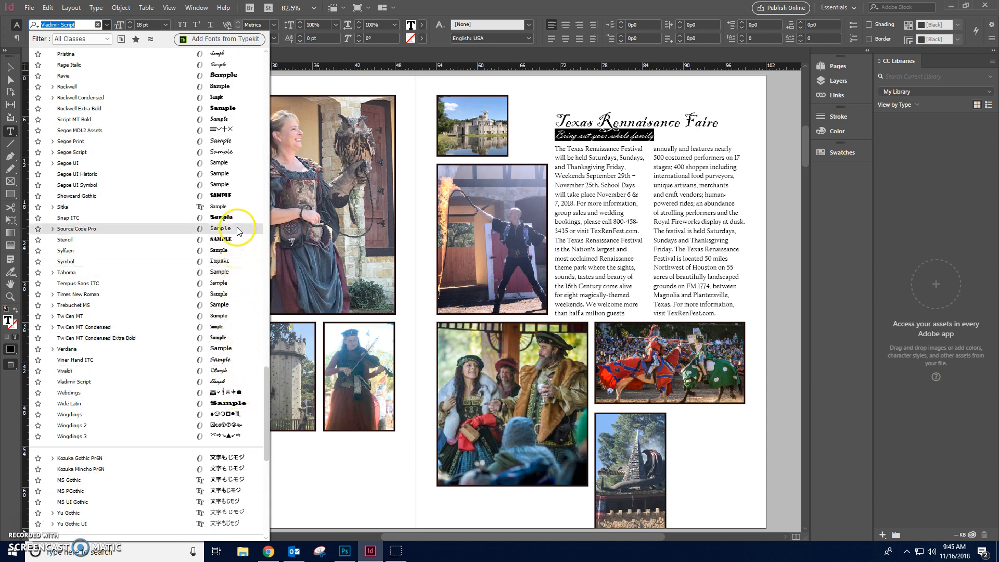
{"action": "scroll", "coordinate": [235, 235], "scroll_direction": "up", "scroll_amount": 2}
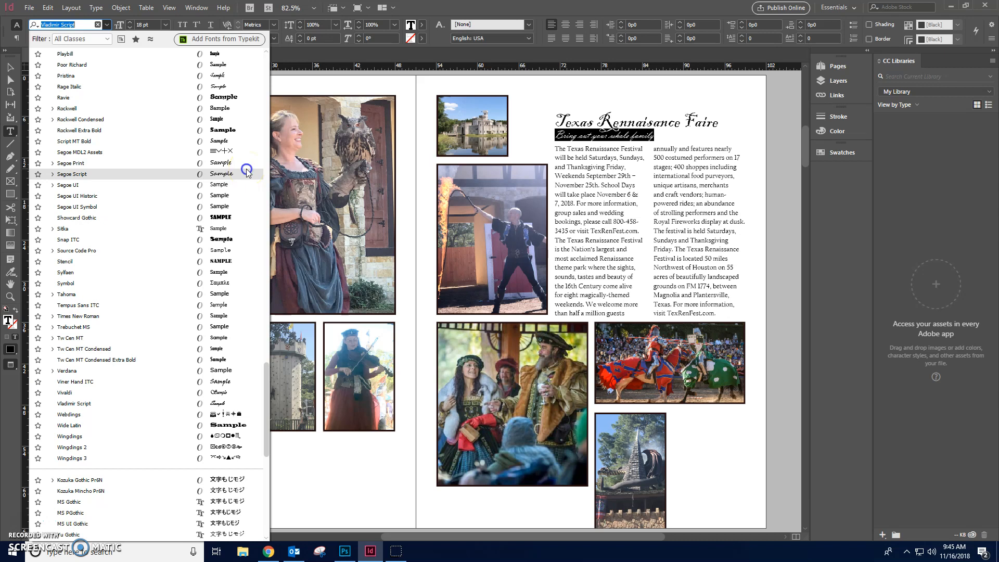
{"action": "left_click", "coordinate": [245, 168]}
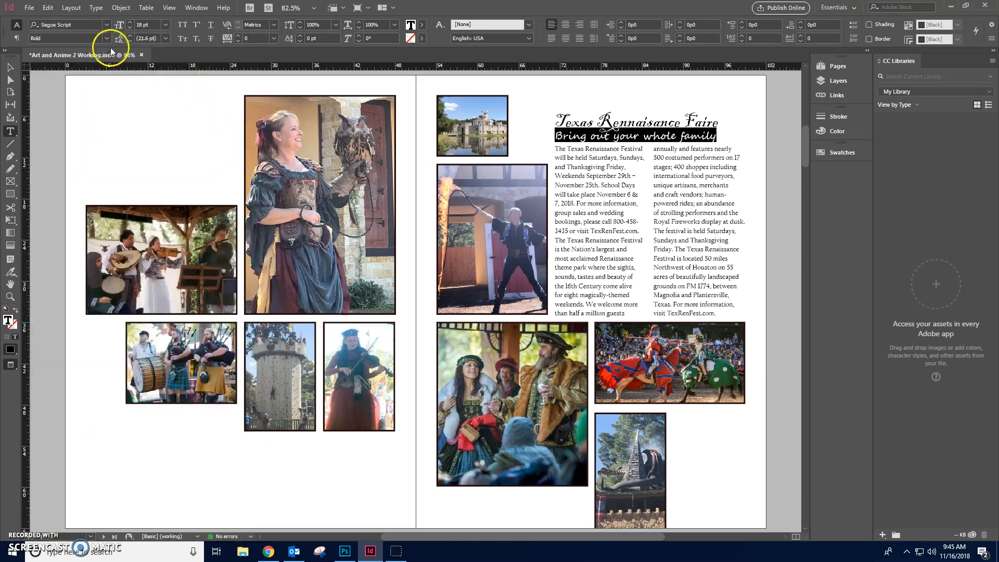
Set the font of the sub headline text to Rage Italic and deselect the text.
{"action": "left_click", "coordinate": [107, 25]}
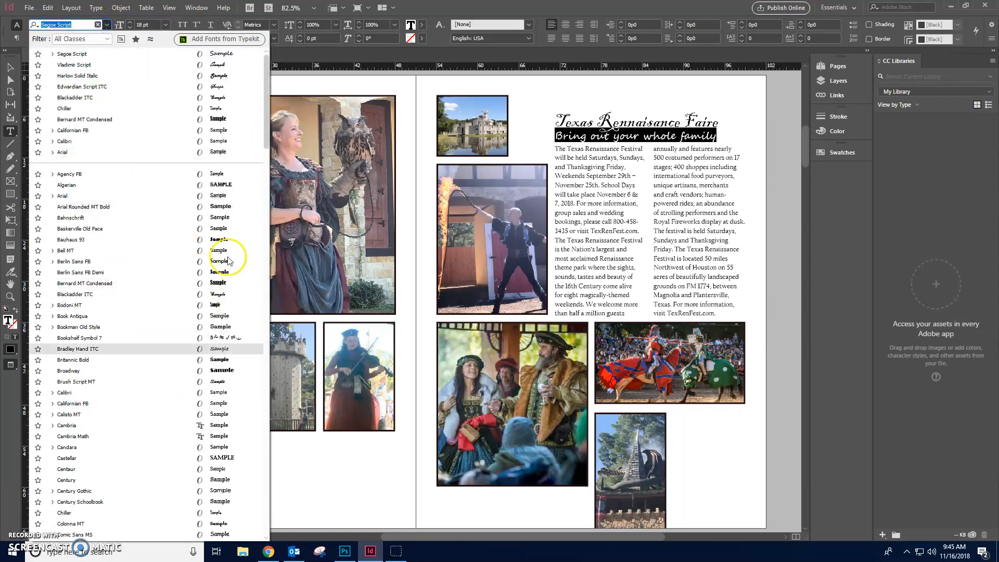
{"action": "left_click_drag", "start_coordinate": [265, 124], "coordinate": [273, 429]}
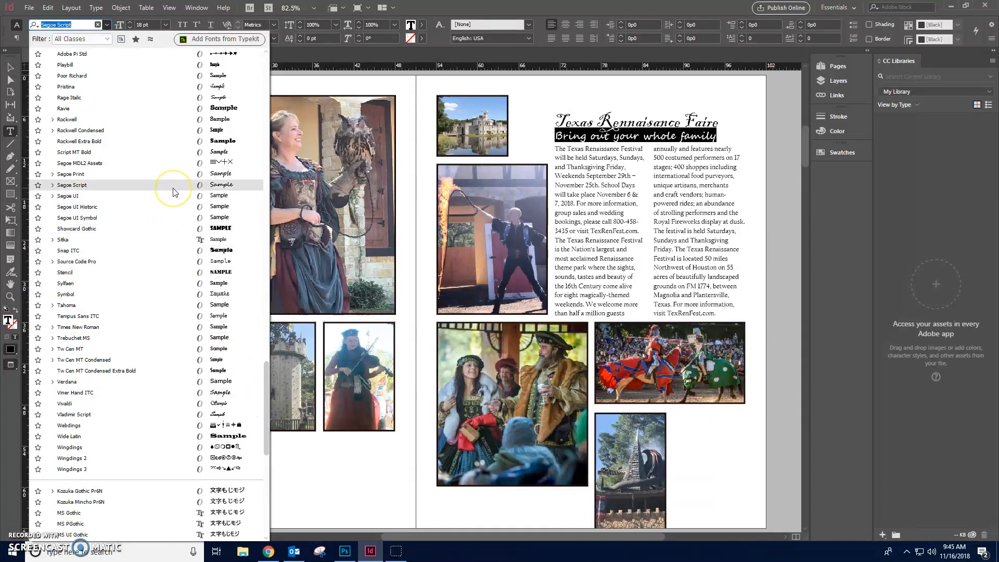
{"action": "scroll", "coordinate": [156, 237], "scroll_direction": "up", "scroll_amount": 3}
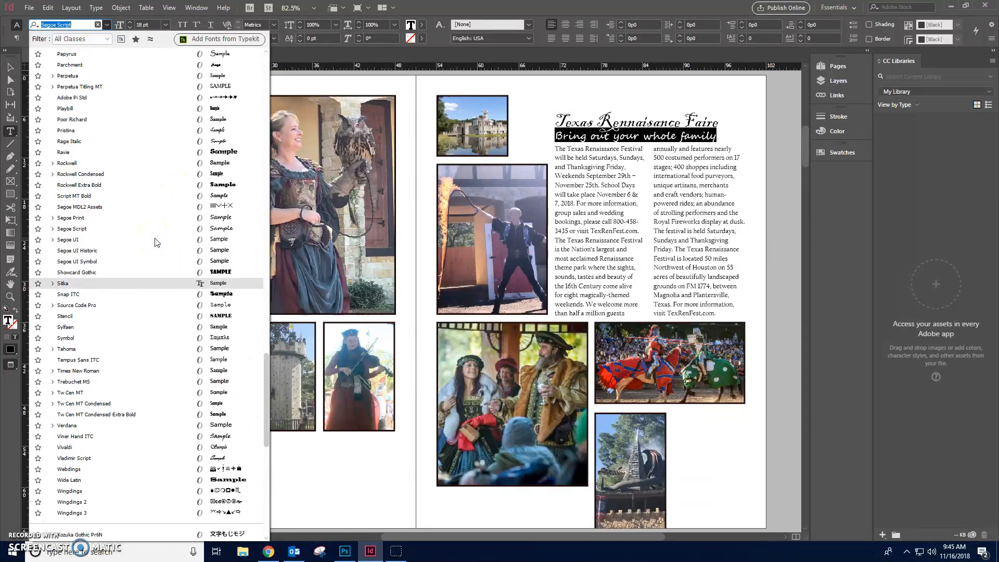
{"action": "left_click", "coordinate": [187, 177]}
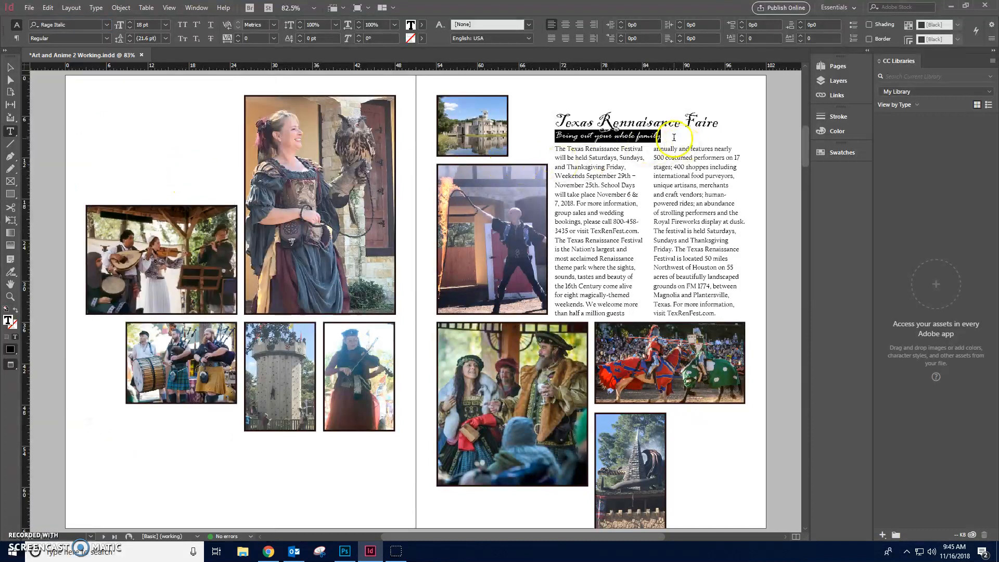
{"action": "left_click", "coordinate": [714, 193]}
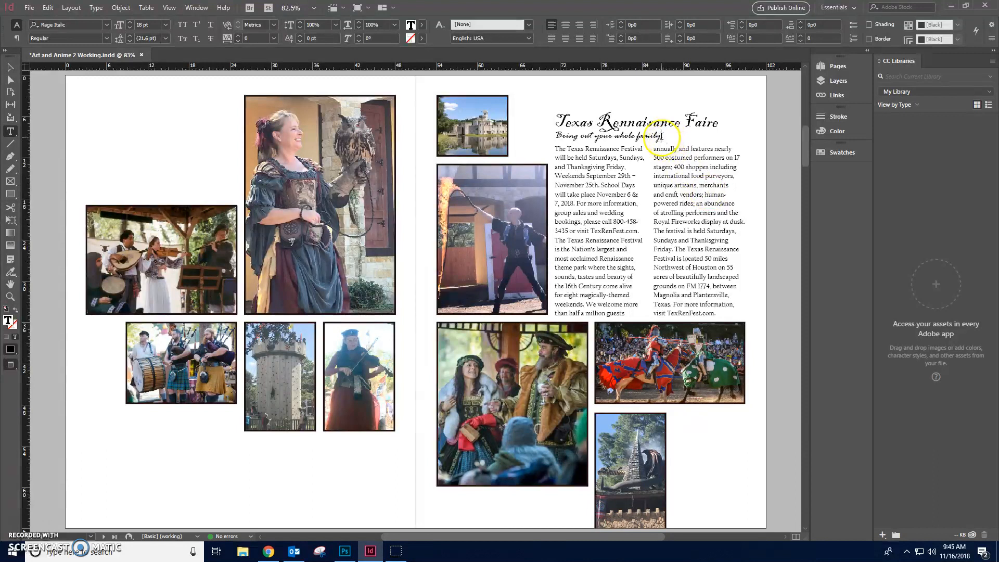
Add "for fun" to the end of the sub headline so it reads "Bring out your whole family for fun".
{"action": "left_click_drag", "start_coordinate": [659, 136], "coordinate": [538, 132]}
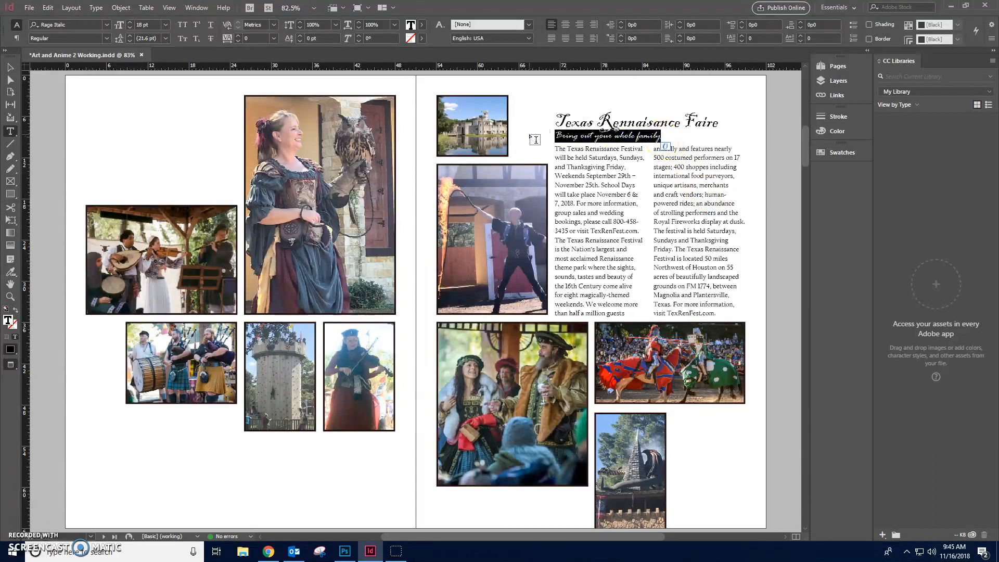
{"action": "left_click", "coordinate": [660, 137]}
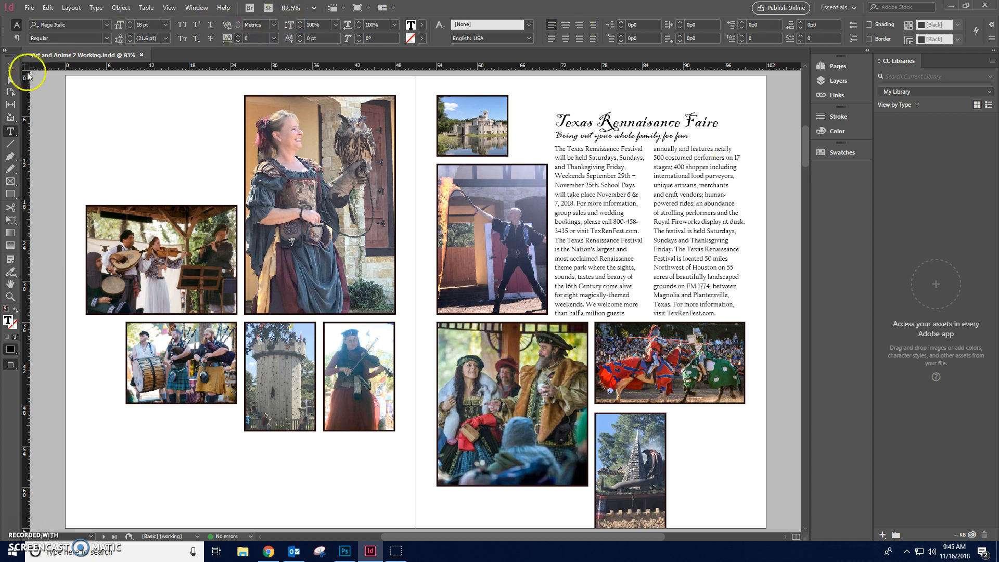
{"action": "left_click", "coordinate": [10, 67]}
{"action": "left_click", "coordinate": [749, 105]}
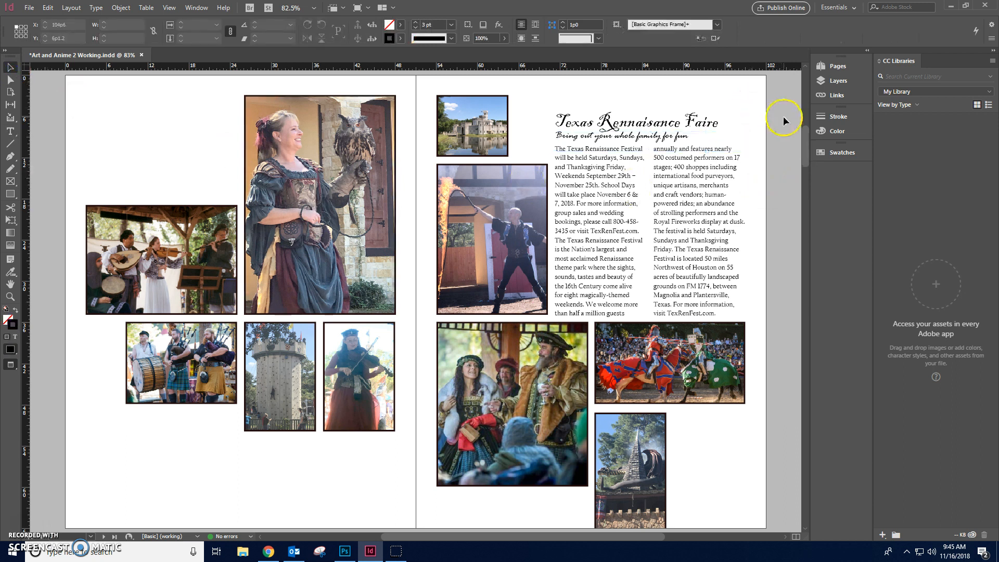
Nudge the headline frame up two increments, away from the sub headline, and deselect it.
{"action": "left_click", "coordinate": [695, 124]}
{"action": "key", "text": "Up"}
{"action": "key", "text": "Up"}
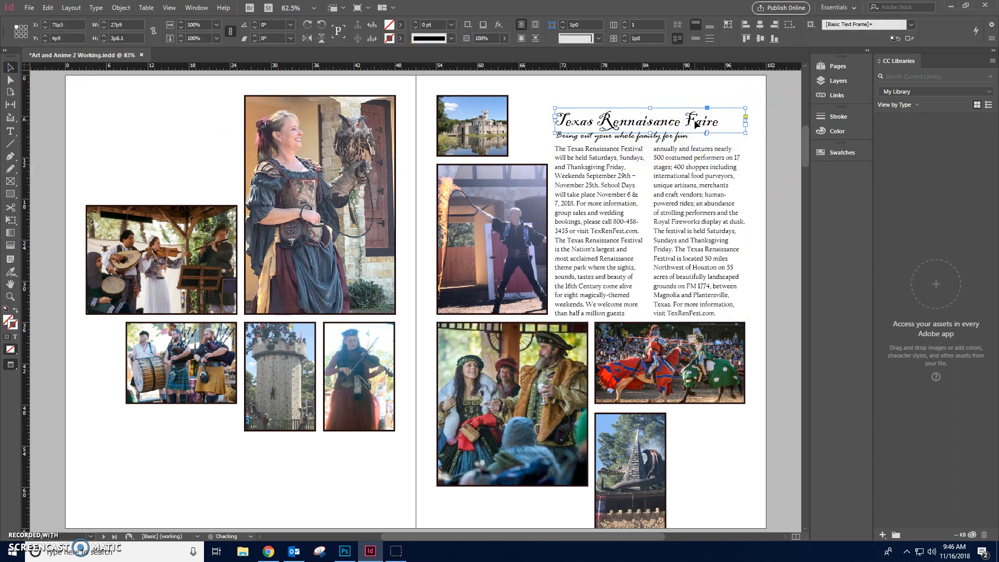
{"action": "left_click", "coordinate": [772, 109]}
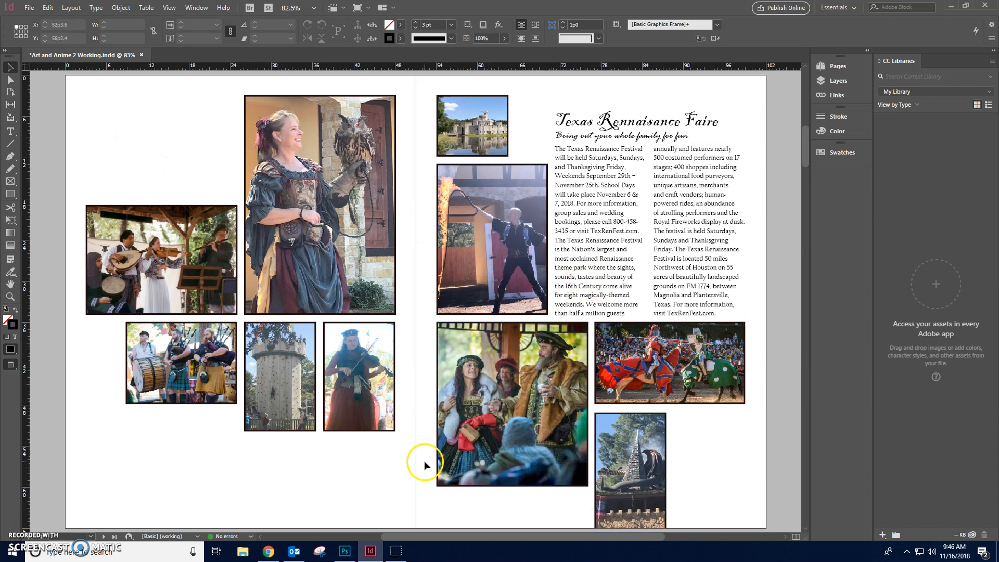
{"action": "left_click", "coordinate": [29, 8]}
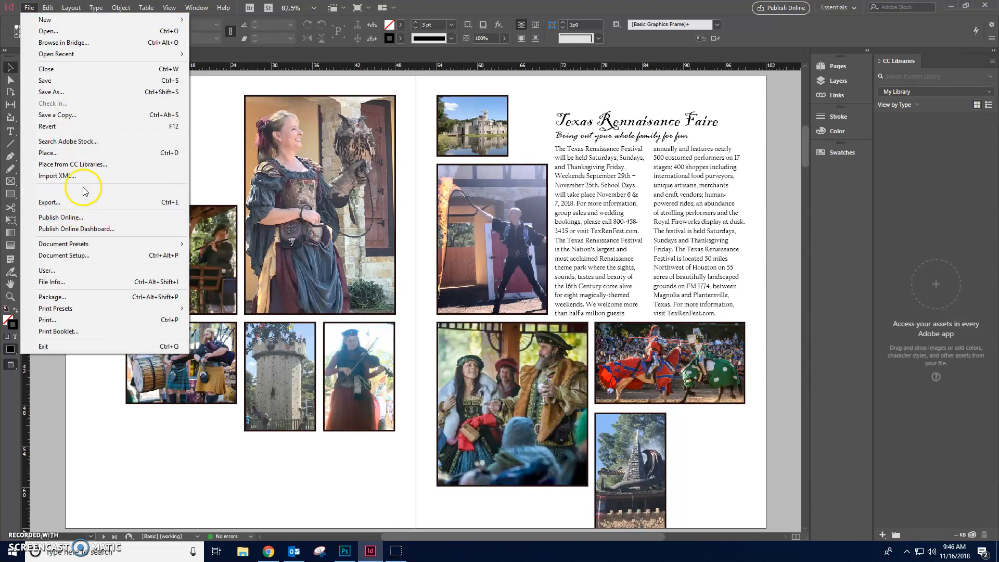
{"action": "left_click", "coordinate": [78, 153]}
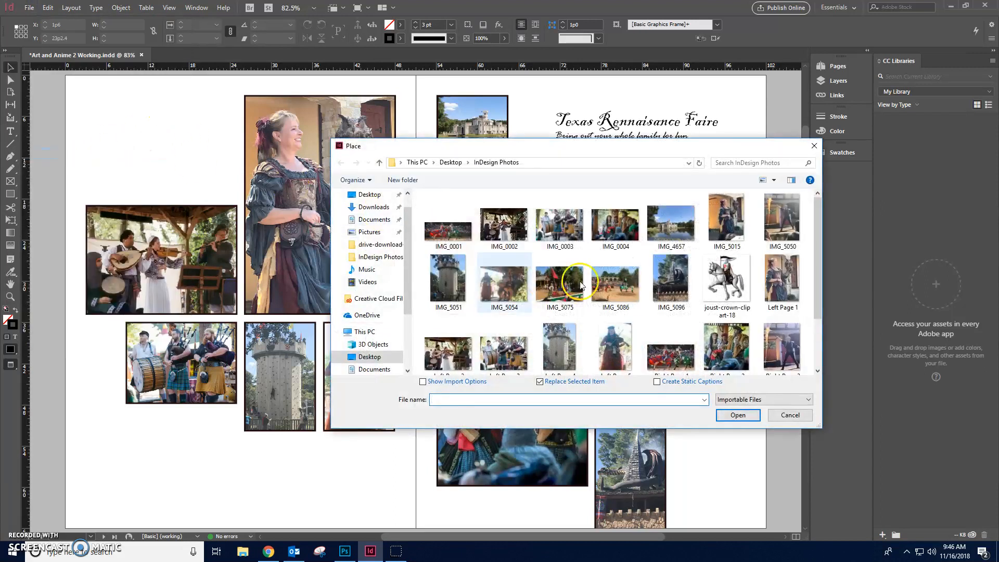
{"action": "left_click_drag", "start_coordinate": [820, 286], "coordinate": [820, 370]}
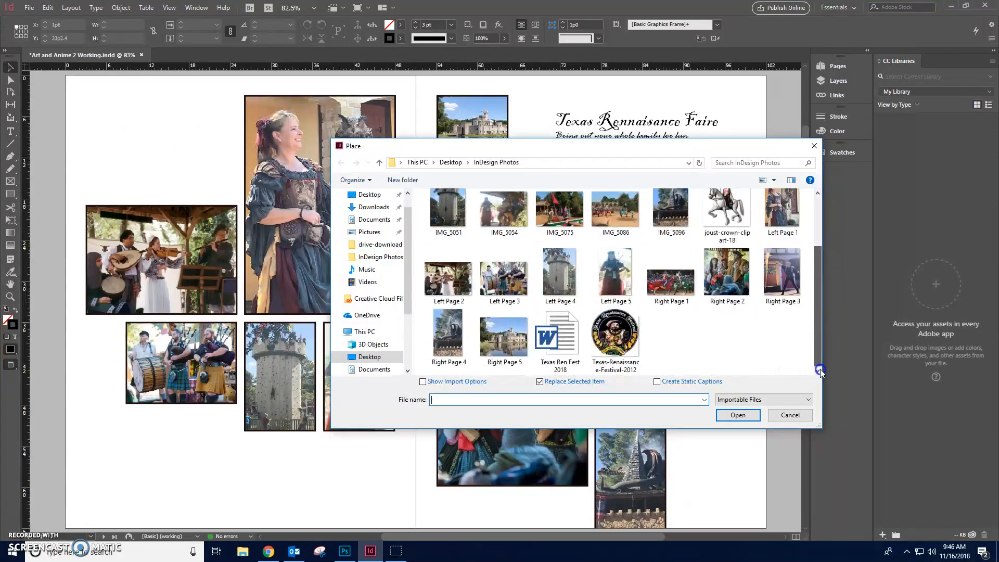
{"action": "left_click", "coordinate": [788, 415]}
Place the Caption Ipsum text file in a frame about 19p10 wide and 13p11 high, above the lute and violin musicians photo.
{"action": "left_click", "coordinate": [28, 7]}
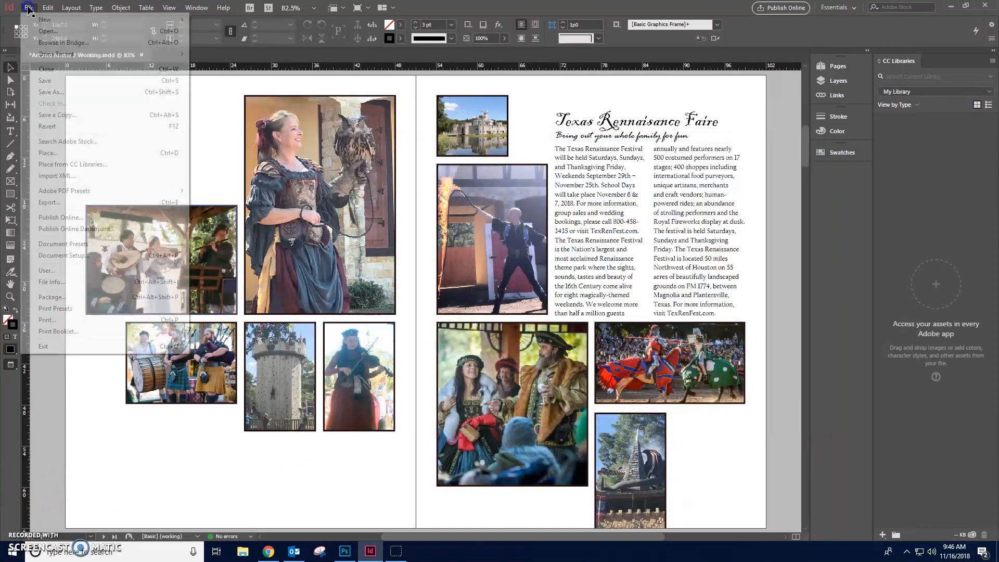
{"action": "left_click", "coordinate": [48, 154]}
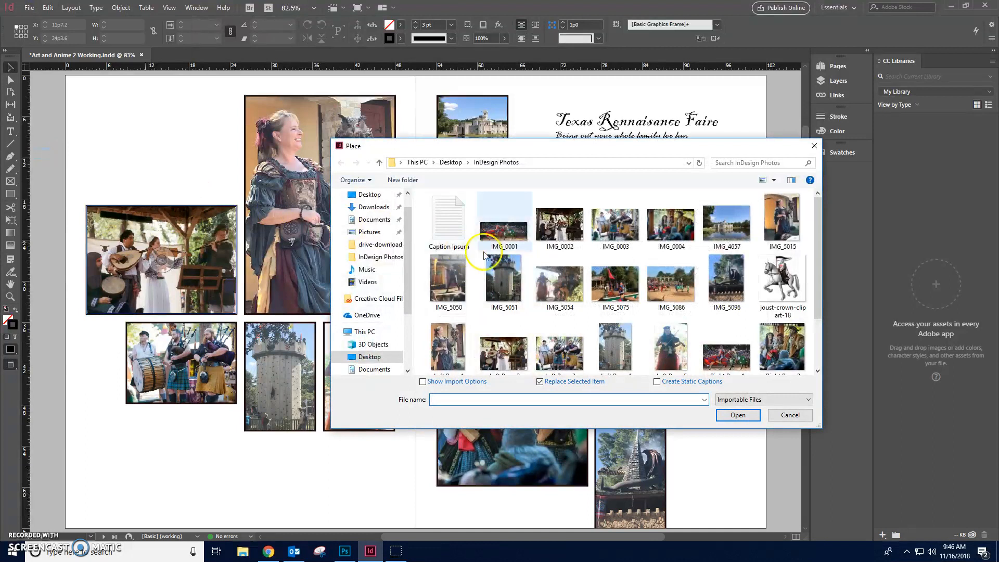
{"action": "left_click", "coordinate": [452, 232]}
{"action": "left_click", "coordinate": [744, 415]}
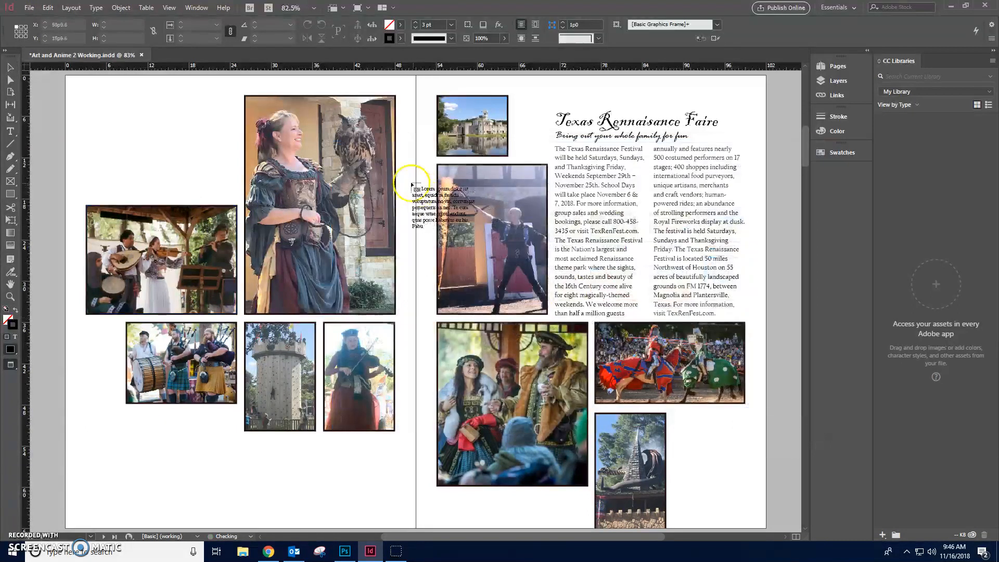
{"action": "left_click", "coordinate": [108, 102]}
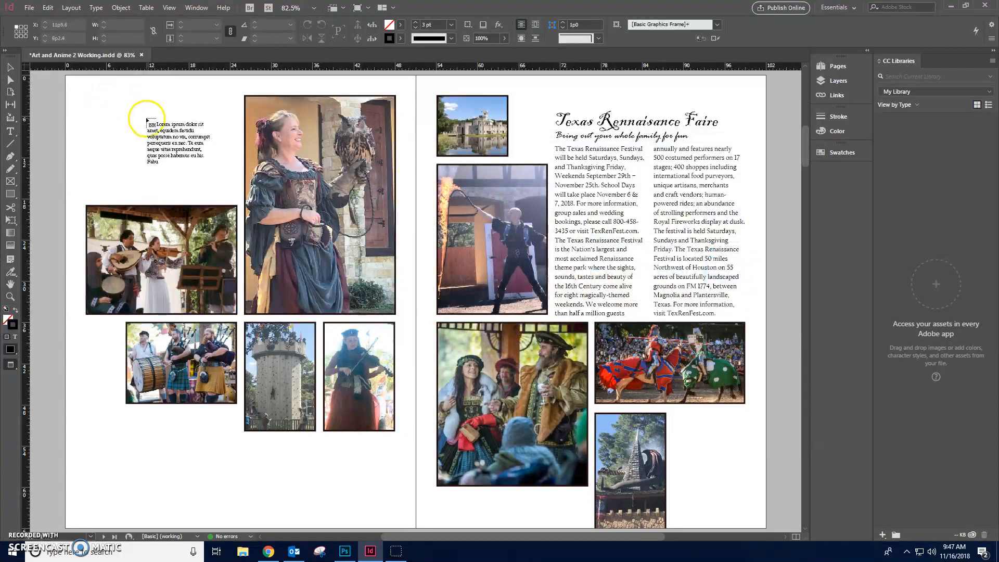
{"action": "mouse_move", "coordinate": [95, 96]}
{"action": "left_mouse_down"}
{"action": "mouse_move", "coordinate": [161, 123]}
{"action": "mouse_move", "coordinate": [230, 216]}
{"action": "mouse_move", "coordinate": [232, 191]}
{"action": "left_mouse_up"}
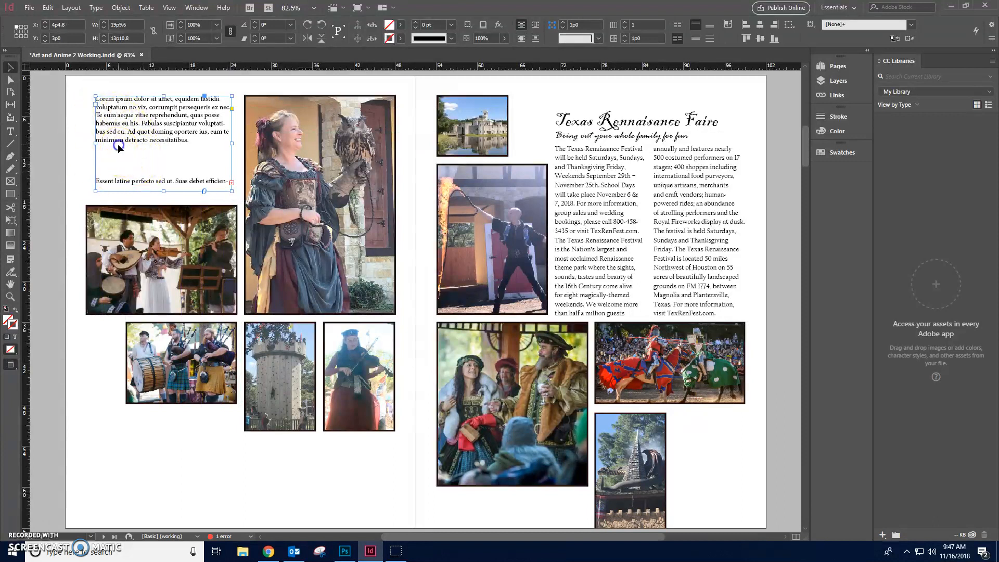
{"action": "left_click", "coordinate": [146, 157]}
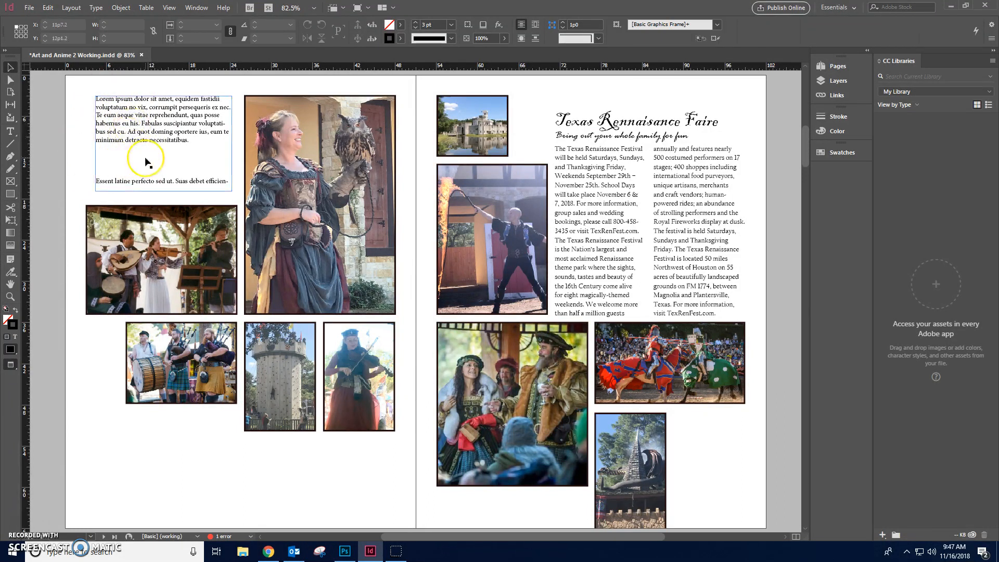
{"action": "left_click", "coordinate": [224, 211]}
{"action": "left_click", "coordinate": [419, 266]}
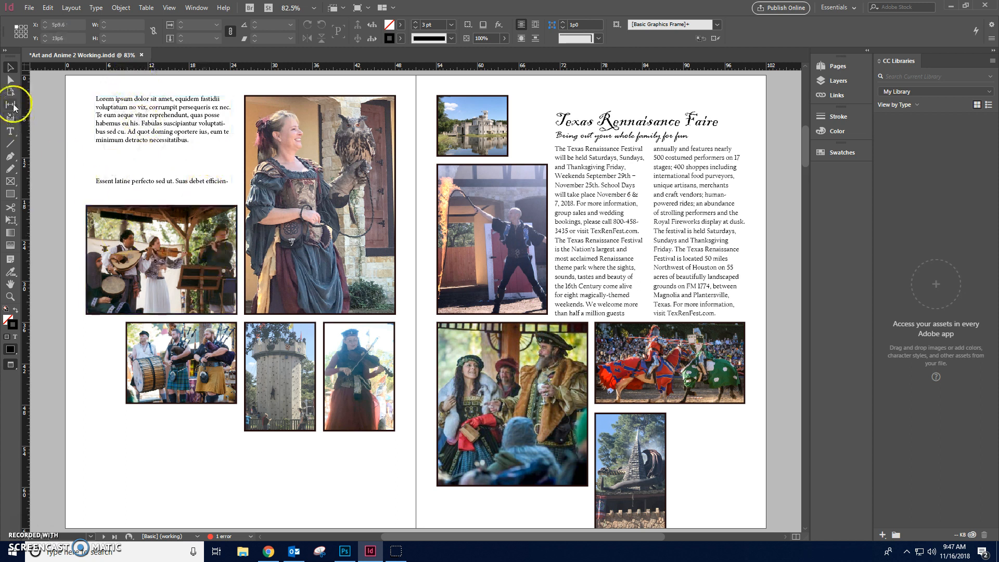
Check the font and size of the article body text under the sub headline against the caption text.
{"action": "left_click", "coordinate": [170, 130]}
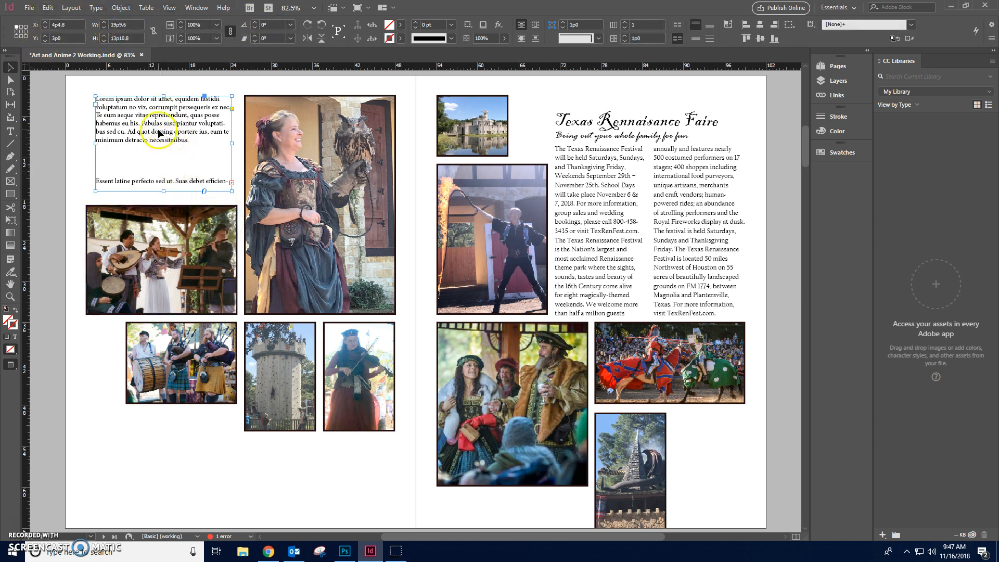
{"action": "left_click", "coordinate": [10, 131]}
{"action": "left_click", "coordinate": [103, 100]}
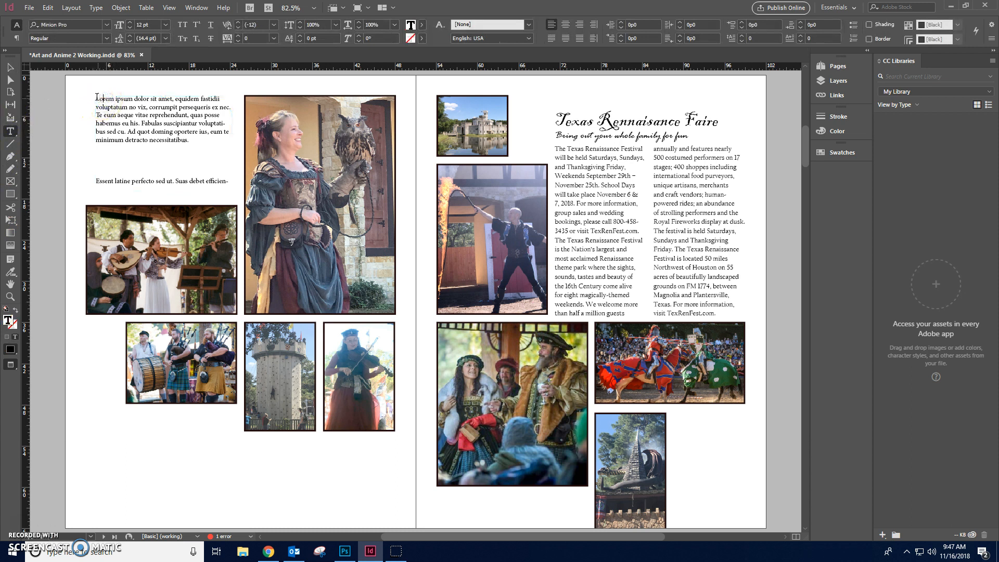
{"action": "left_click", "coordinate": [158, 243], "text": "ctrl"}
{"action": "key", "text": "ctrl+a"}
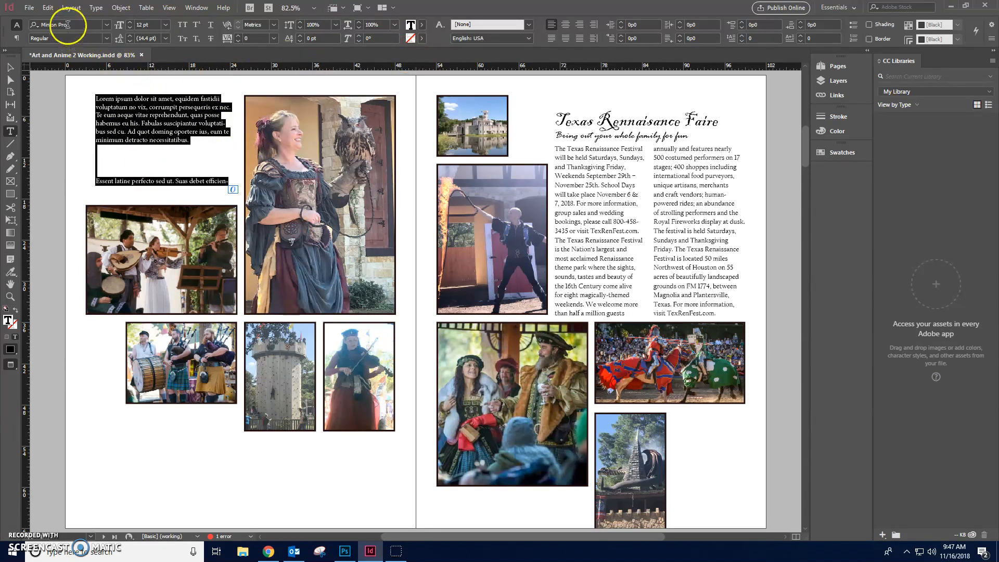
{"action": "left_click", "coordinate": [582, 167]}
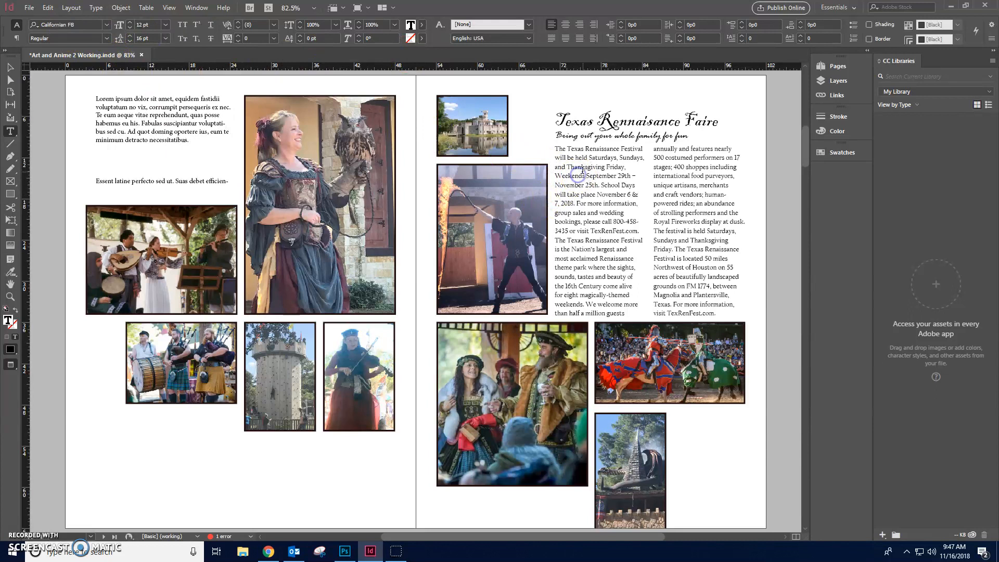
{"action": "left_click_drag", "start_coordinate": [582, 166], "coordinate": [628, 210]}
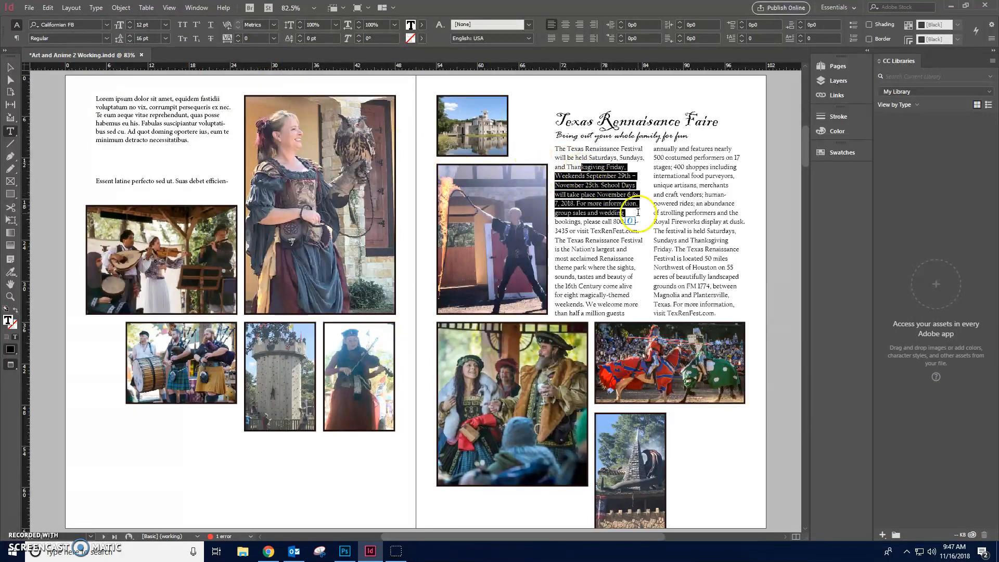
Set all the caption text above the lute and violin musicians photo to Californian FB Regular at 10 pt and deselect it.
{"action": "left_click", "coordinate": [147, 120]}
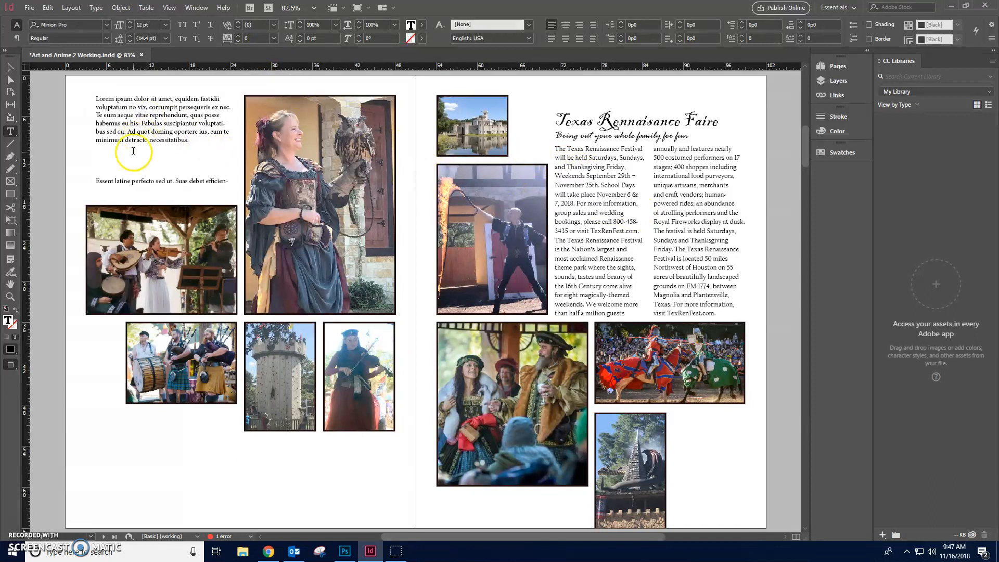
{"action": "key", "text": "ctrl+a"}
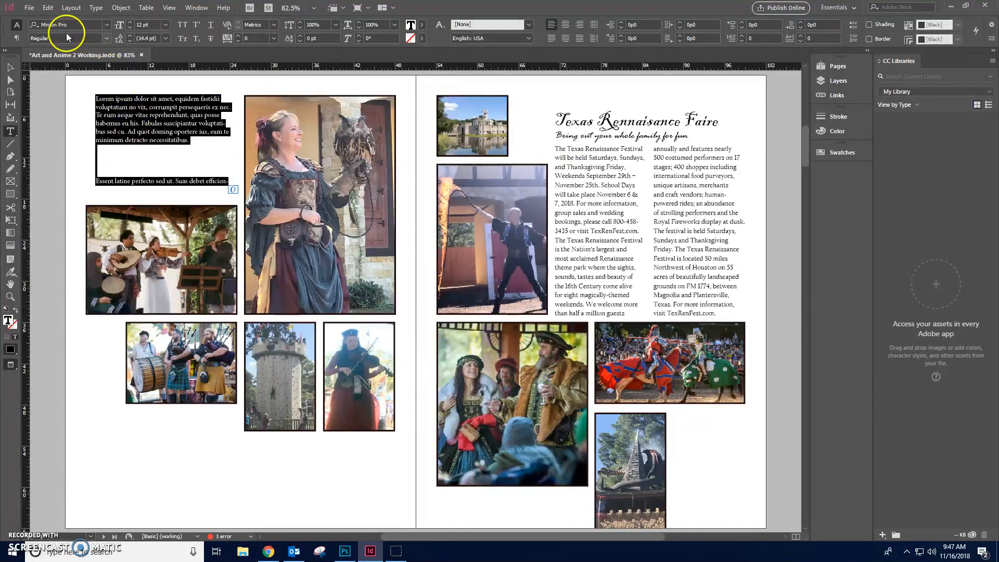
{"action": "left_click", "coordinate": [93, 24]}
{"action": "type", "text": "calif"}
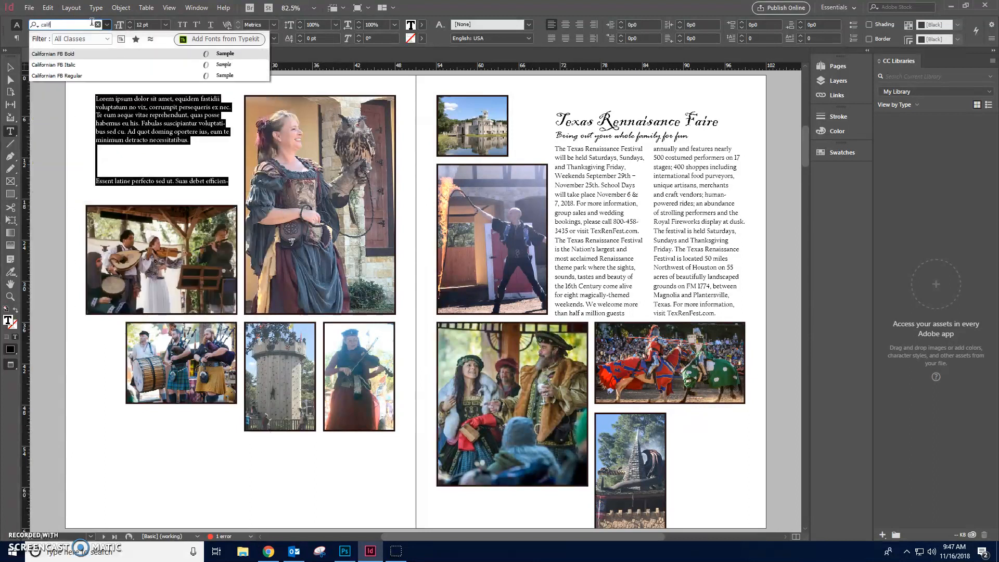
{"action": "left_click", "coordinate": [77, 75]}
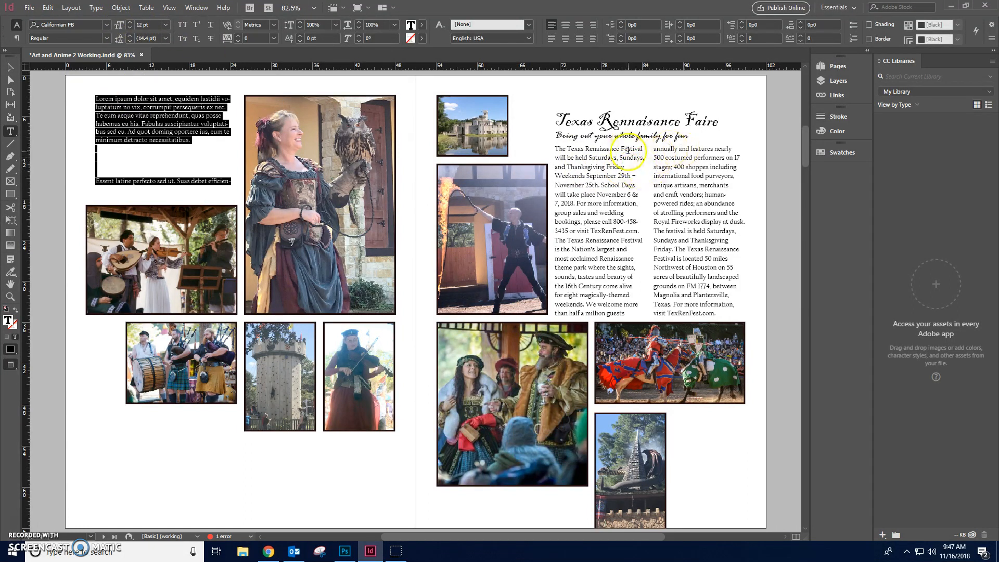
{"action": "left_click", "coordinate": [166, 25]}
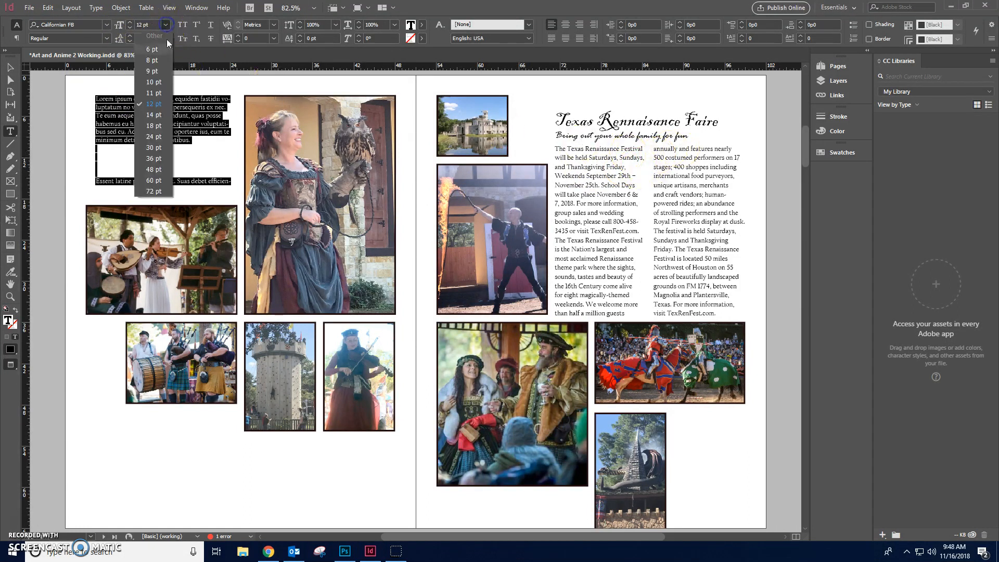
{"action": "left_click", "coordinate": [165, 82]}
{"action": "left_click", "coordinate": [204, 122]}
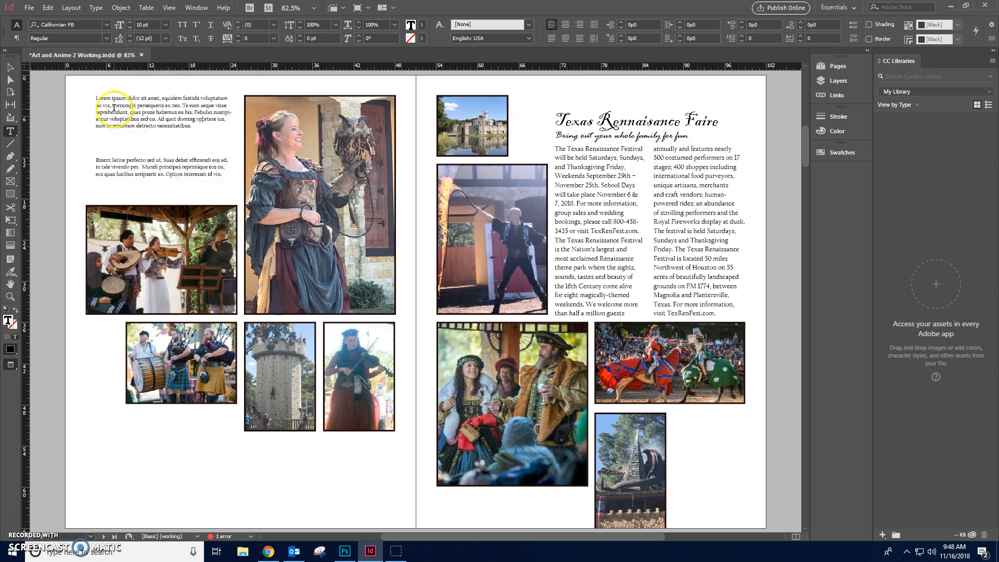
Select the caption frame and switch the screen mode to Normal.
{"action": "left_click", "coordinate": [10, 67]}
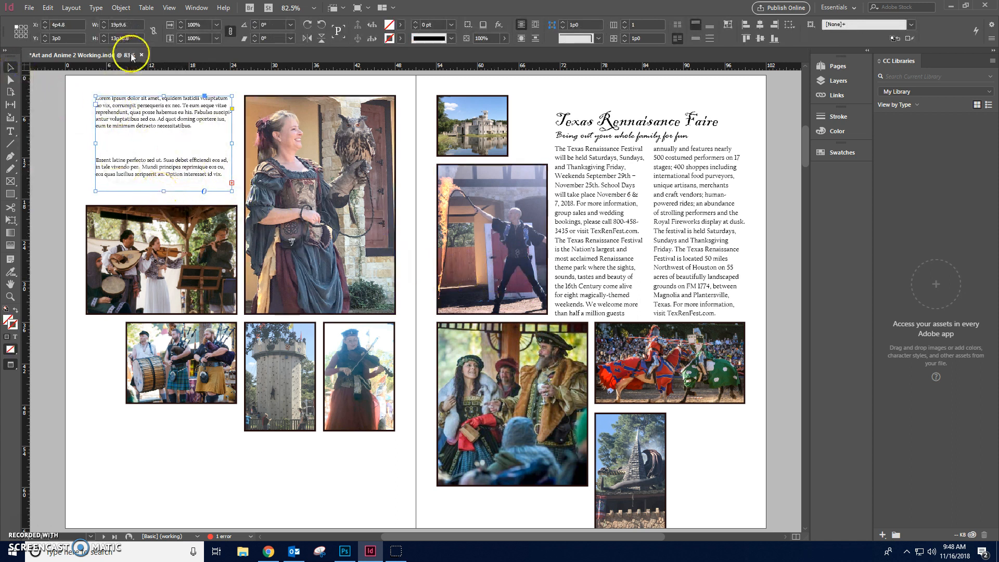
{"action": "left_click", "coordinate": [185, 9]}
{"action": "left_click", "coordinate": [169, 8]}
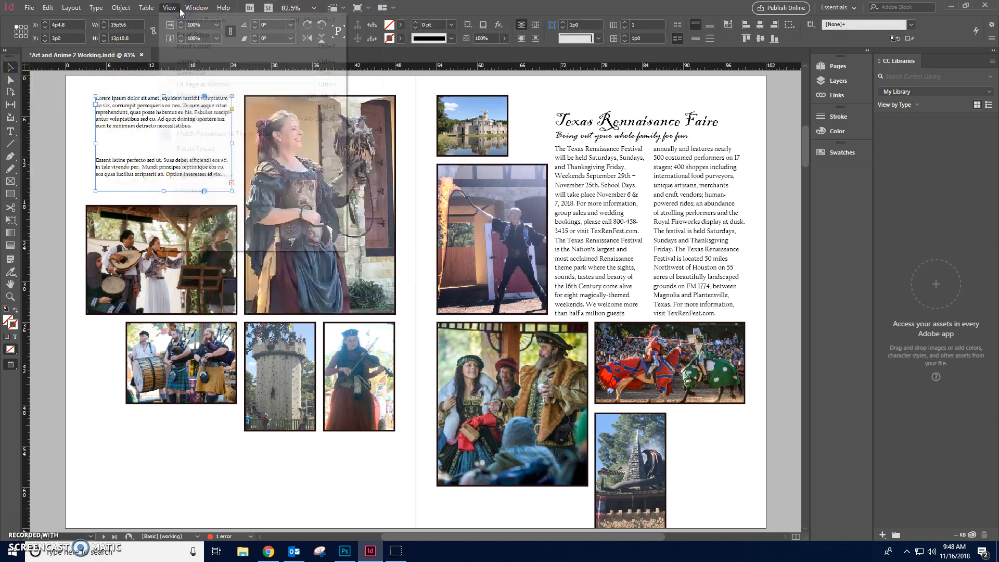
{"action": "mouse_move", "coordinate": [199, 164]}
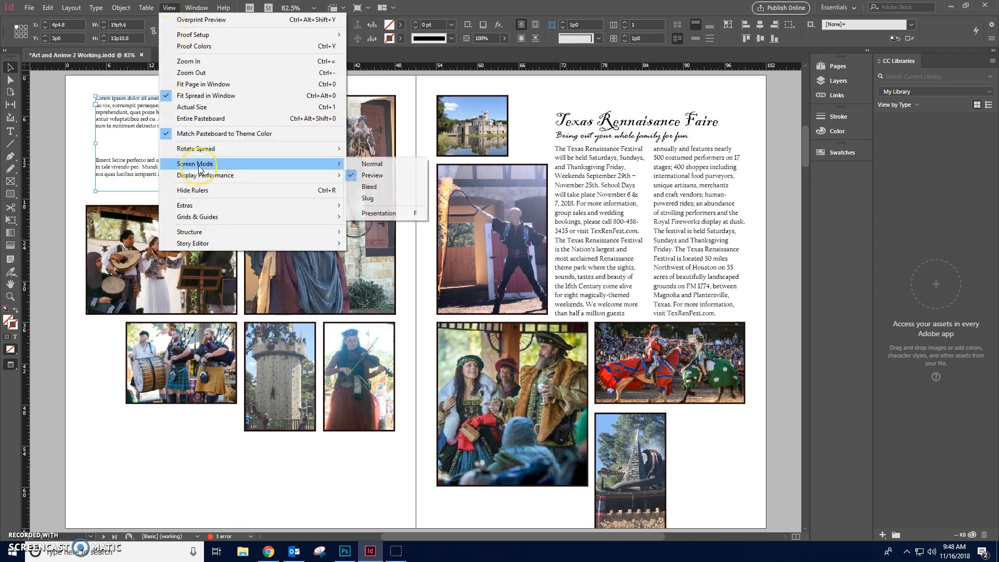
{"action": "left_click", "coordinate": [367, 164]}
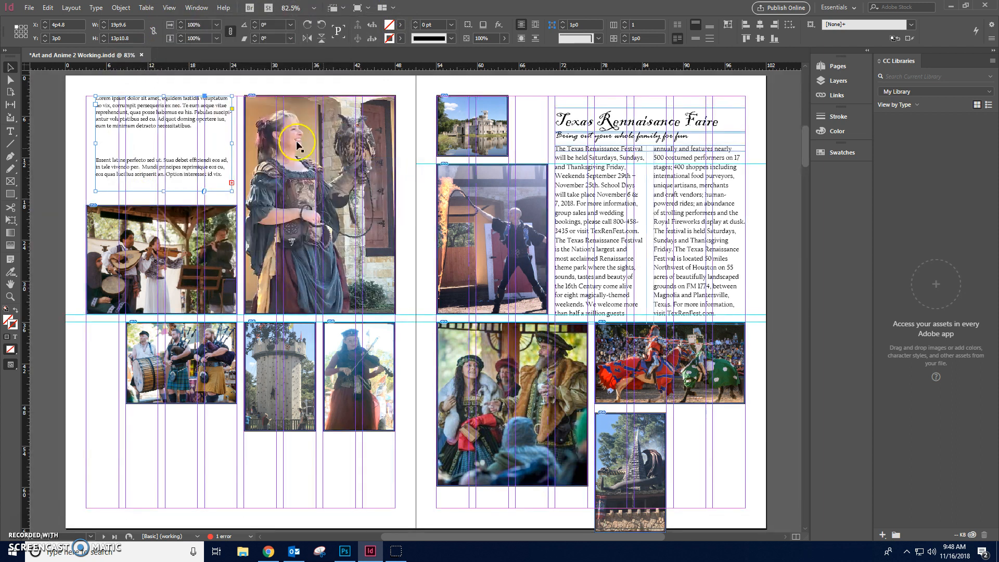
Resize the caption frame to about 21p2 wide and 5p5 high, and move it down to just above the lute and violin musicians photo.
{"action": "left_click_drag", "start_coordinate": [94, 143], "coordinate": [86, 143]}
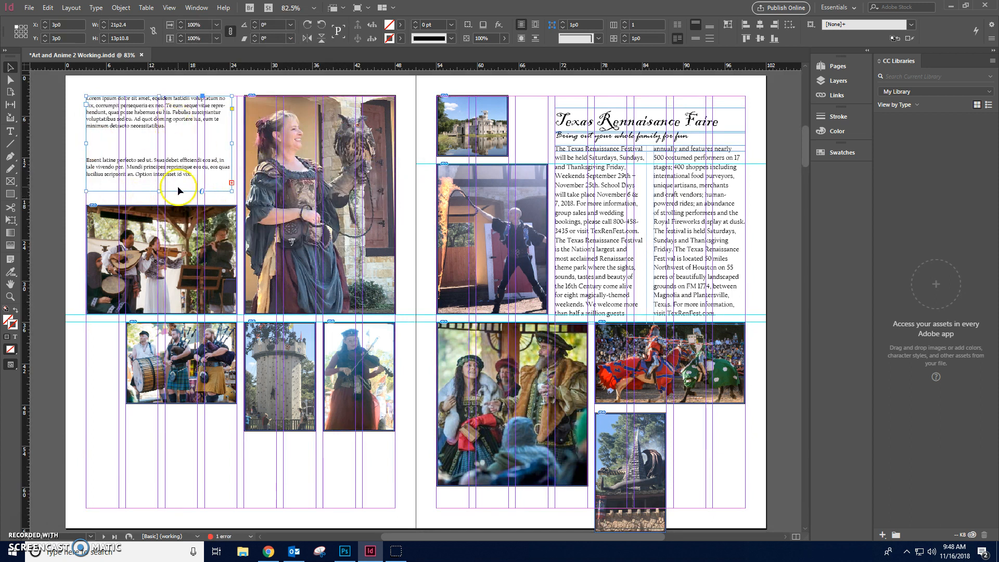
{"action": "left_click_drag", "start_coordinate": [159, 191], "coordinate": [159, 132]}
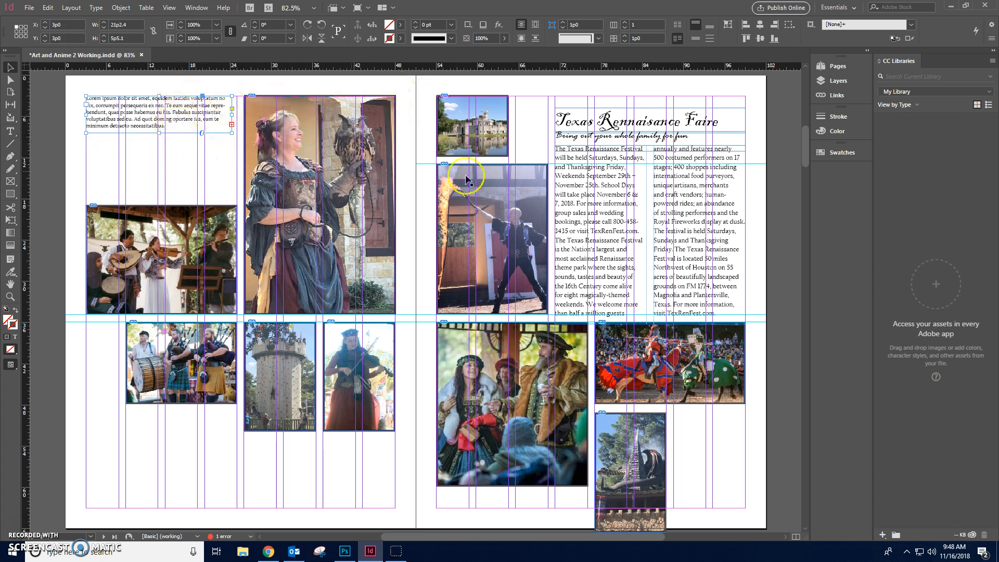
{"action": "left_click_drag", "start_coordinate": [175, 114], "coordinate": [179, 183]}
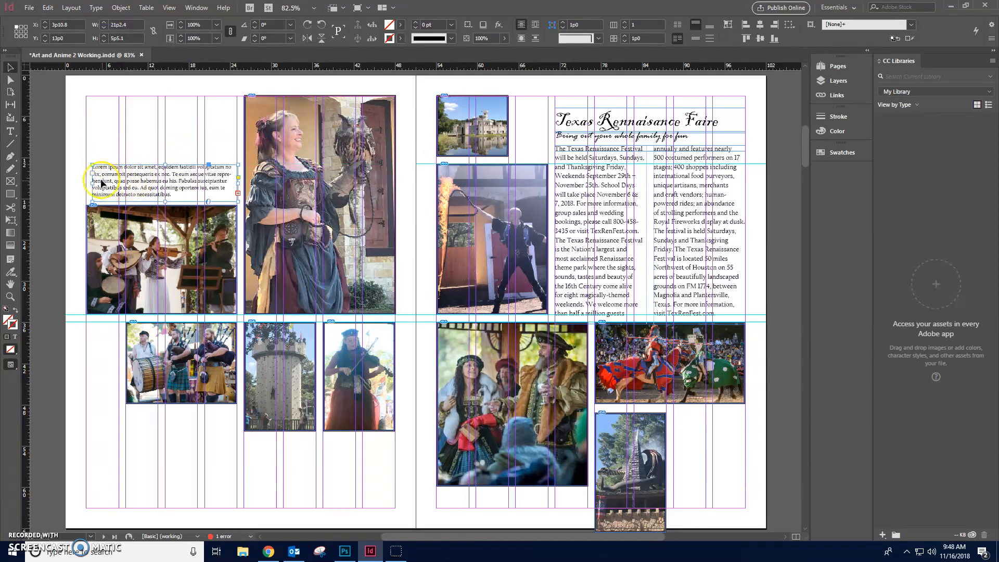
Reshape the caption frame to about 10p7 wide and 12p0 high, set its text just above the musicians photo's right half, and deselect it.
{"action": "left_click_drag", "start_coordinate": [94, 180], "coordinate": [201, 198]}
{"action": "left_click_drag", "start_coordinate": [190, 161], "coordinate": [190, 148]}
{"action": "left_click_drag", "start_coordinate": [202, 183], "coordinate": [203, 198]}
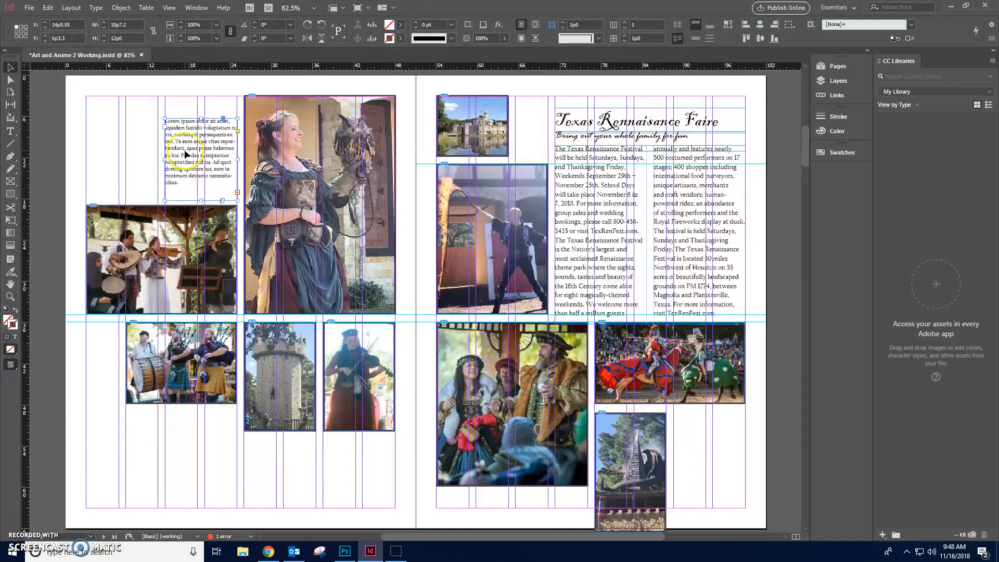
{"action": "left_click_drag", "start_coordinate": [218, 193], "coordinate": [193, 170]}
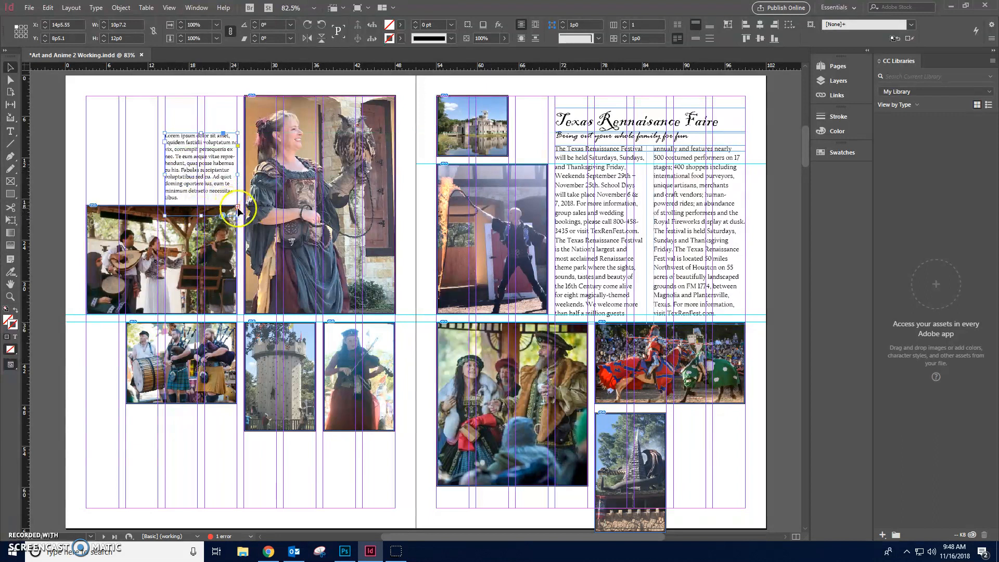
{"action": "left_click", "coordinate": [181, 111]}
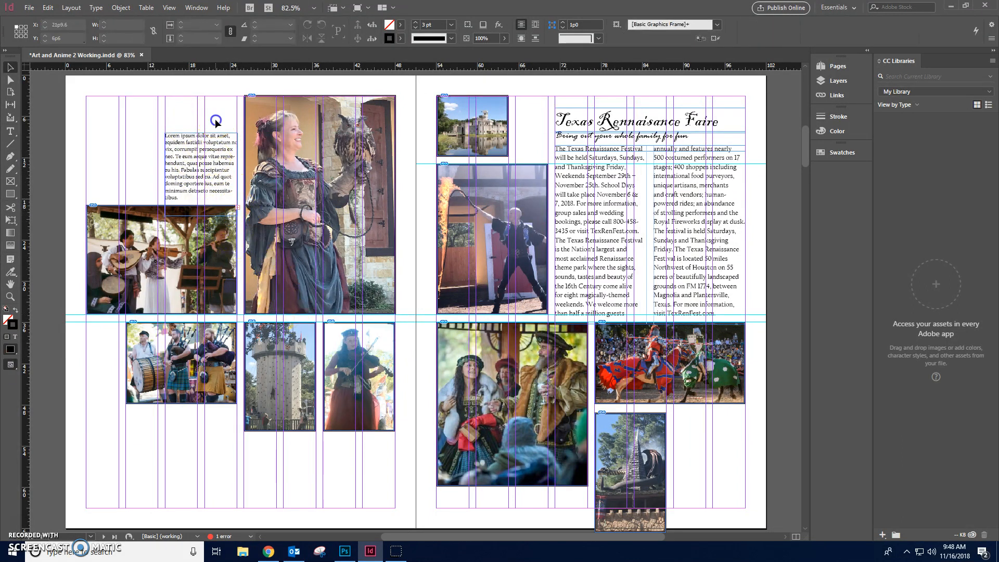
Continue the caption's overset text in a linked frame about 10p7 wide and 10p4 high below the lone musician photo.
{"action": "left_click", "coordinate": [236, 209]}
{"action": "left_click", "coordinate": [237, 209]}
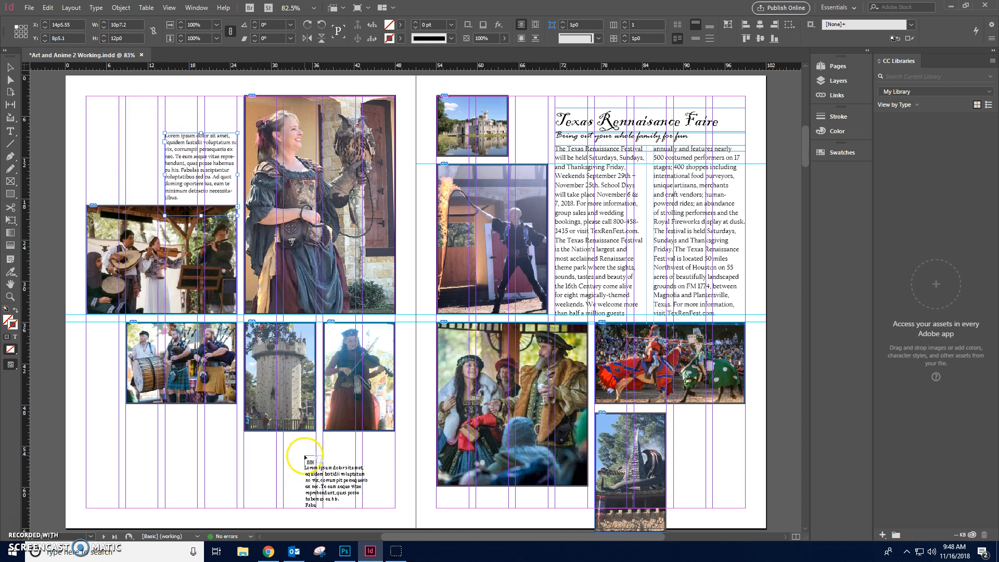
{"action": "left_click_drag", "start_coordinate": [324, 434], "coordinate": [347, 458]}
Continue the overset text in a linked frame about 10p6 wide and 9p7 high below the stone tower photo, move it closer to the photo and deselect.
{"action": "left_click", "coordinate": [396, 483]}
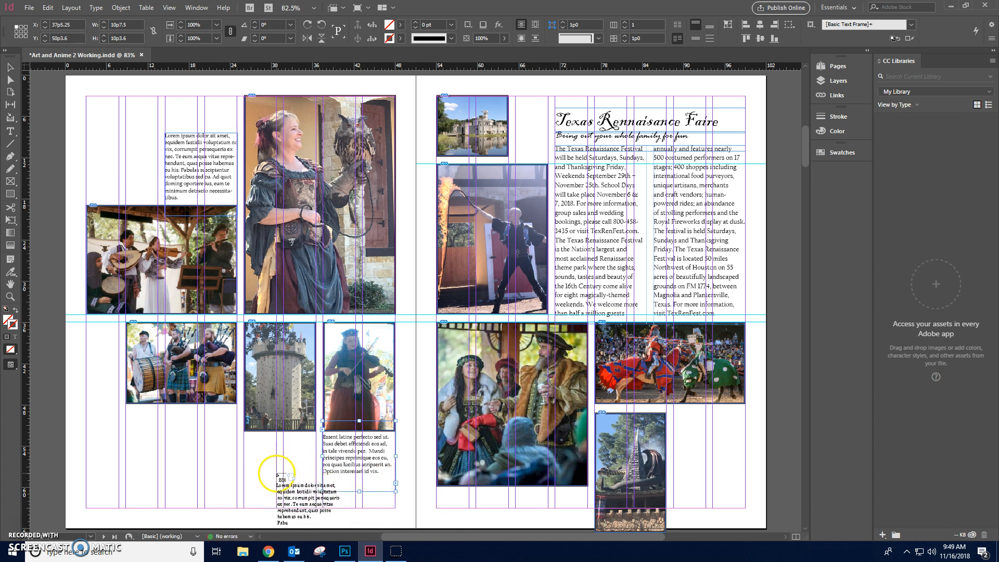
{"action": "left_click_drag", "start_coordinate": [244, 436], "coordinate": [280, 500]}
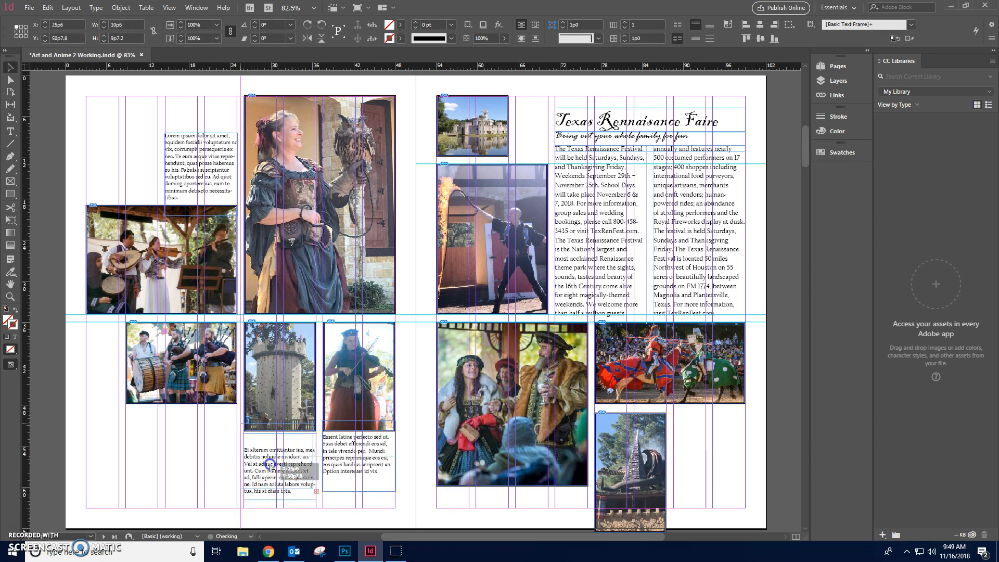
{"action": "left_click_drag", "start_coordinate": [271, 463], "coordinate": [275, 483]}
{"action": "left_click", "coordinate": [294, 500]}
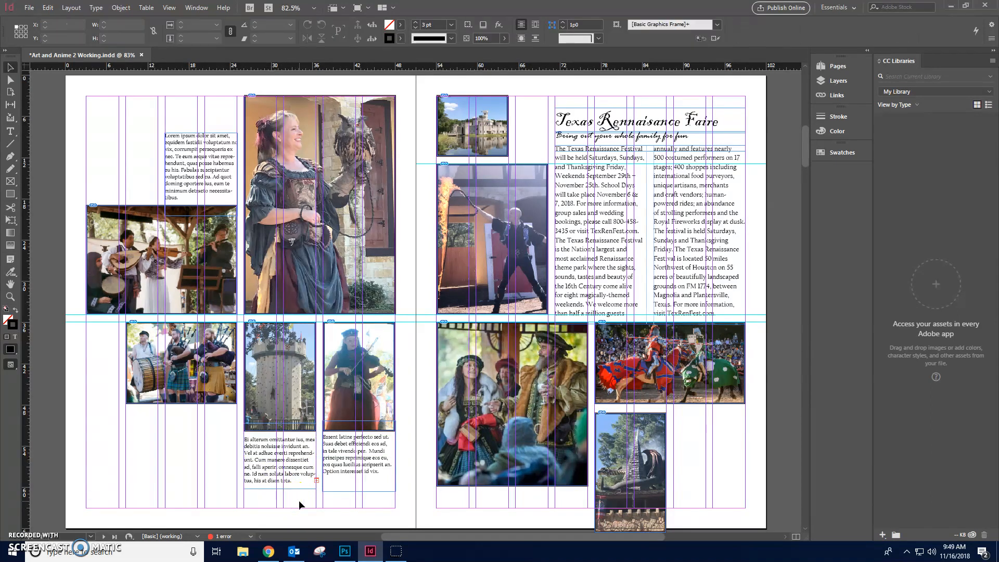
{"action": "left_click", "coordinate": [492, 218]}
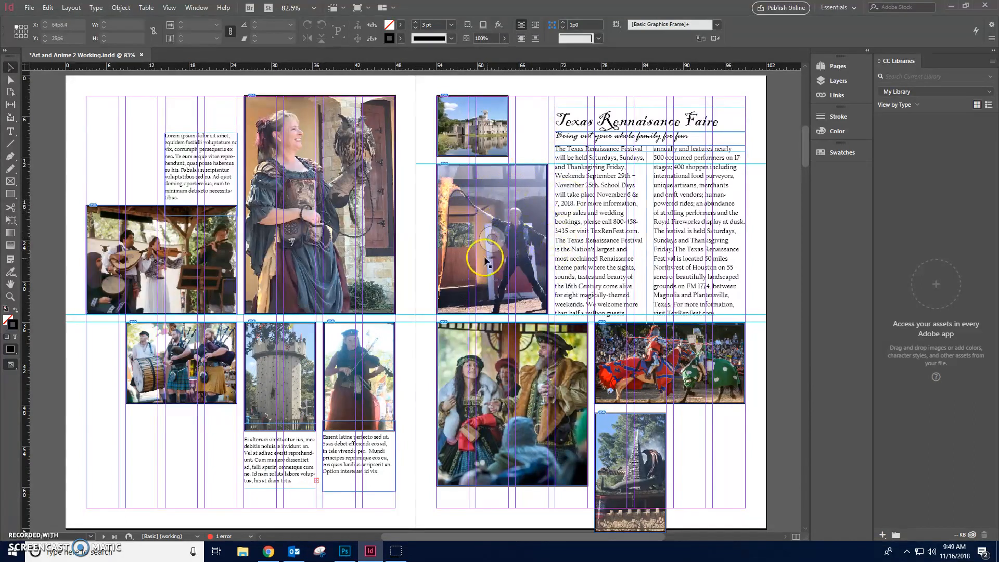